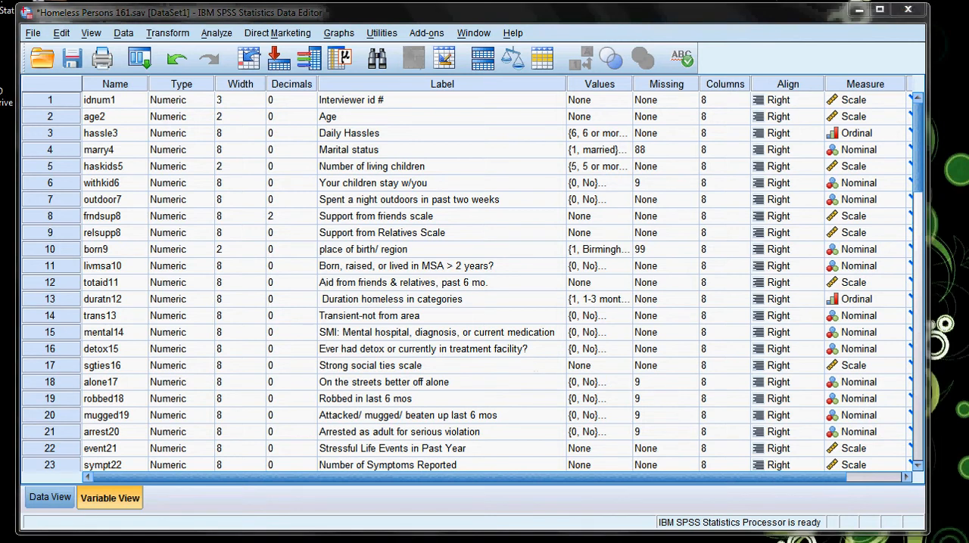
# Switch to the LibreOffice Writer notes and review the first hypothesis, its appropriate test and the marital status recodes.
pyautogui.hotkey('alt', 'Tab')
pyautogui.moveTo(766, 60); pyautogui.dragTo(745, 58)
pyautogui.scroll(10, 416, 322)
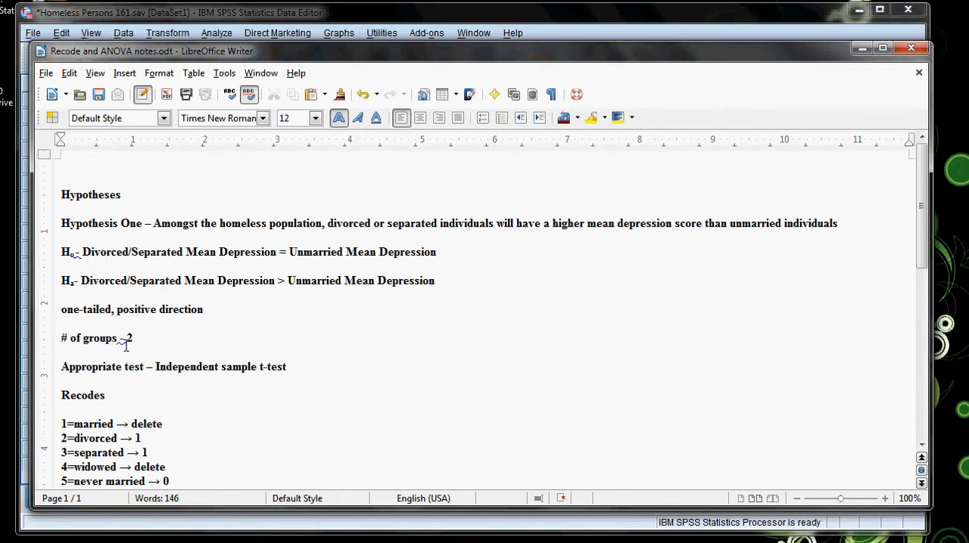
pyautogui.scroll(-2, 182, 335)
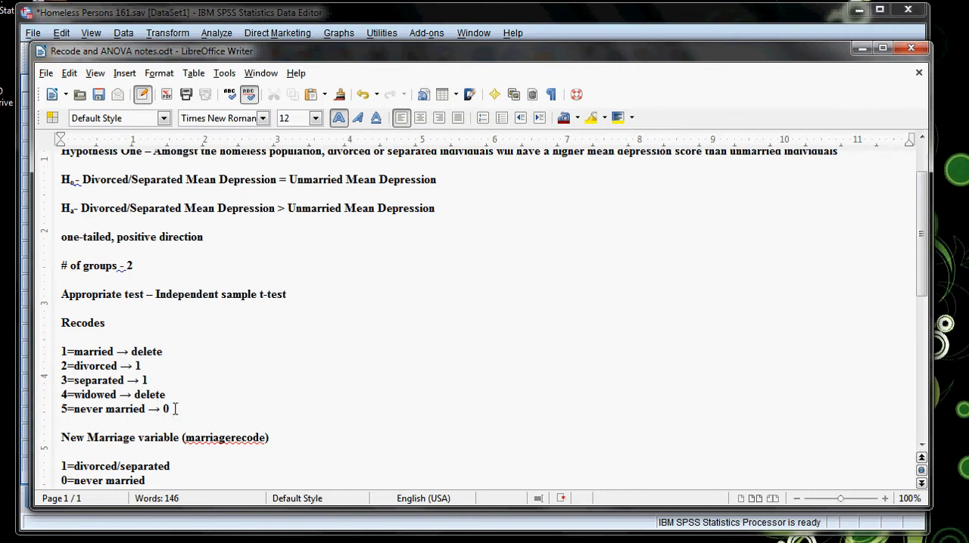
# Switch to the SPSS Data Editor, open the Frequencies analysis and remove educ43 from the variables to analyse.
pyautogui.click(249, 17)
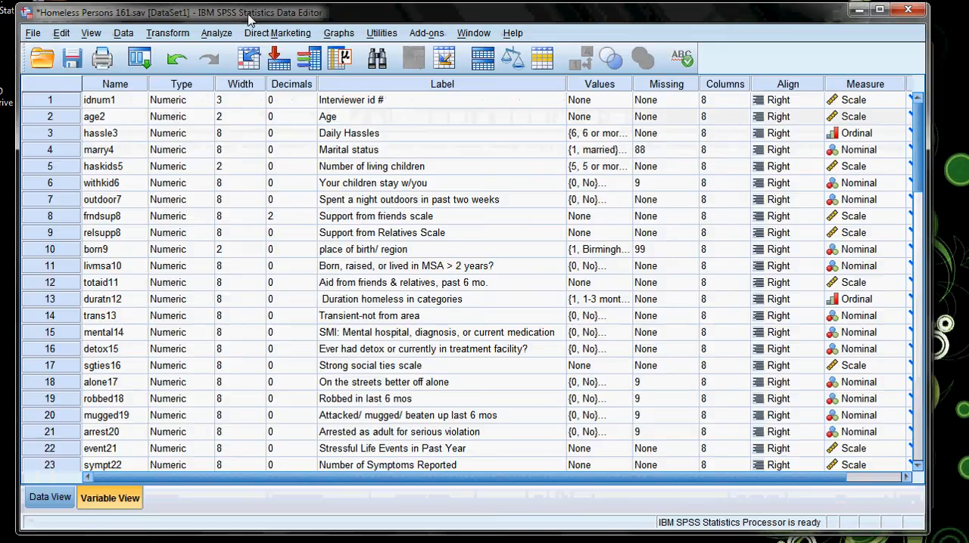
pyautogui.click(217, 34)
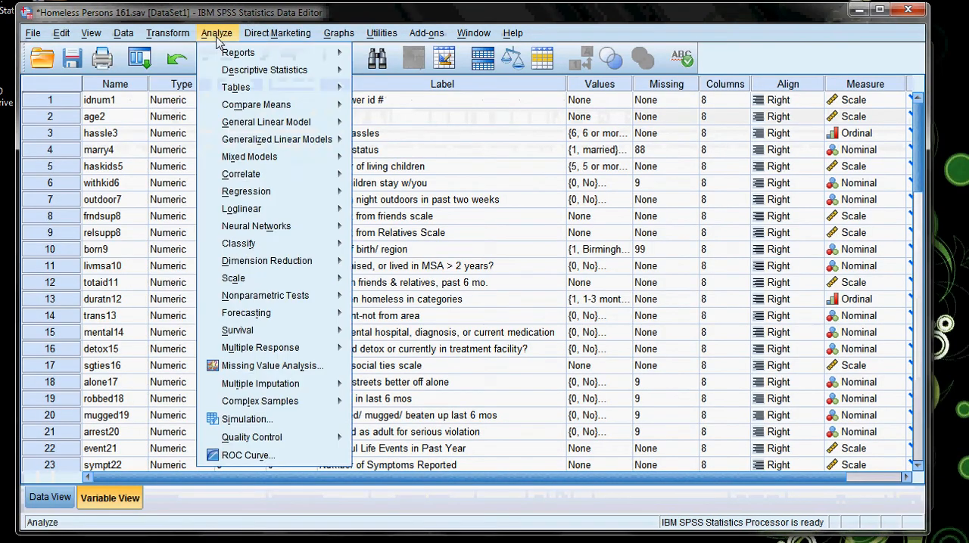
pyautogui.moveTo(311, 72)
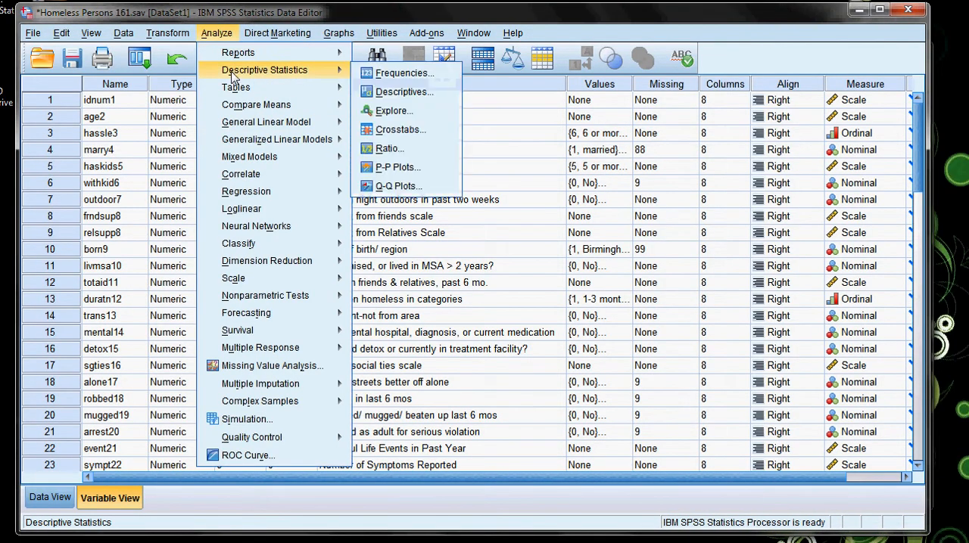
pyautogui.click(399, 73)
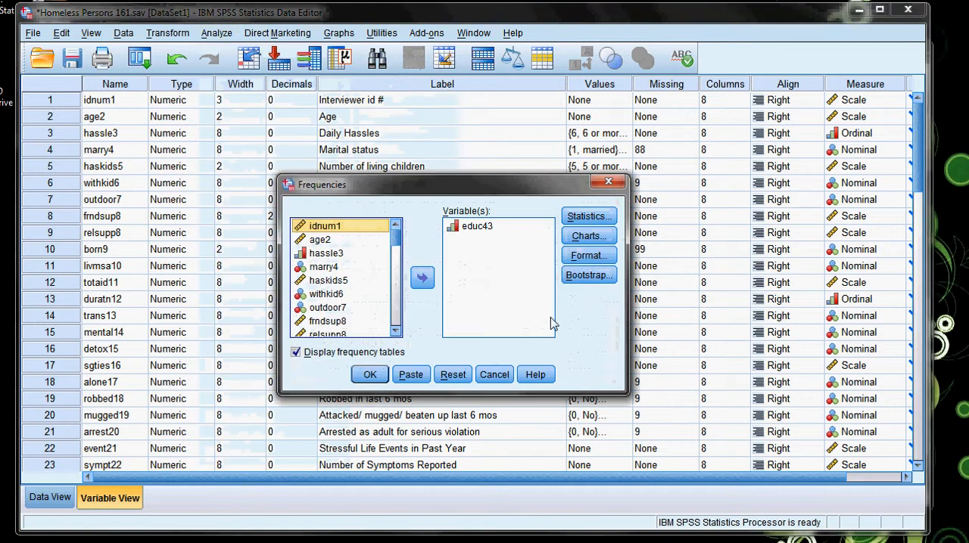
pyautogui.click(423, 277)
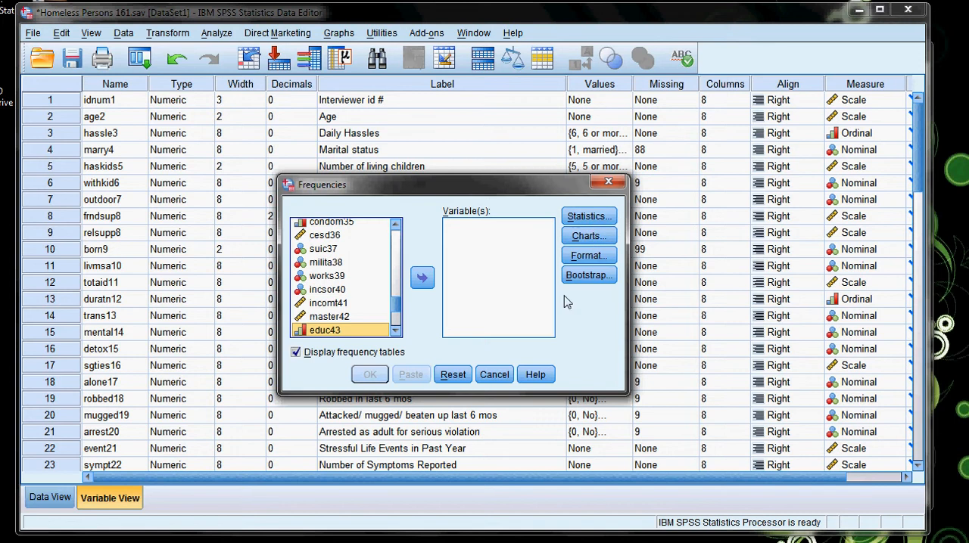
# Add the marital status variable marry4 to the Frequencies analysis and run it with frequency tables displayed.
pyautogui.moveTo(399, 303); pyautogui.dragTo(398, 235)
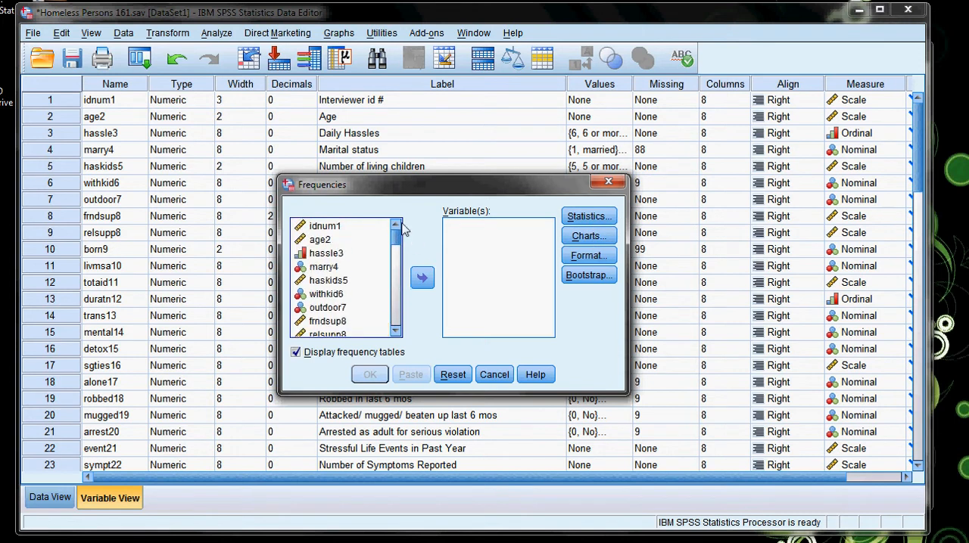
pyautogui.click(395, 331)
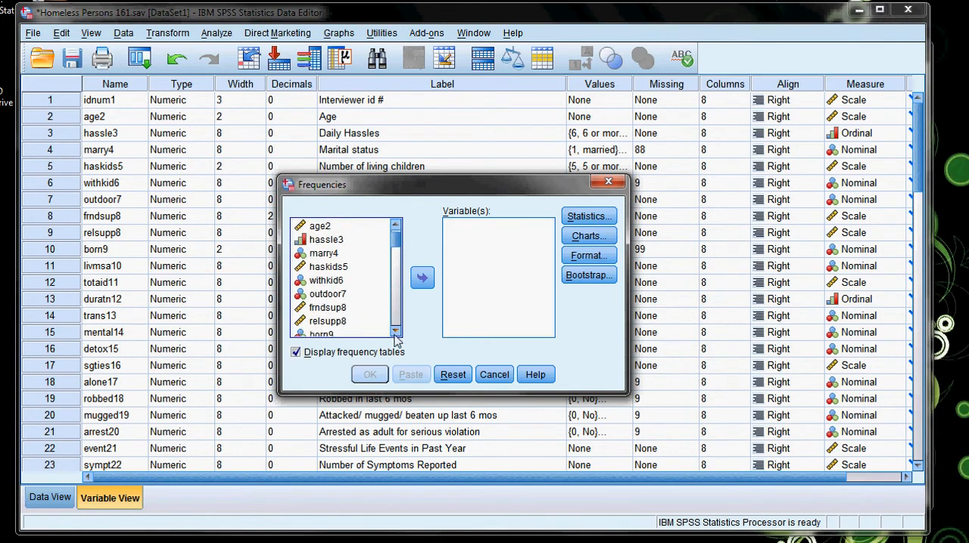
pyautogui.click(395, 333)
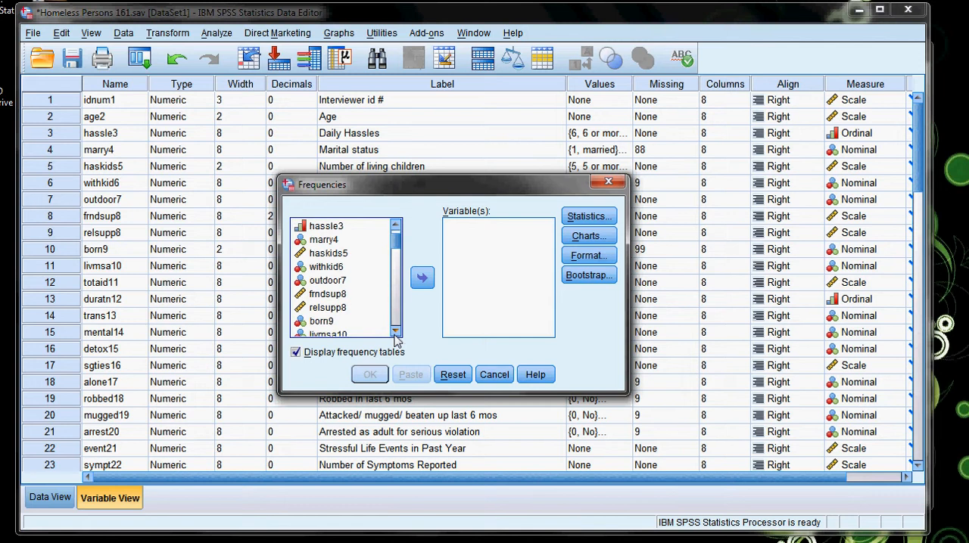
pyautogui.doubleClick(395, 333)
pyautogui.tripleClick(395, 333)
pyautogui.tripleClick(395, 333)
pyautogui.click(395, 334)
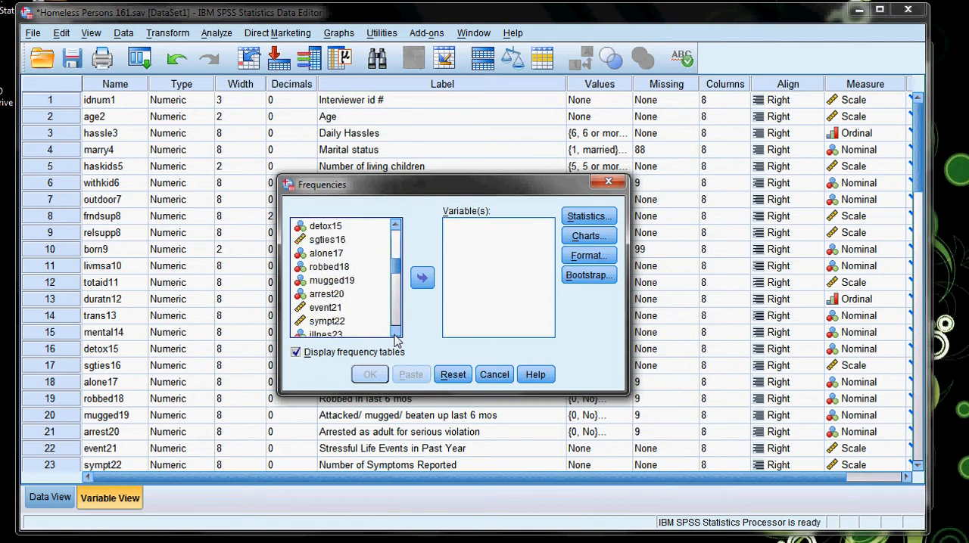
pyautogui.click(395, 334)
pyautogui.moveTo(395, 283); pyautogui.dragTo(400, 232)
pyautogui.click(313, 273)
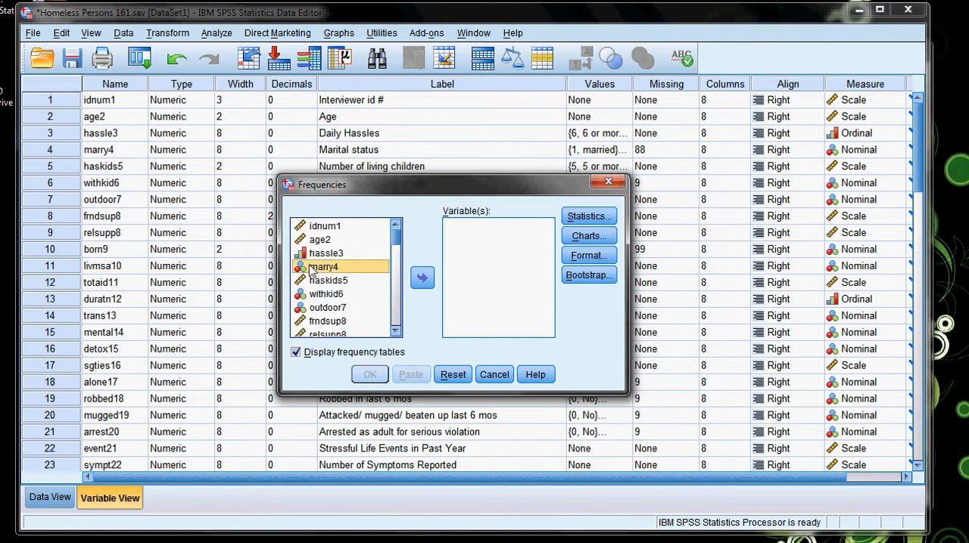
pyautogui.click(421, 278)
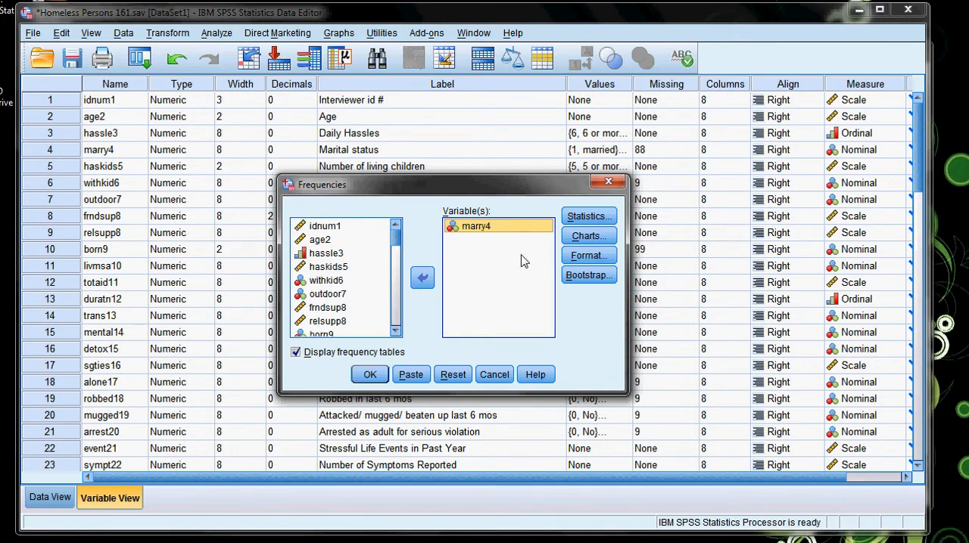
pyautogui.click(369, 373)
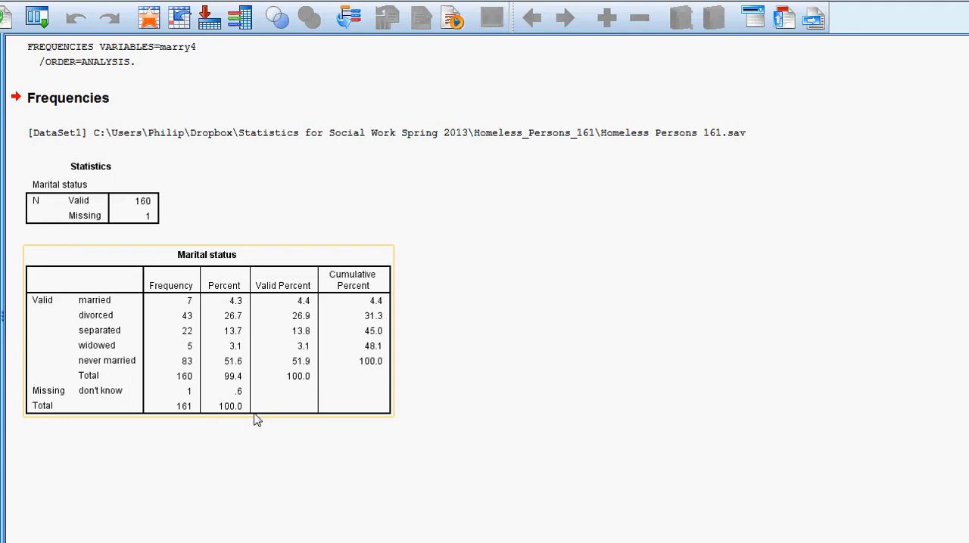
# Examine the valid and missing cases and the category frequencies in the marital status output tables.
pyautogui.click(78, 221)
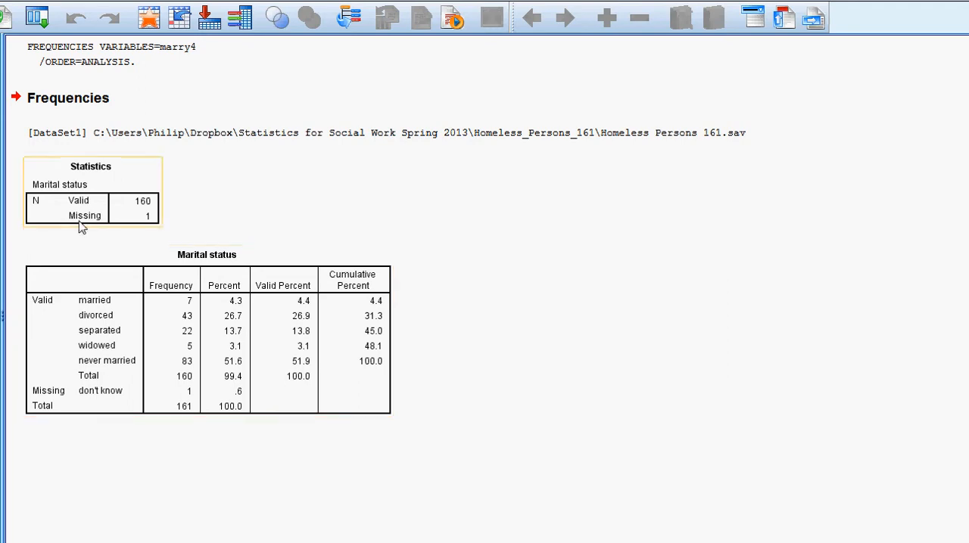
pyautogui.click(89, 304)
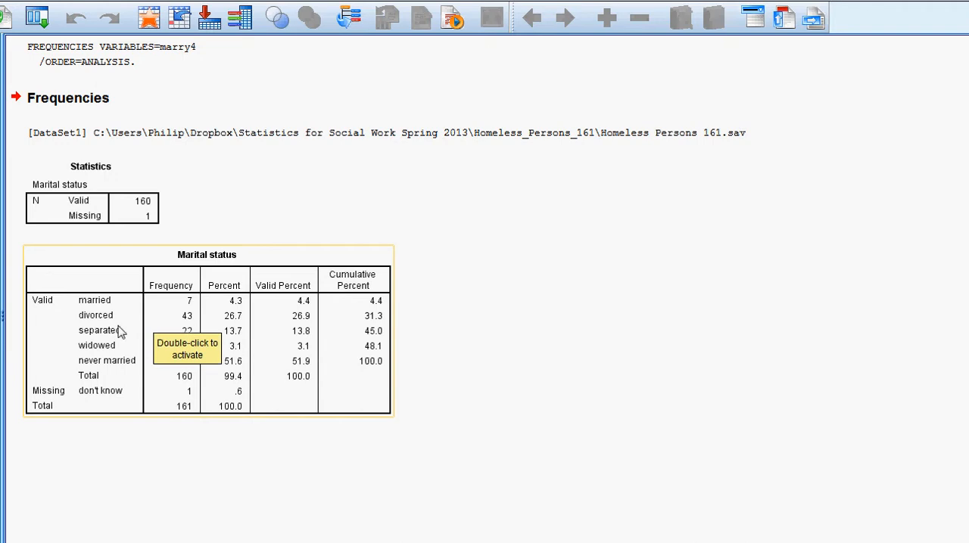
pyautogui.click(719, 484)
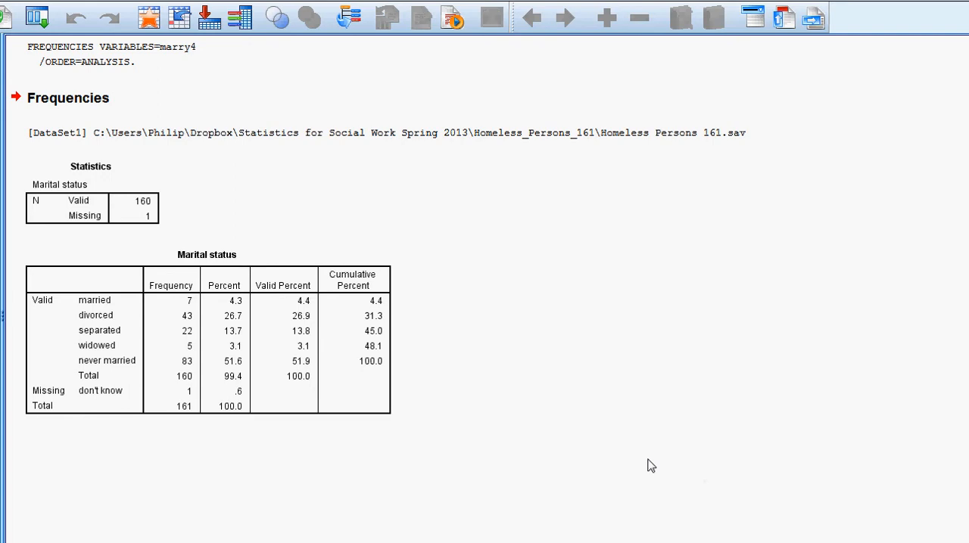
pyautogui.click(185, 364)
# Return to the LibreOffice Writer notes and review the recoding plan for the new marriagerecode variable.
pyautogui.moveTo(160, 542)
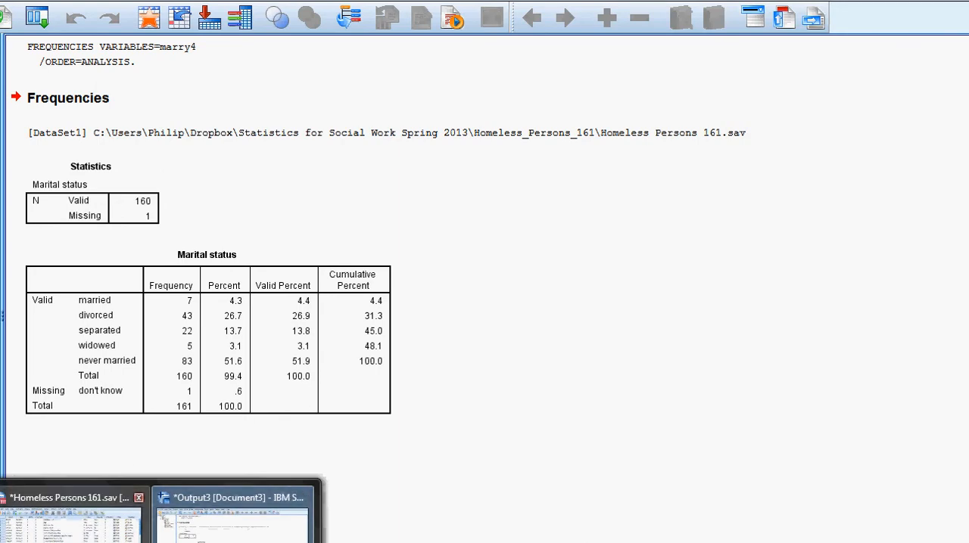
pyautogui.click(71, 519)
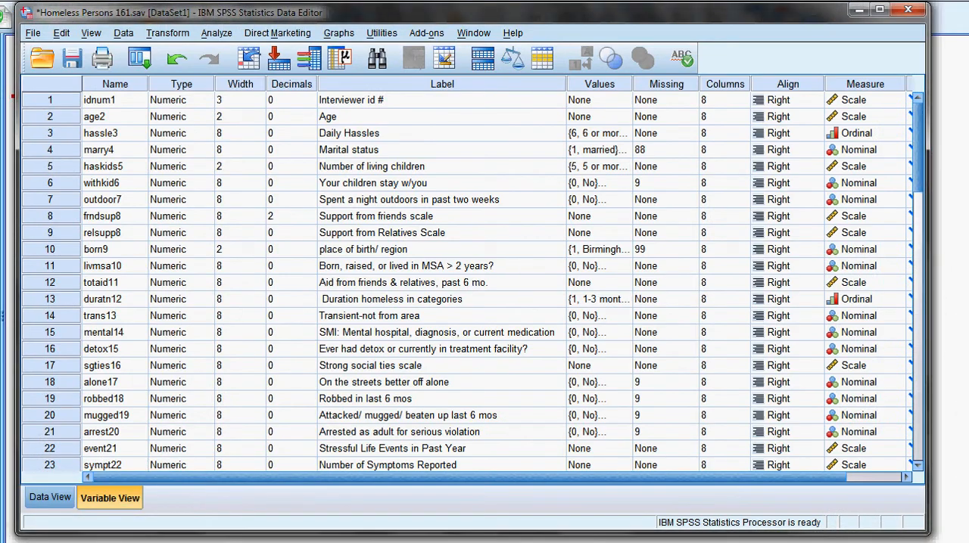
pyautogui.click(235, 542)
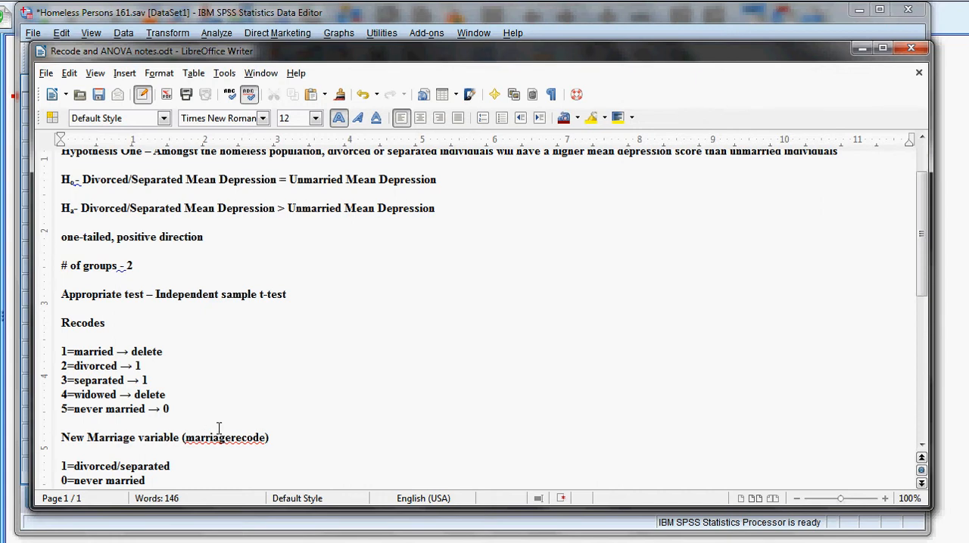
pyautogui.scroll(-1, 119, 437)
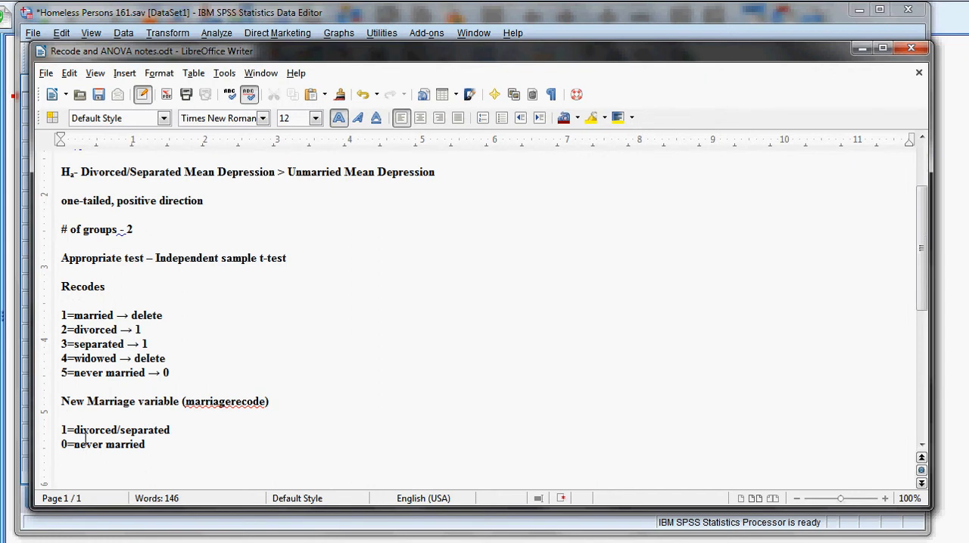
# In the SPSS Data Editor, start Recode into Different Variables, reset its previous settings and add Marital status (marry4) as the input variable.
pyautogui.click(242, 12)
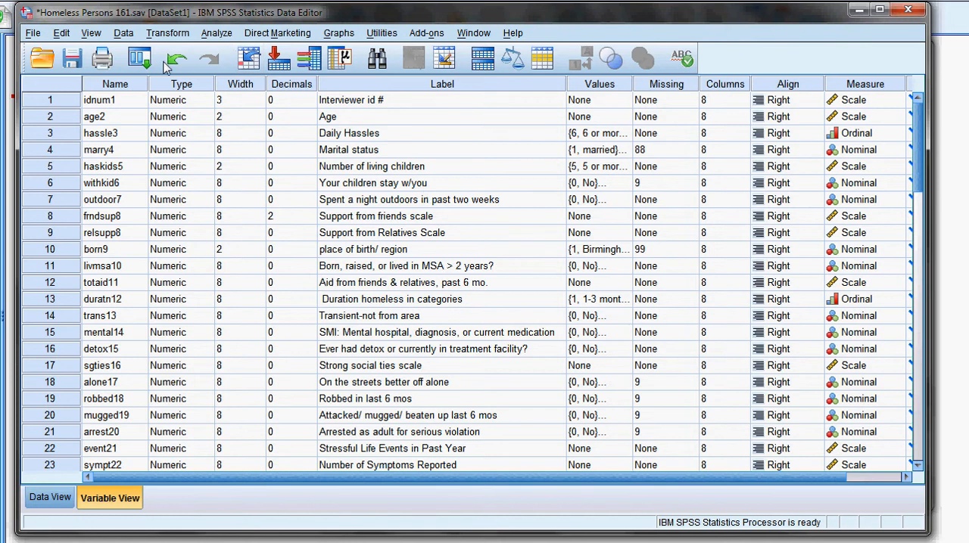
pyautogui.click(168, 34)
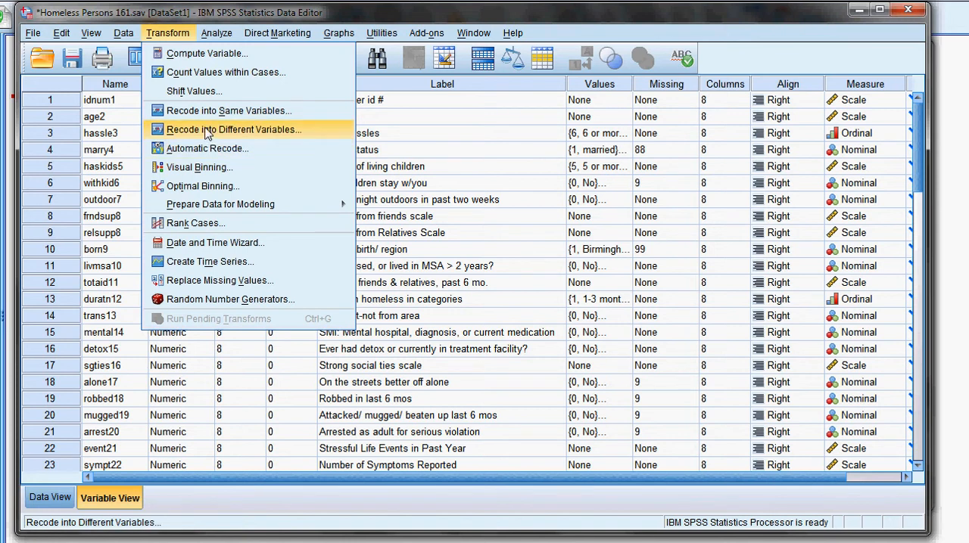
pyautogui.click(203, 134)
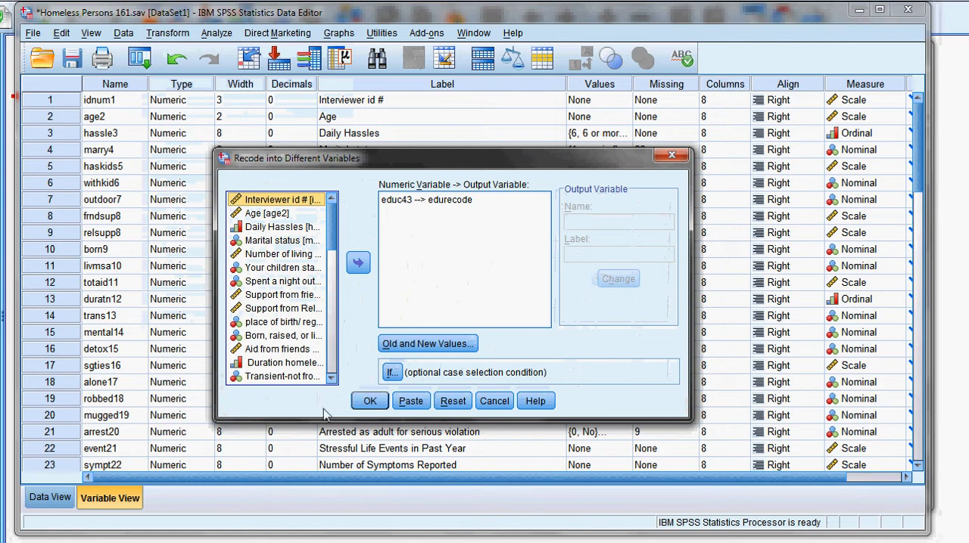
pyautogui.click(452, 401)
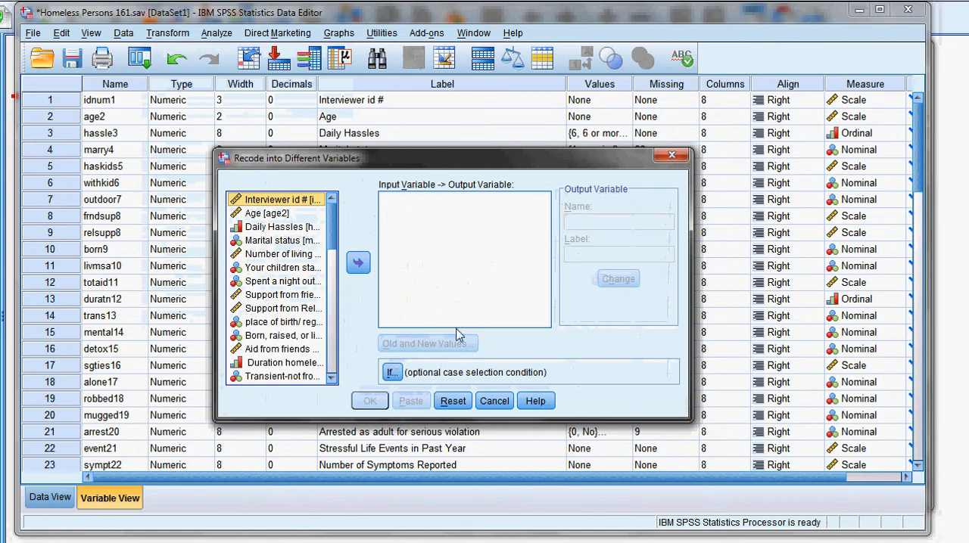
pyautogui.click(261, 242)
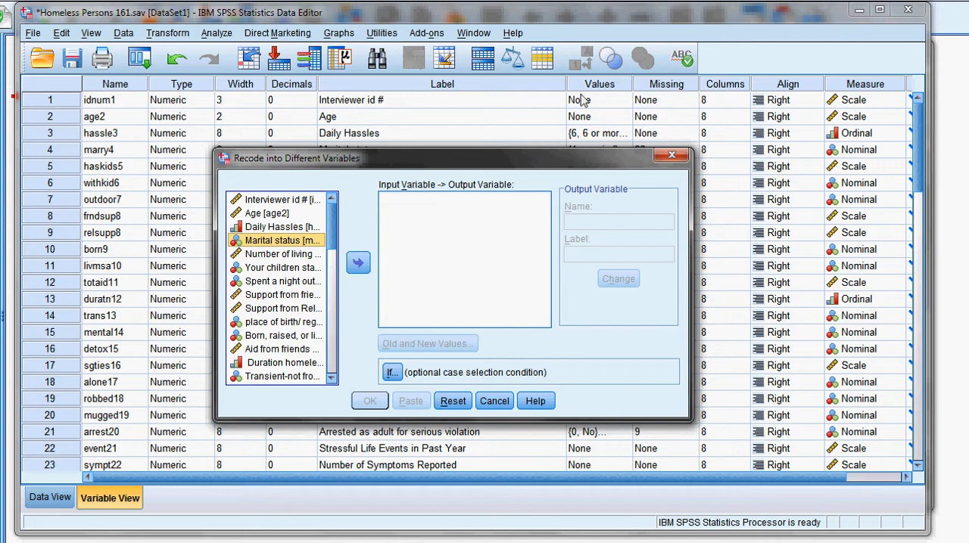
pyautogui.click(358, 264)
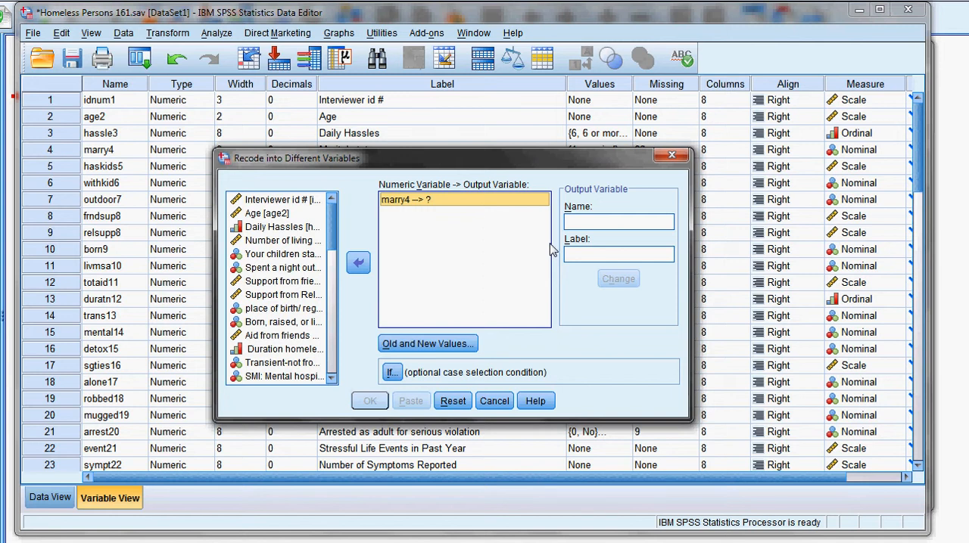
# Name the output variable marriagerecode and label it "0=Unmarried 1=Divorced or Separated".
pyautogui.click(598, 217)
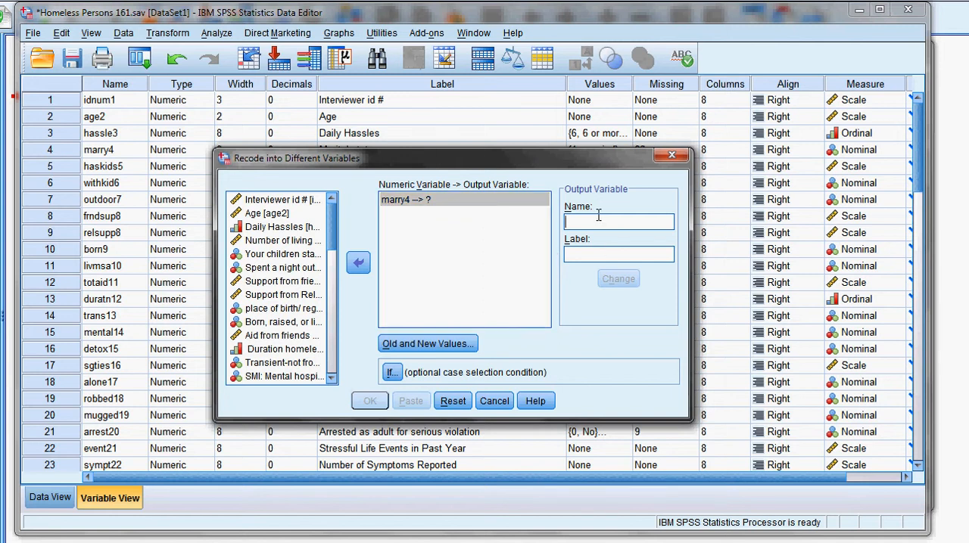
pyautogui.write('marriagerecode')
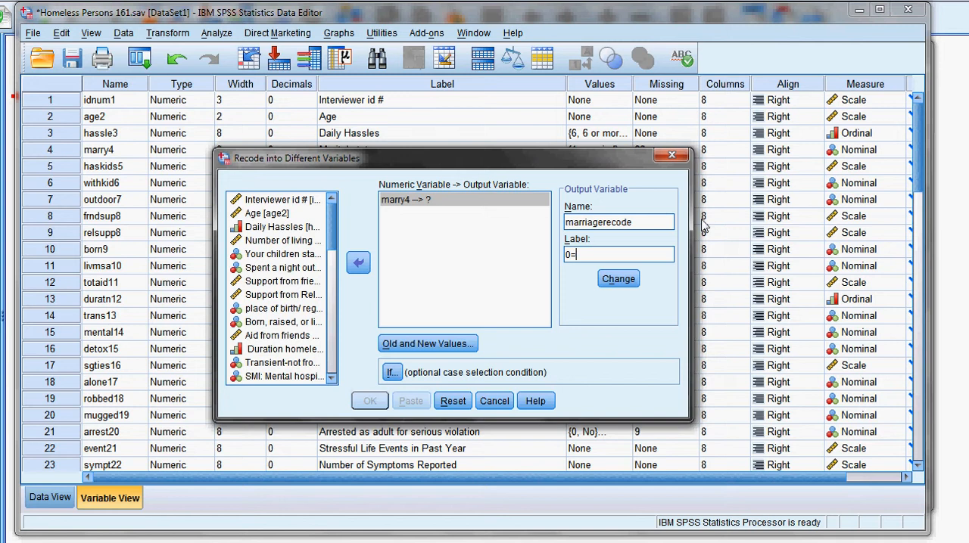
pyautogui.write('nmarried 1')
pyautogui.write(' 1')
pyautogui.write('=Divorder')
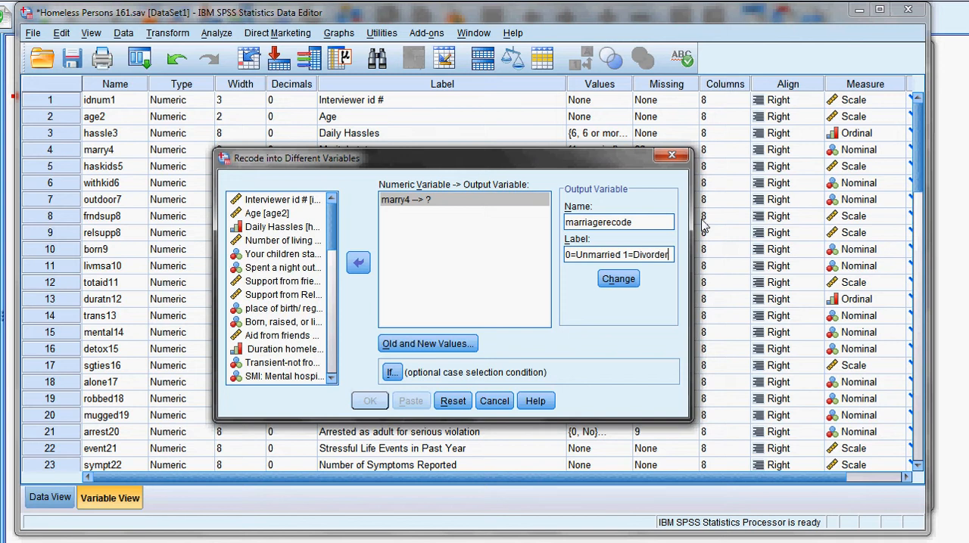
pyautogui.press('BackSpace')
pyautogui.press('BackSpace')
pyautogui.press('BackSpace')
pyautogui.write('ced or Sepa')
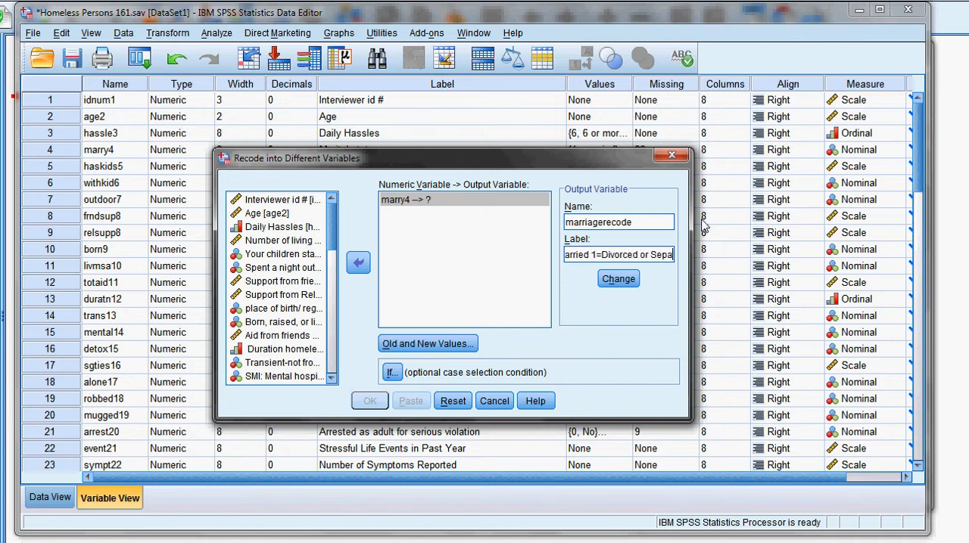
pyautogui.write('rated')
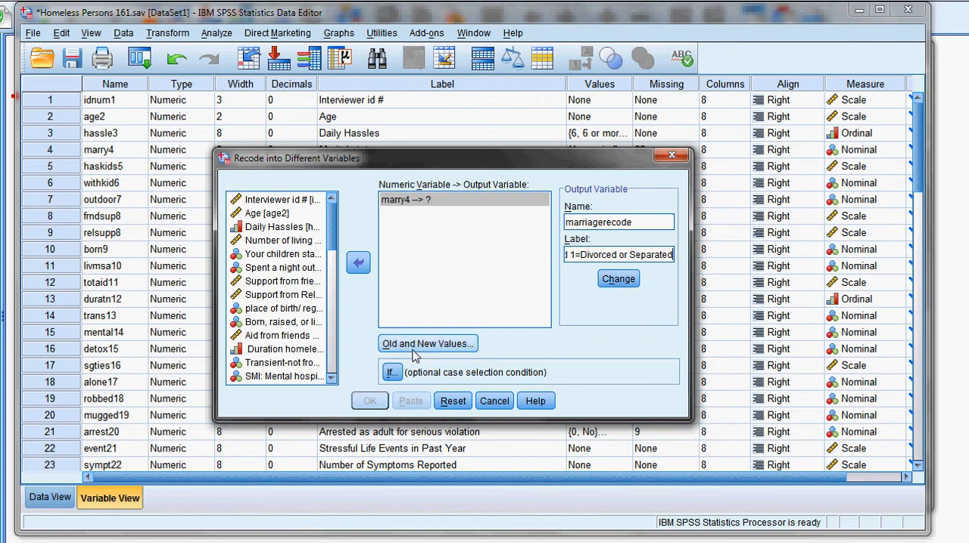
# Define the old and new values for the recode, checking the Writer notes, and map old value 1 to system-missing.
pyautogui.click(456, 346)
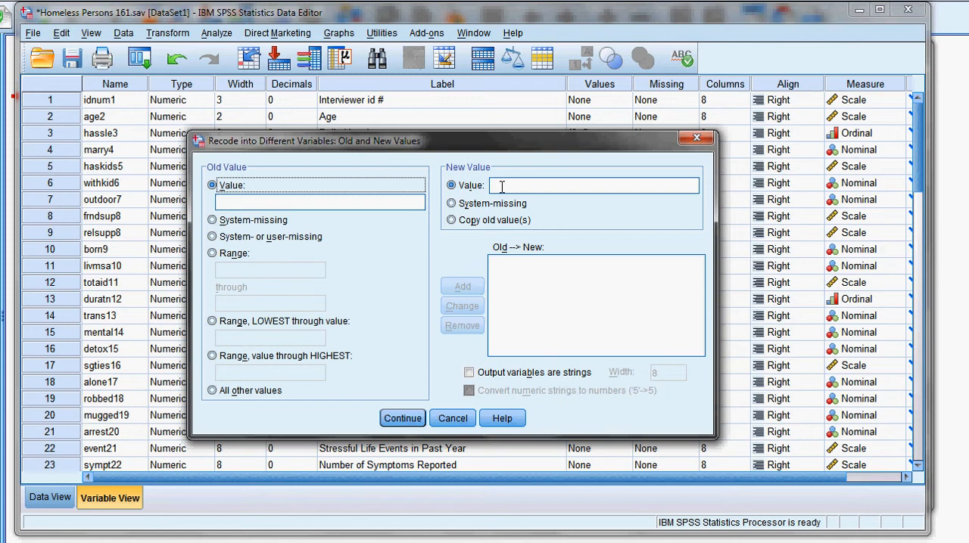
pyautogui.click(340, 206)
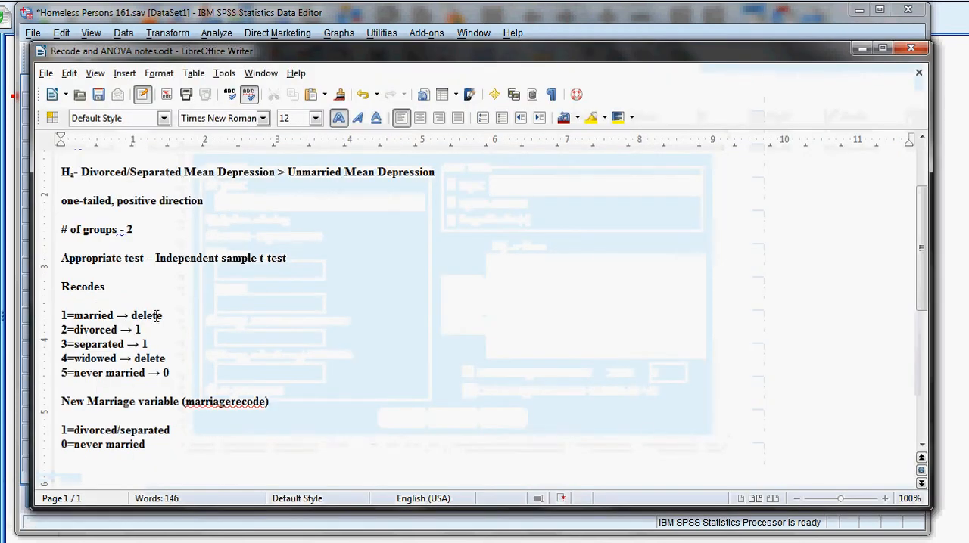
pyautogui.moveTo(69, 539)
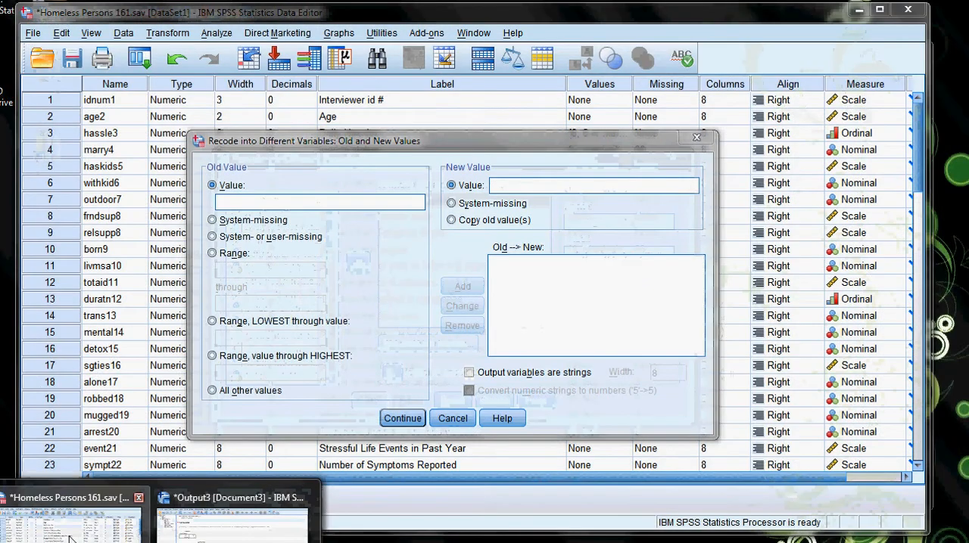
pyautogui.click(69, 539)
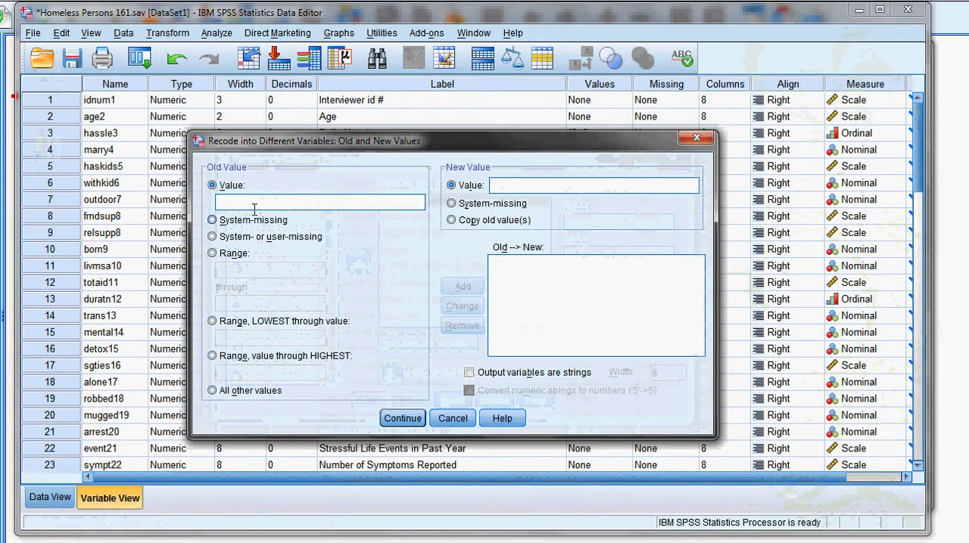
pyautogui.click(254, 203)
pyautogui.write('1')
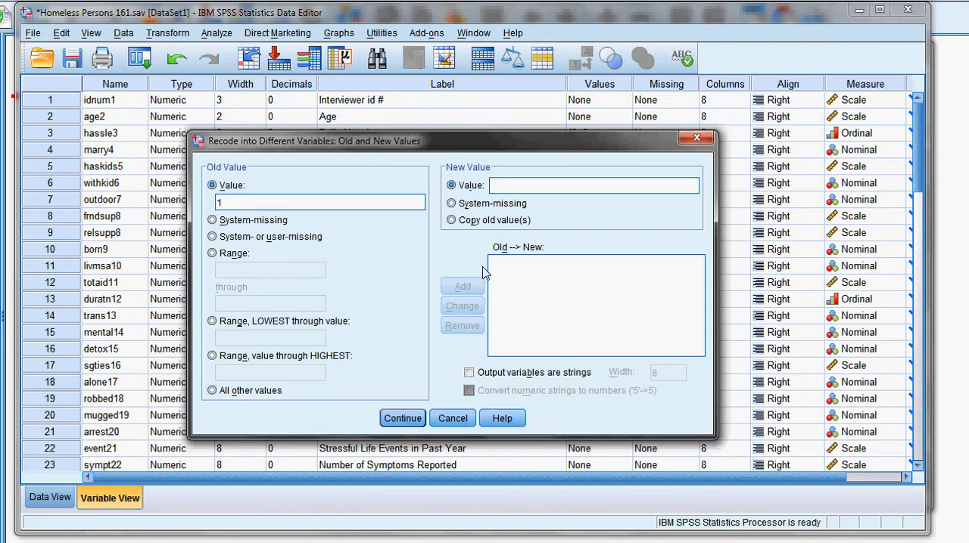
pyautogui.click(452, 203)
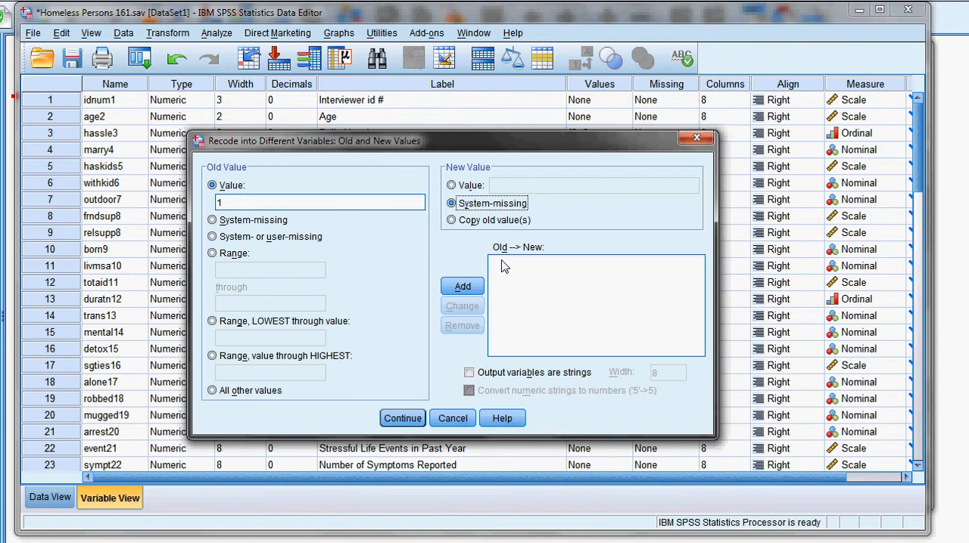
pyautogui.click(482, 285)
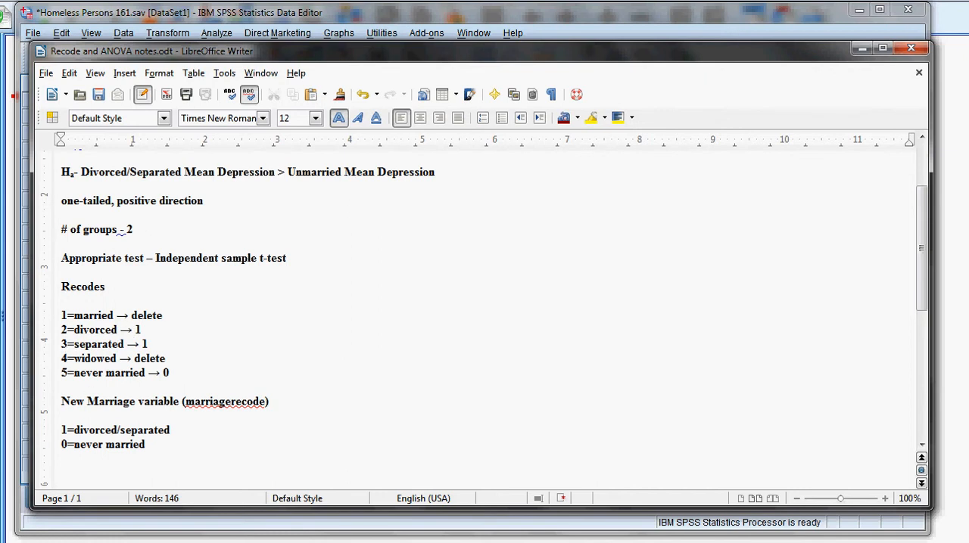
# Back in the SPSS recode definition, map old values 2 and 3 each to new value 1.
pyautogui.moveTo(156, 542)
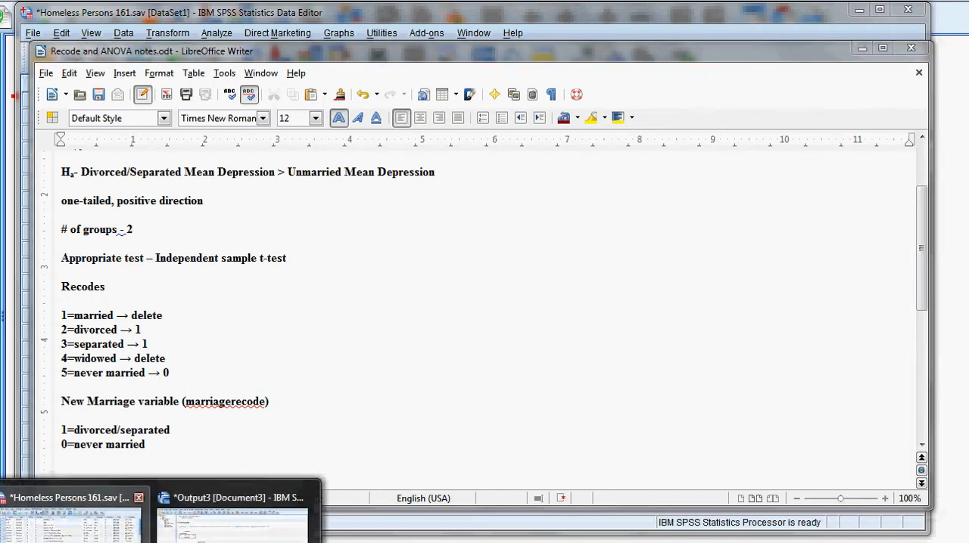
pyautogui.click(84, 523)
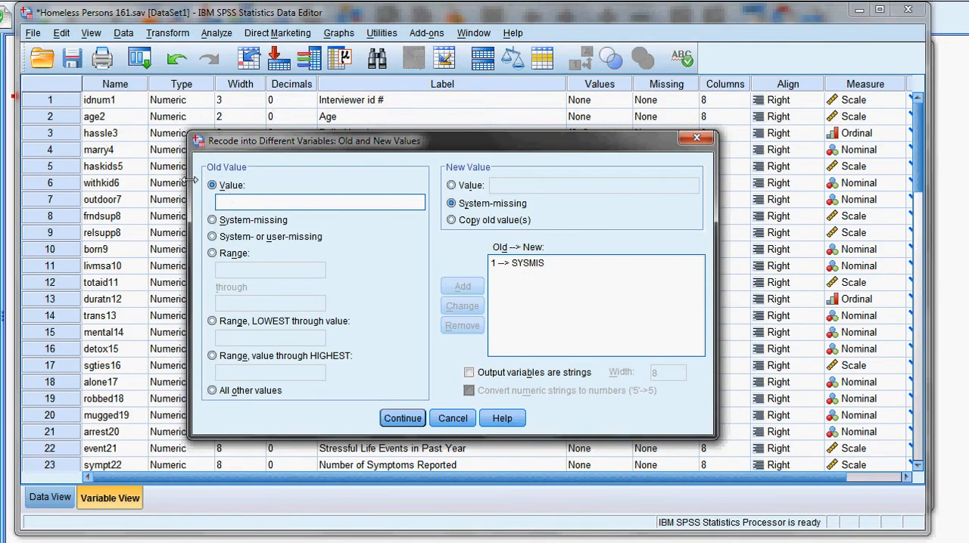
pyautogui.write('2')
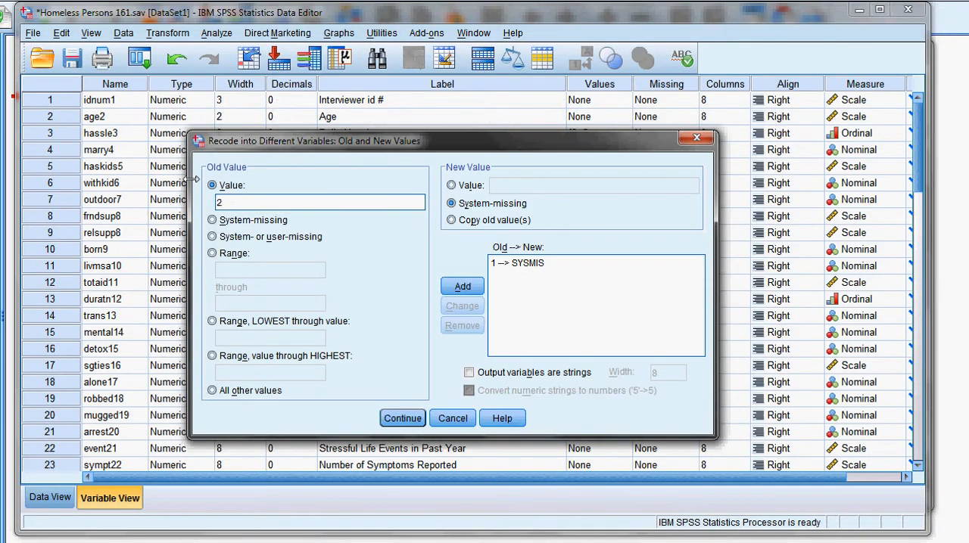
pyautogui.click(452, 185)
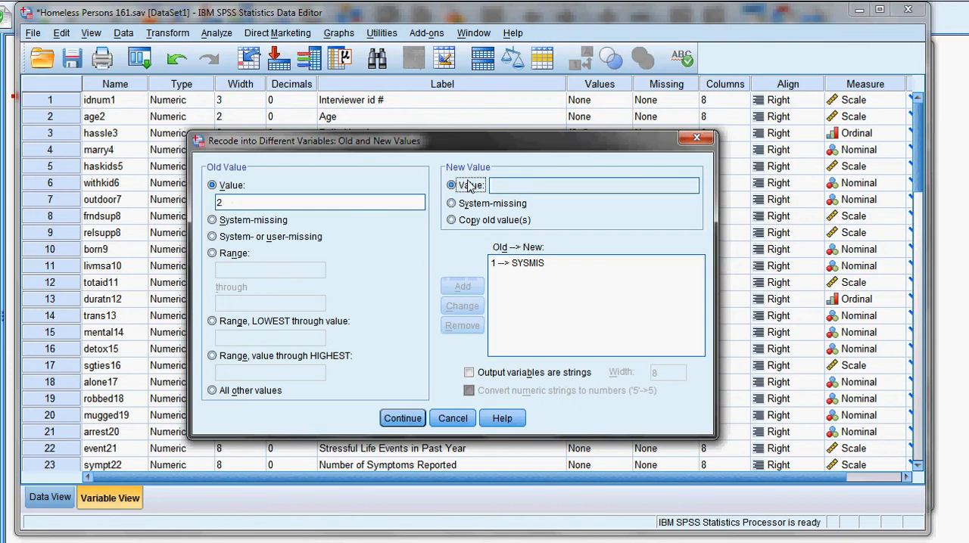
pyautogui.click(522, 187)
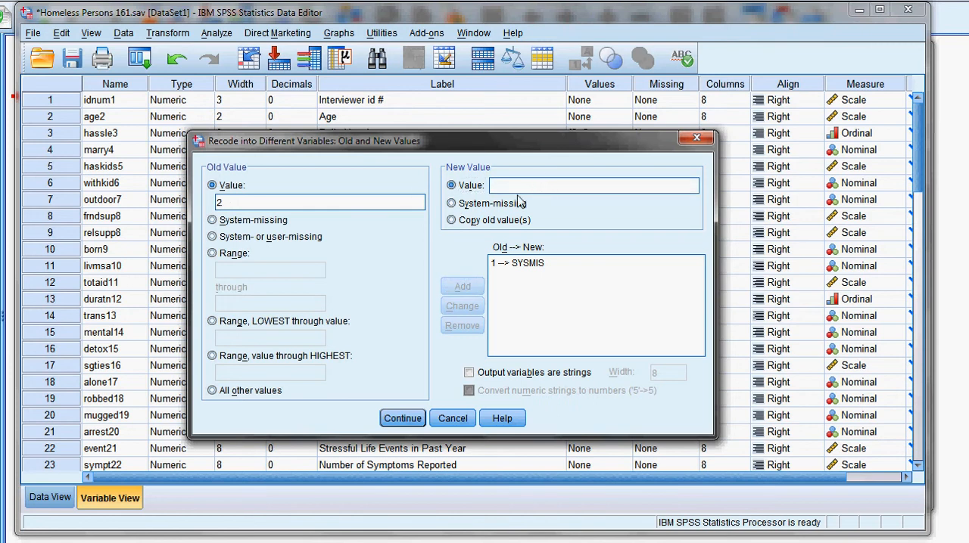
pyautogui.write('1')
pyautogui.click(462, 287)
pyautogui.write('1')
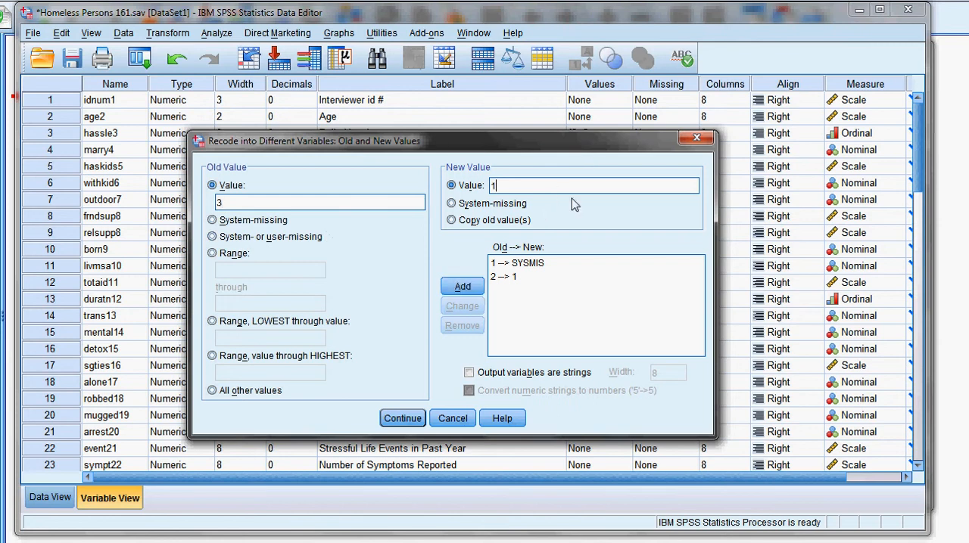
pyautogui.click(460, 288)
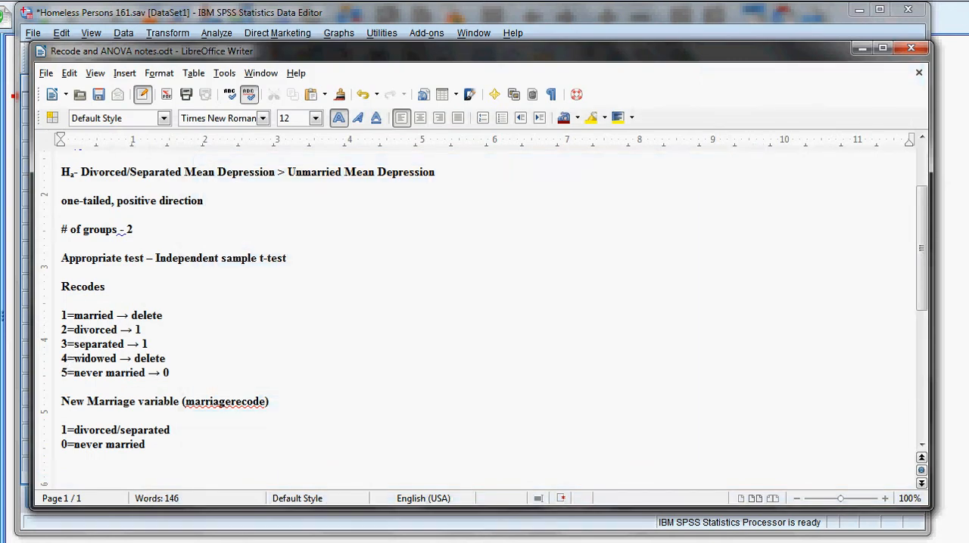
# Return from the notes to the SPSS recode definition and map old value 4 to system-missing.
pyautogui.click(157, 542)
pyautogui.click(69, 519)
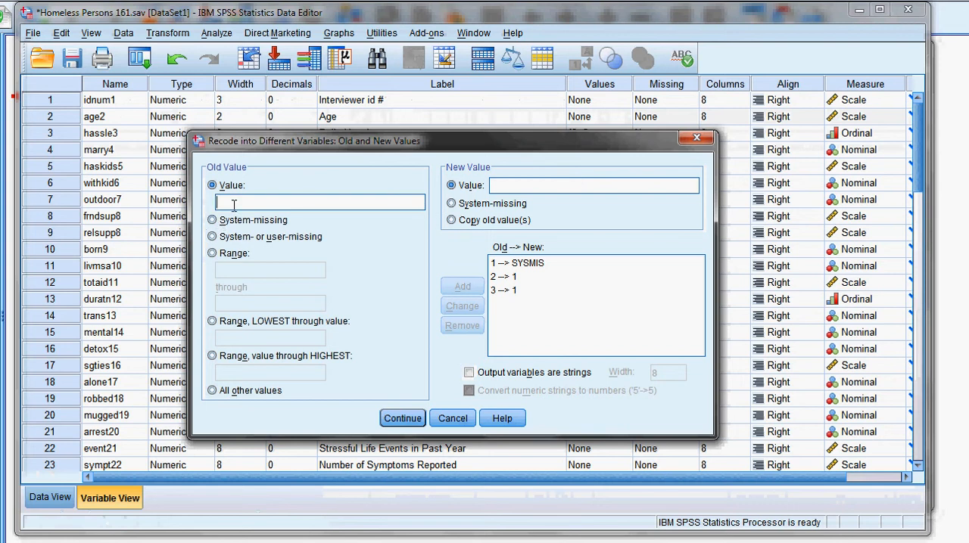
pyautogui.write('4')
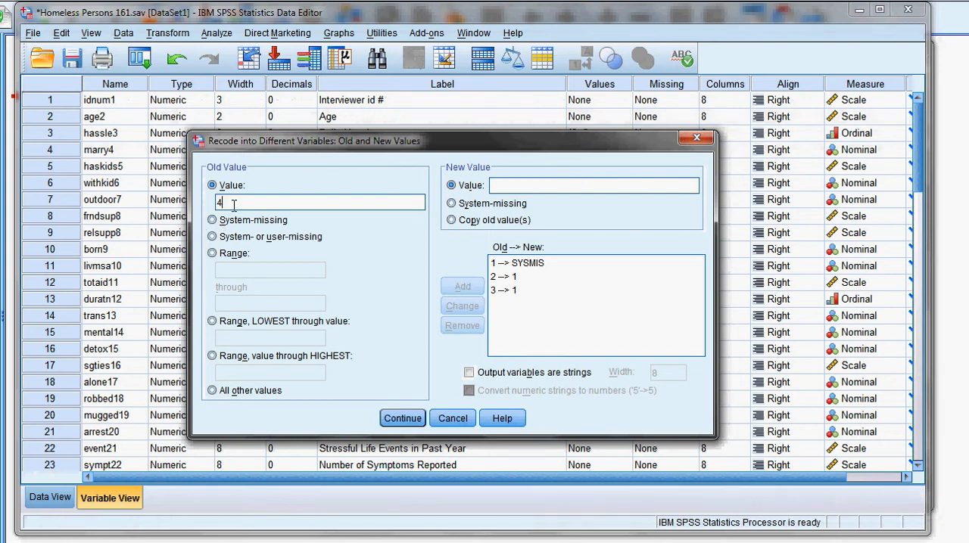
pyautogui.click(458, 203)
pyautogui.click(474, 288)
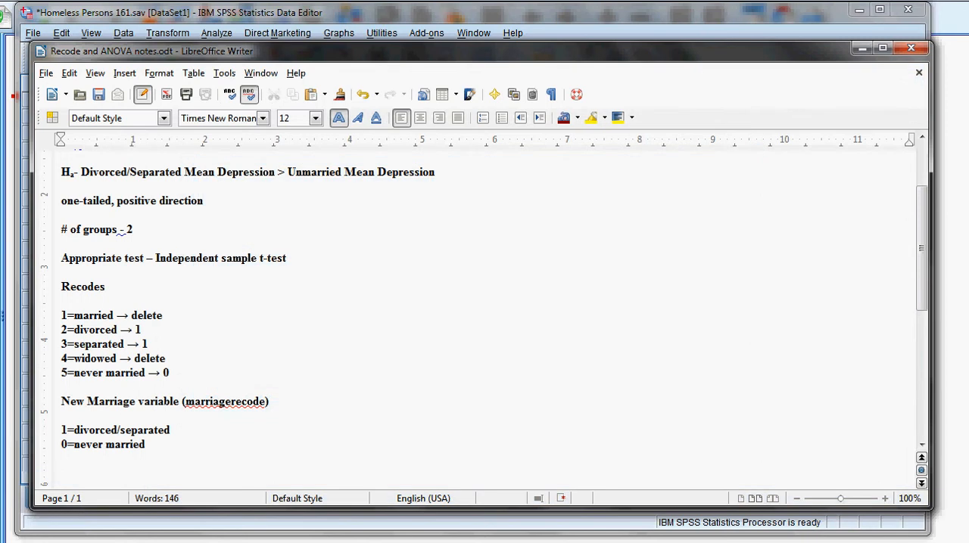
# Return from the notes to the SPSS recode definition and map old value 5 to new value 0.
pyautogui.click(136, 542)
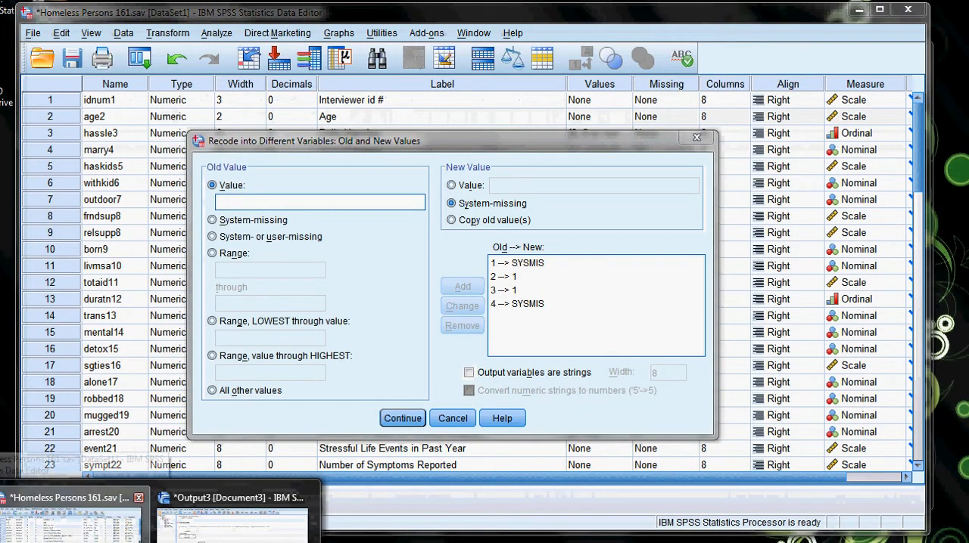
pyautogui.click(131, 530)
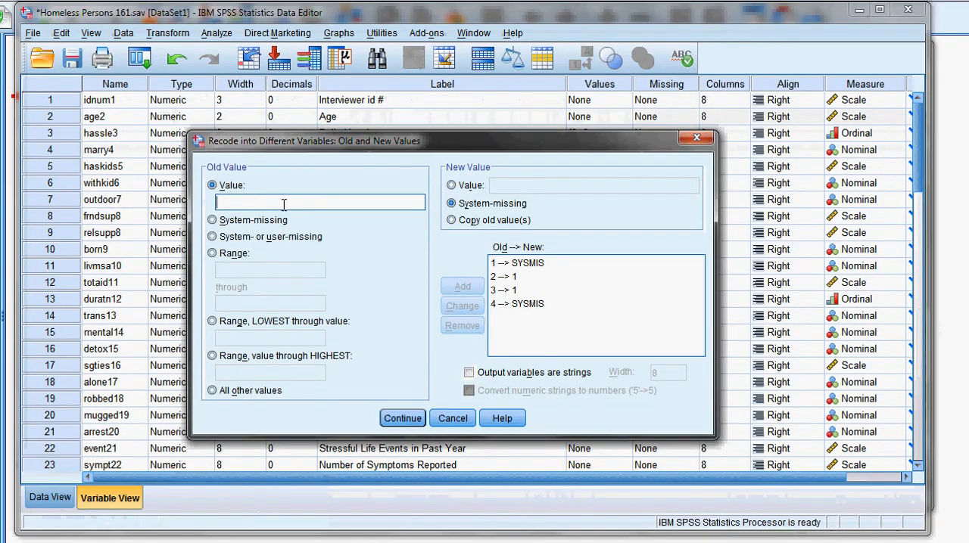
pyautogui.write('5')
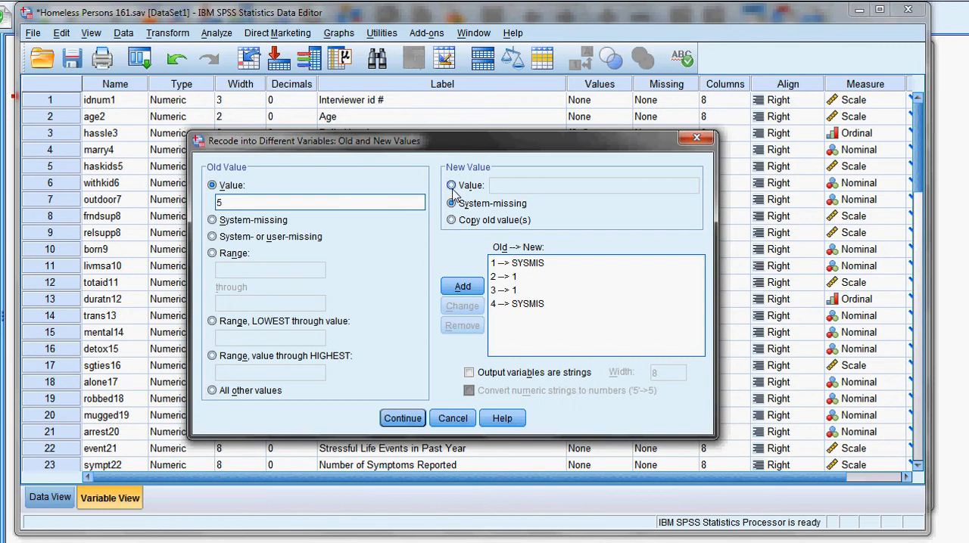
pyautogui.click(482, 186)
pyautogui.click(492, 186)
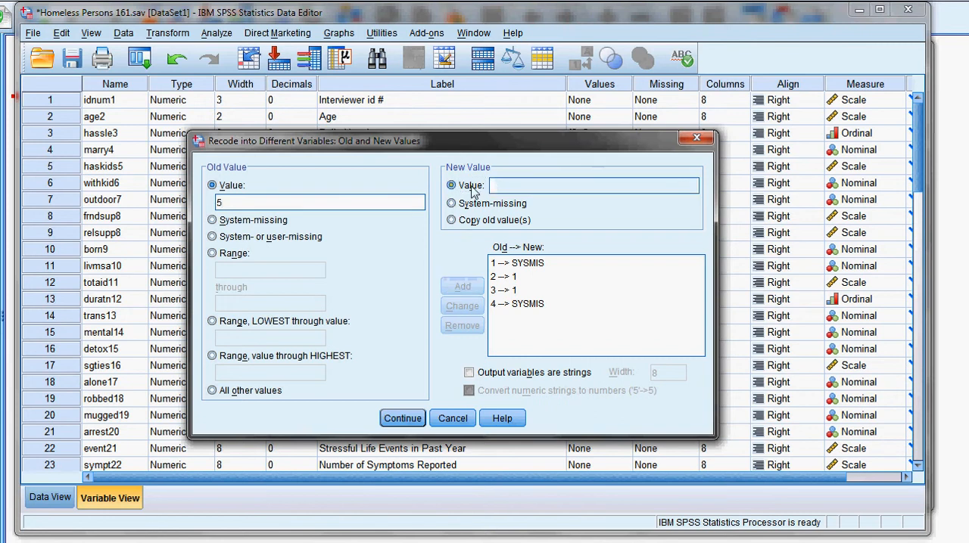
pyautogui.write('0')
pyautogui.click(464, 288)
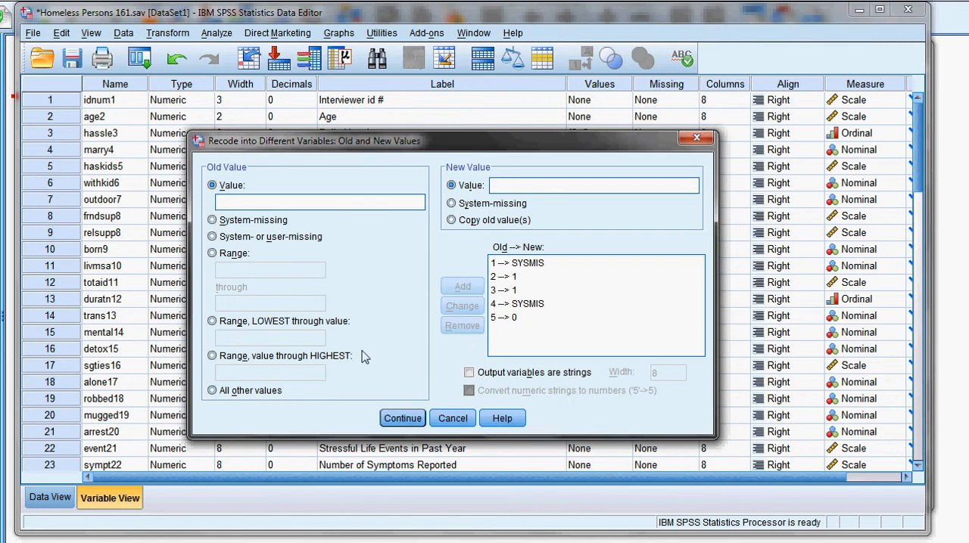
# Map all other old values to system-missing and accept the completed set of old and new values.
pyautogui.click(212, 391)
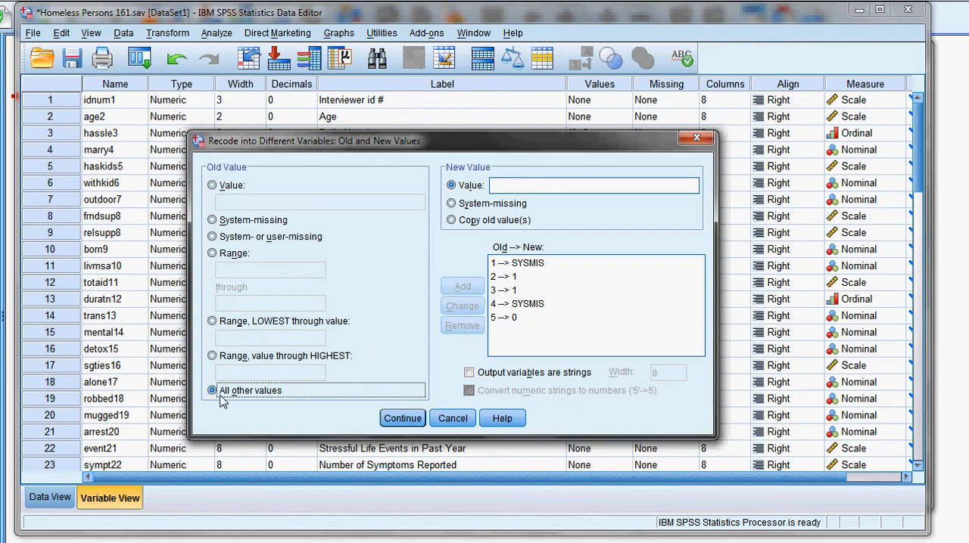
pyautogui.click(452, 204)
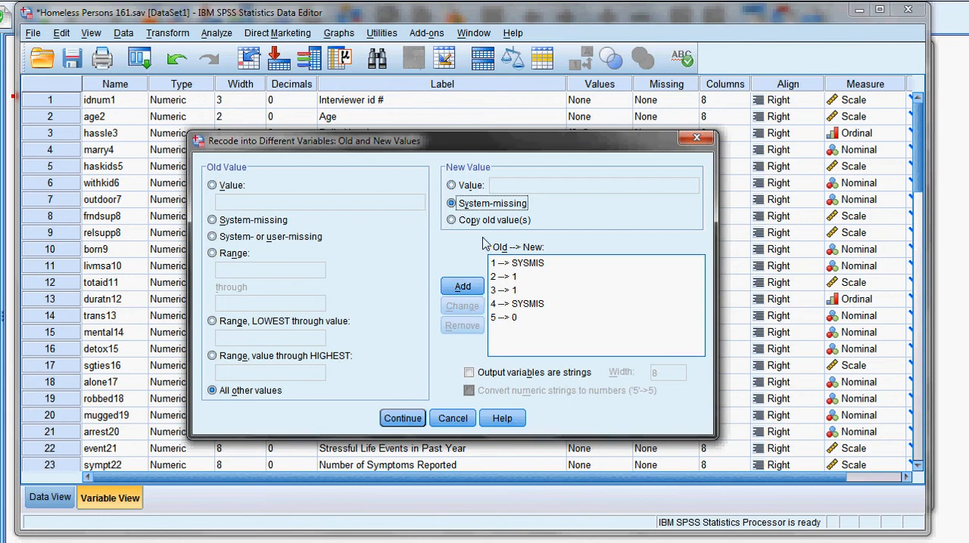
pyautogui.click(463, 288)
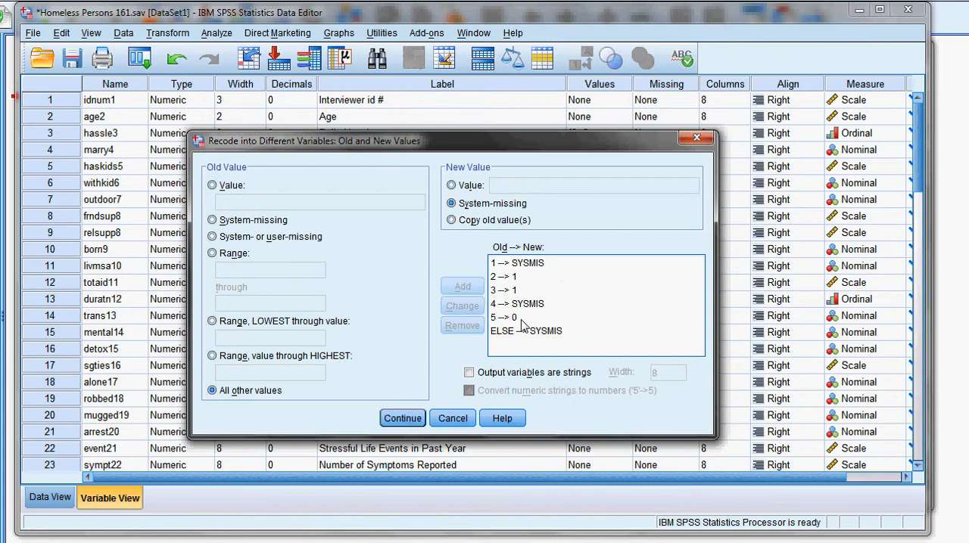
pyautogui.click(402, 419)
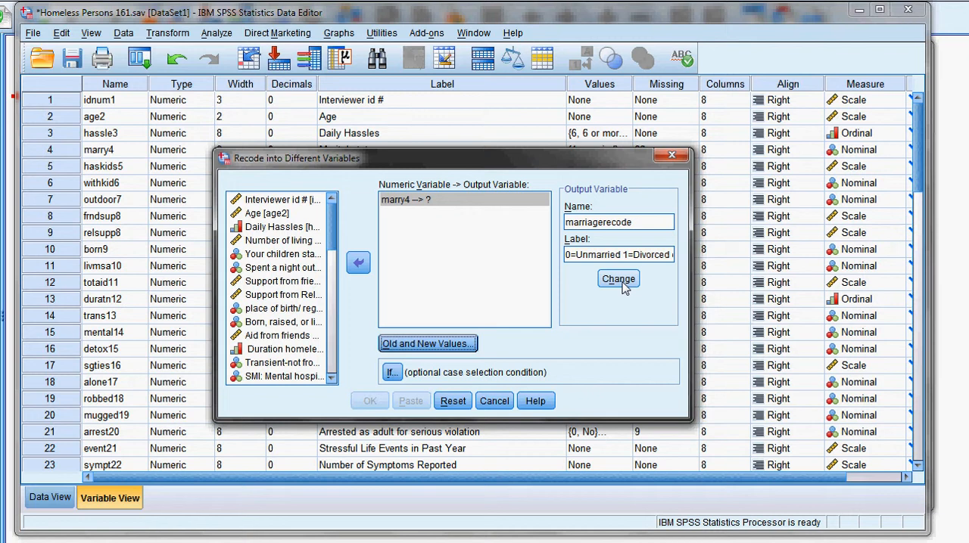
# Assign marriagerecode as the output variable for marry4, accepting the duplicate name, and run the recode.
pyautogui.click(609, 282)
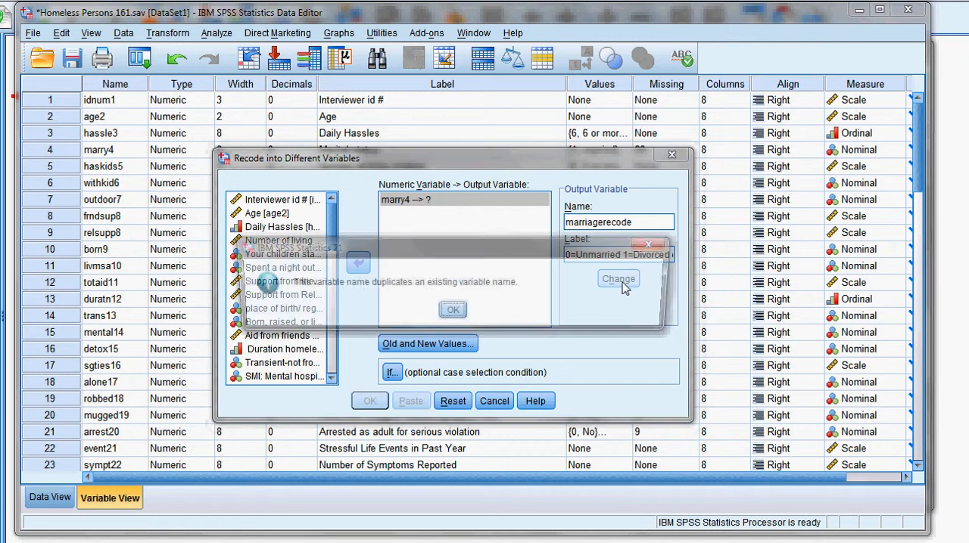
pyautogui.click(453, 312)
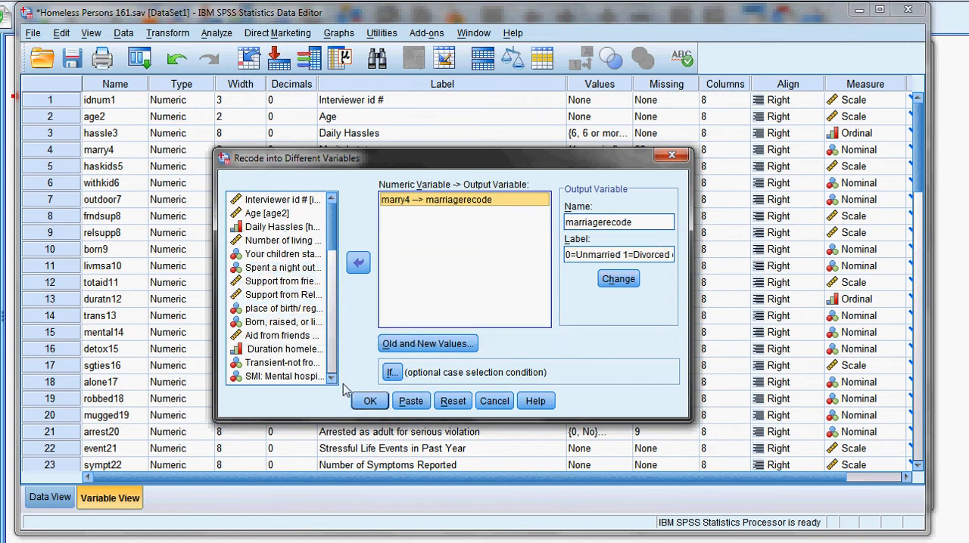
pyautogui.click(370, 401)
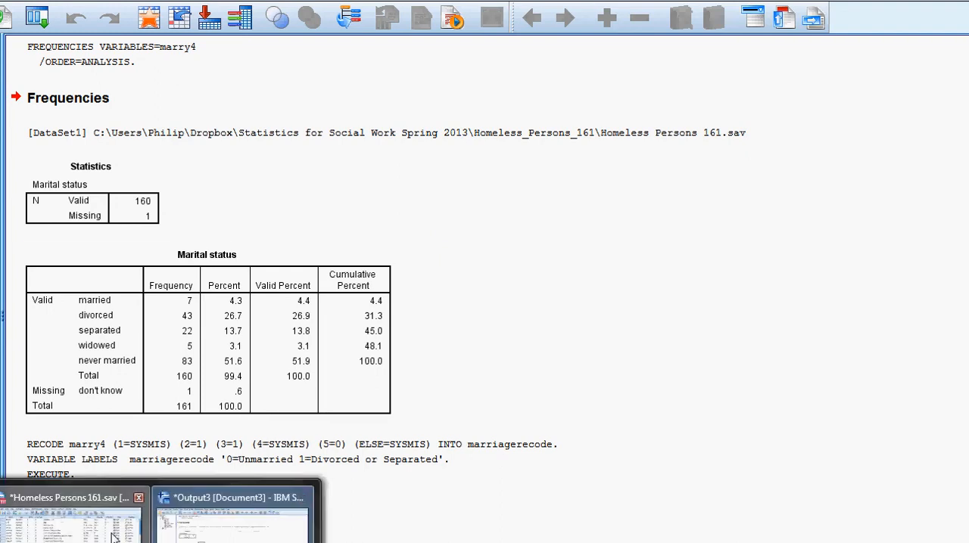
# Switch to the data editor and run a frequency table for marriagerecode in place of marry4.
pyautogui.click(65, 532)
pyautogui.click(212, 35)
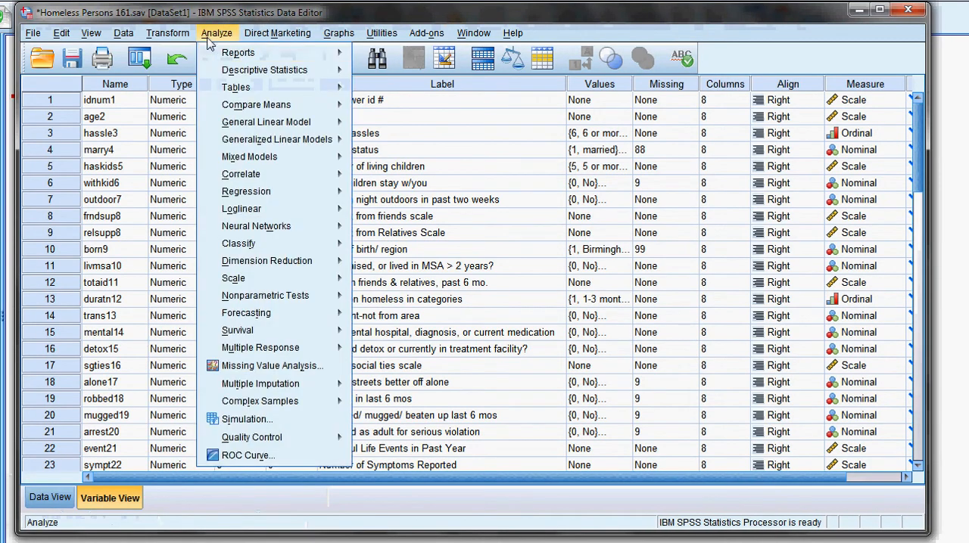
pyautogui.moveTo(237, 74)
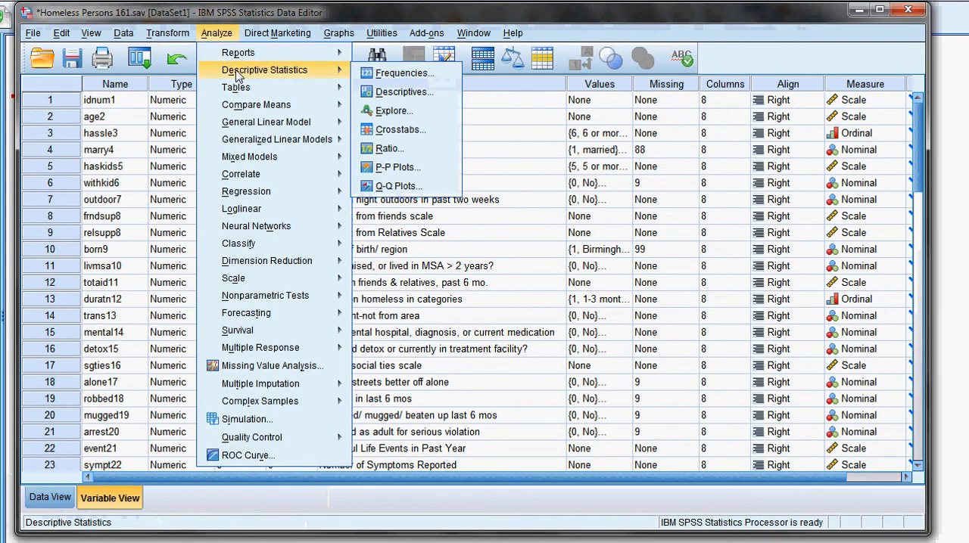
pyautogui.click(397, 73)
pyautogui.click(474, 227)
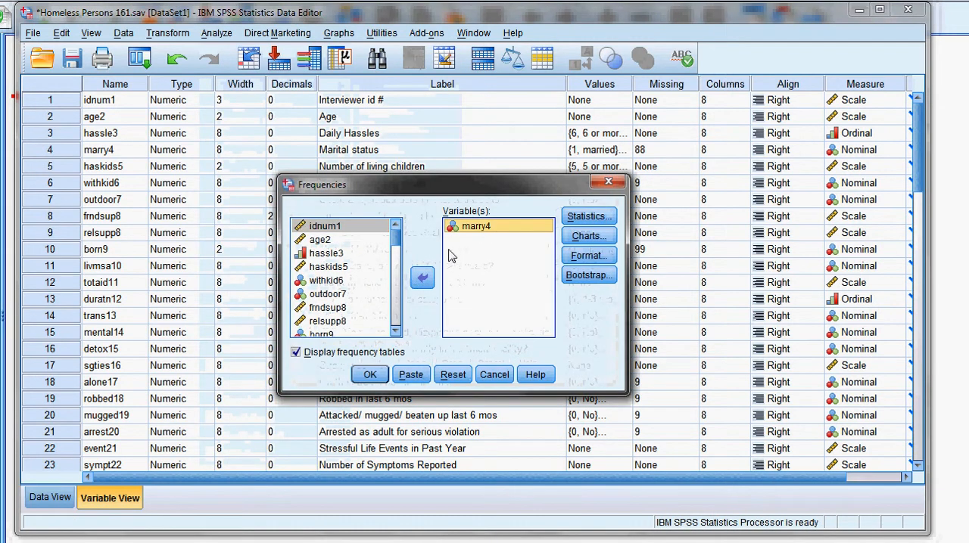
pyautogui.click(422, 277)
pyautogui.moveTo(395, 238); pyautogui.dragTo(395, 318)
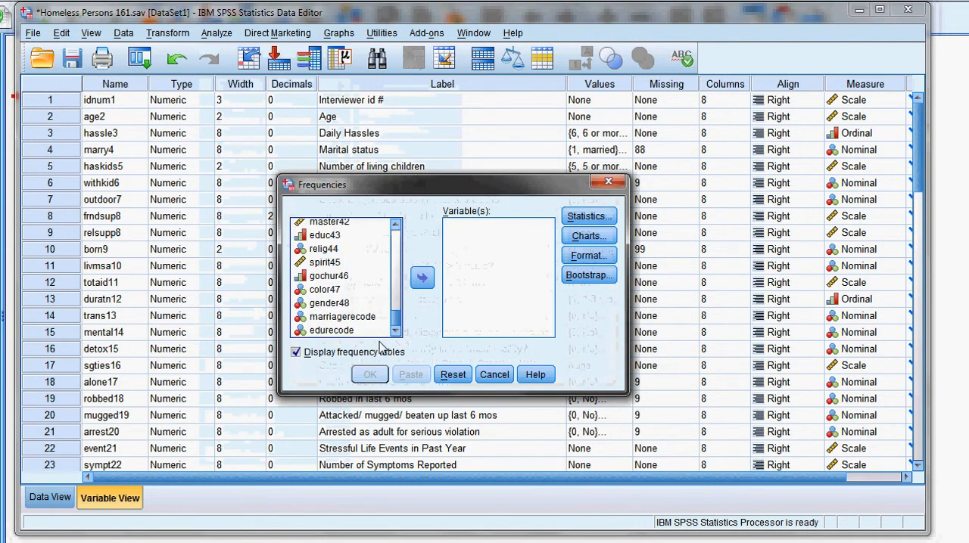
pyautogui.click(358, 318)
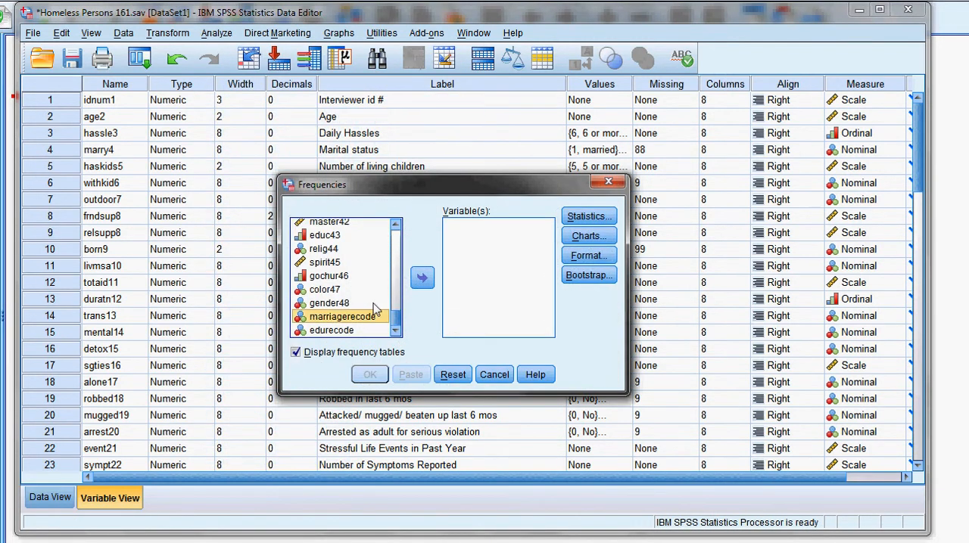
pyautogui.click(421, 278)
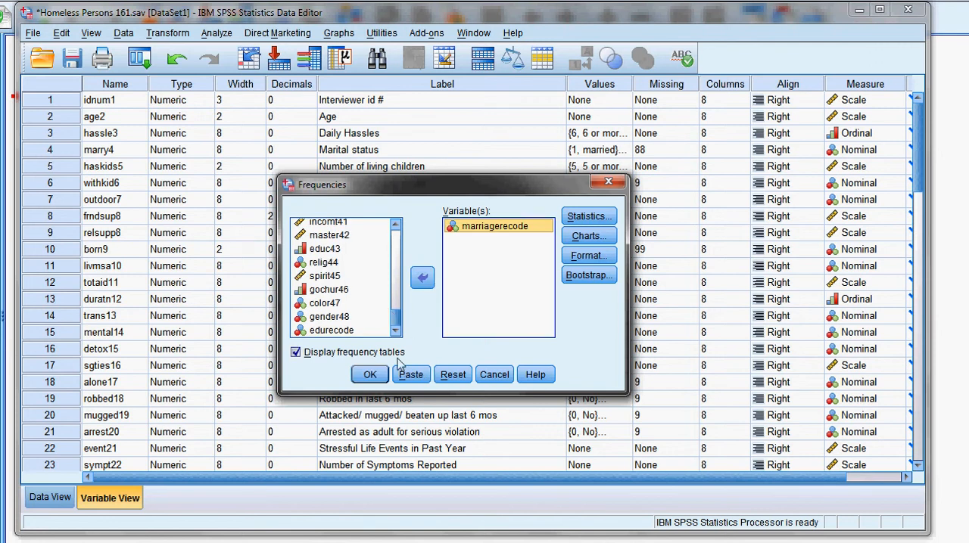
pyautogui.click(375, 376)
# Compare the marriagerecode frequency table with the original marital status table to check the recoded group counts and missing cases.
pyautogui.scroll(-1, 324, 423)
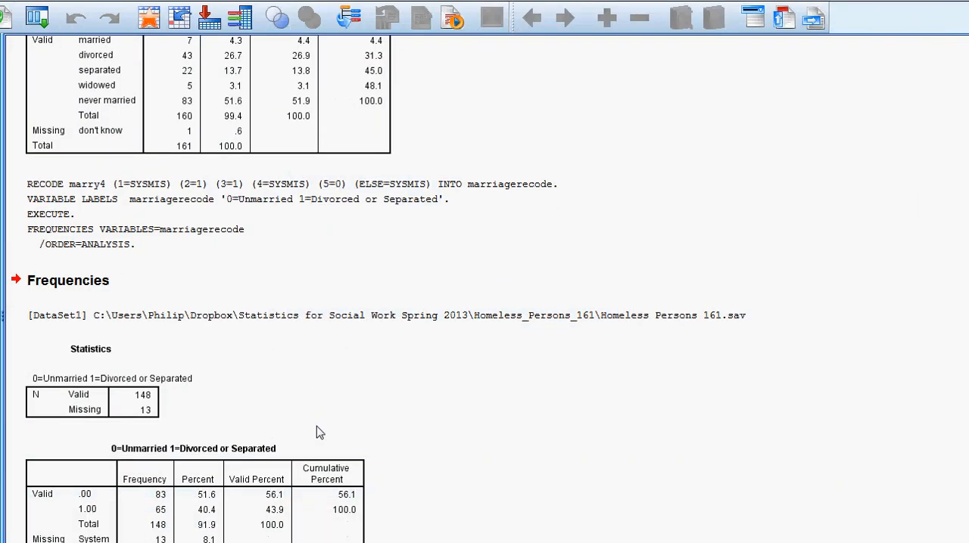
pyautogui.scroll(3, 318, 433)
pyautogui.scroll(-3, 170, 428)
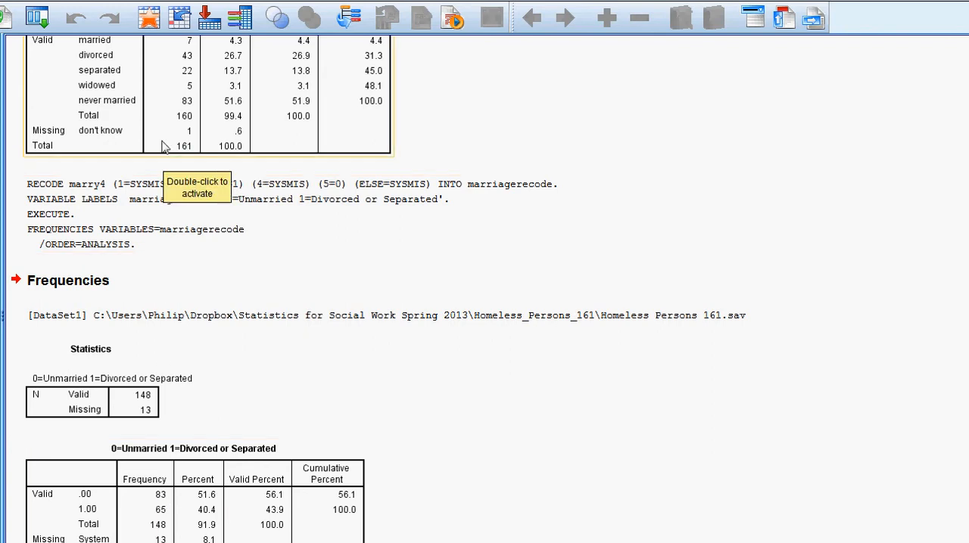
pyautogui.scroll(2, 189, 133)
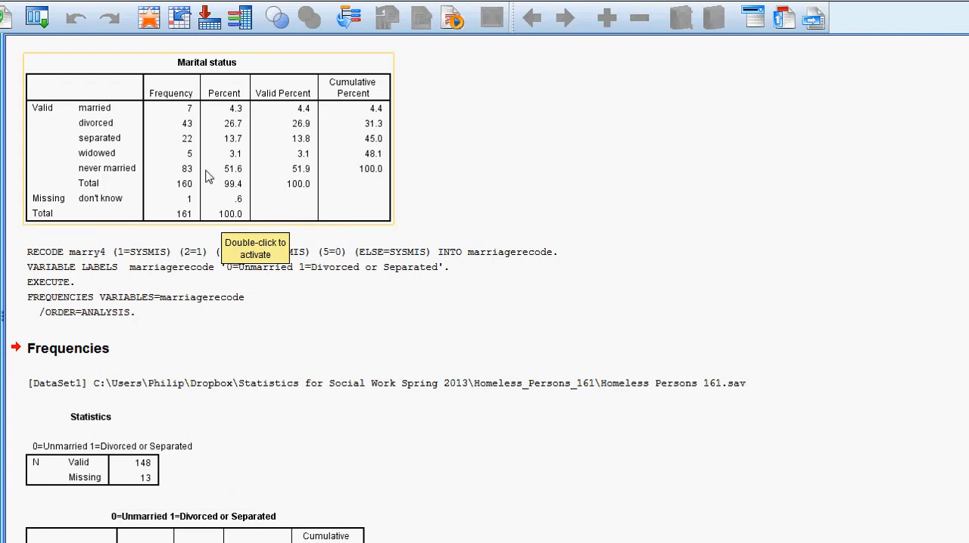
pyautogui.scroll(-2, 209, 181)
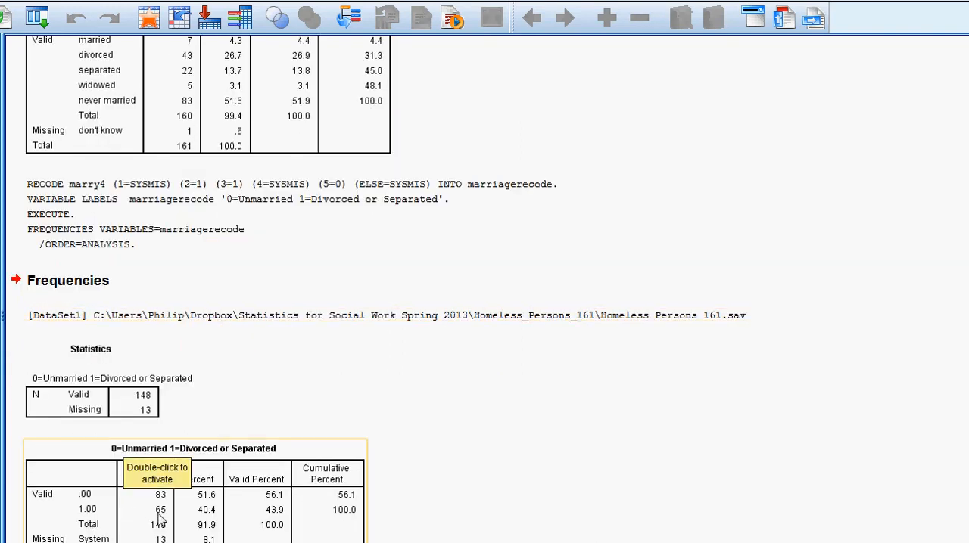
pyautogui.scroll(6, 467, 420)
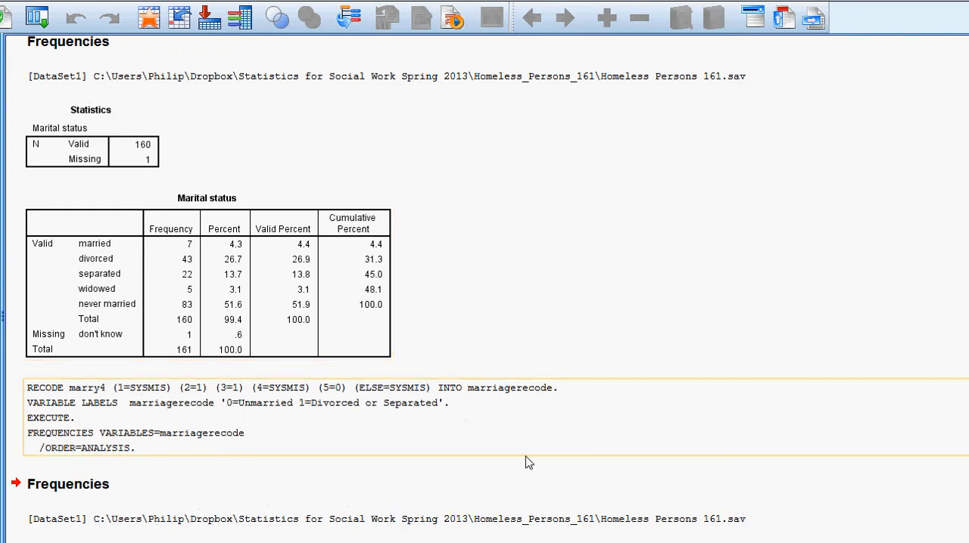
pyautogui.scroll(-2, 614, 496)
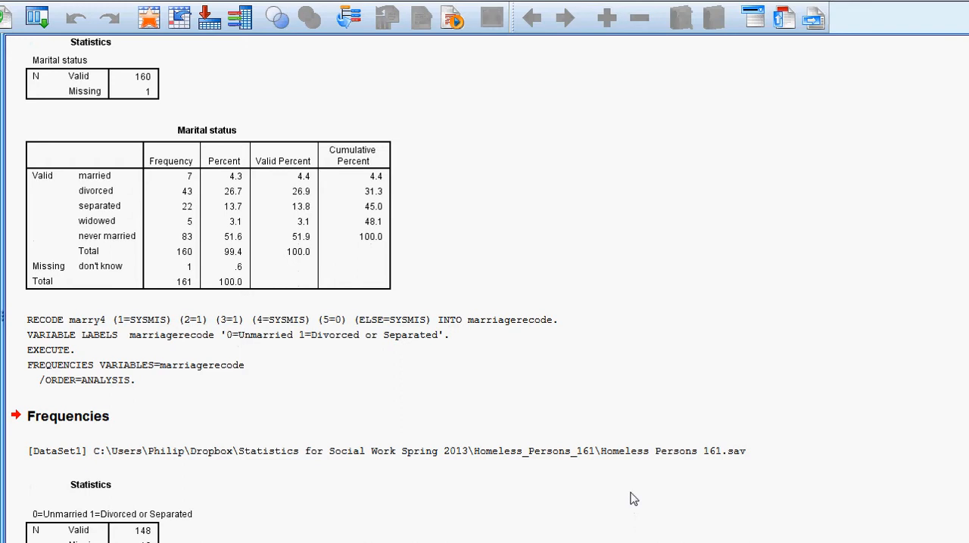
pyautogui.scroll(-2, 633, 499)
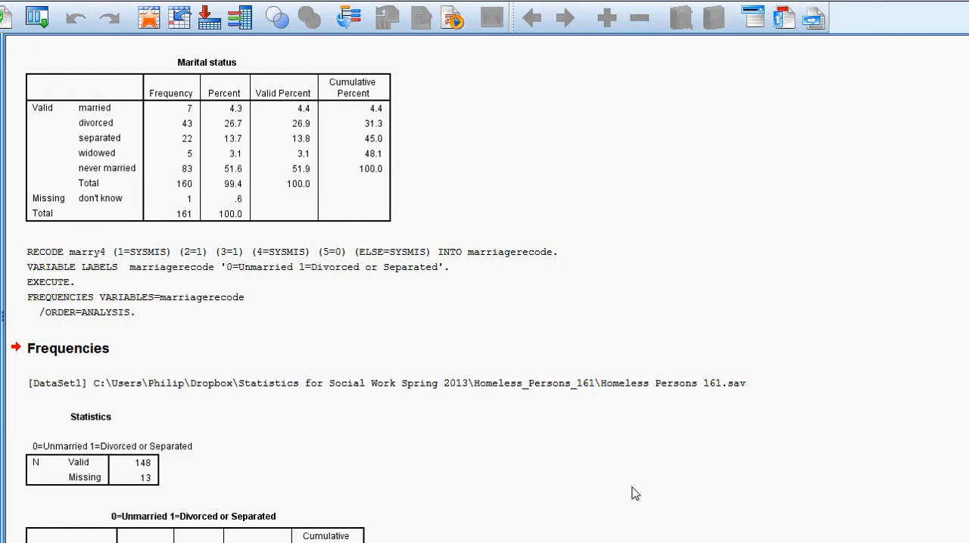
pyautogui.scroll(-2, 635, 494)
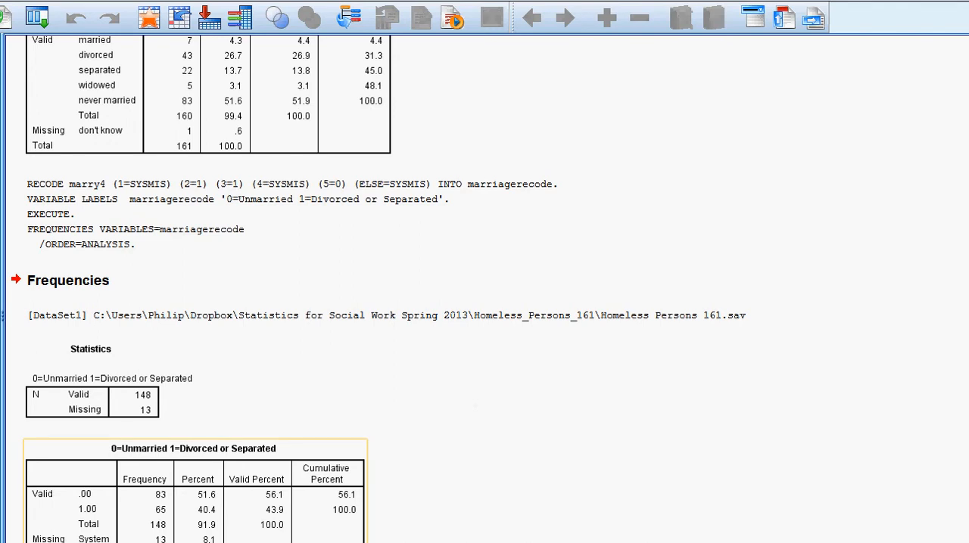
pyautogui.scroll(2, 530, 185)
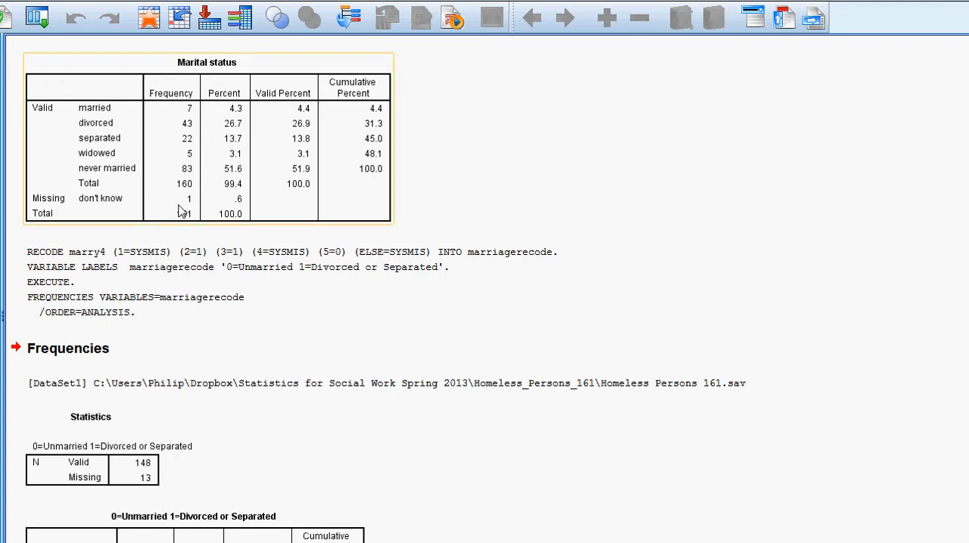
pyautogui.scroll(-3, 181, 212)
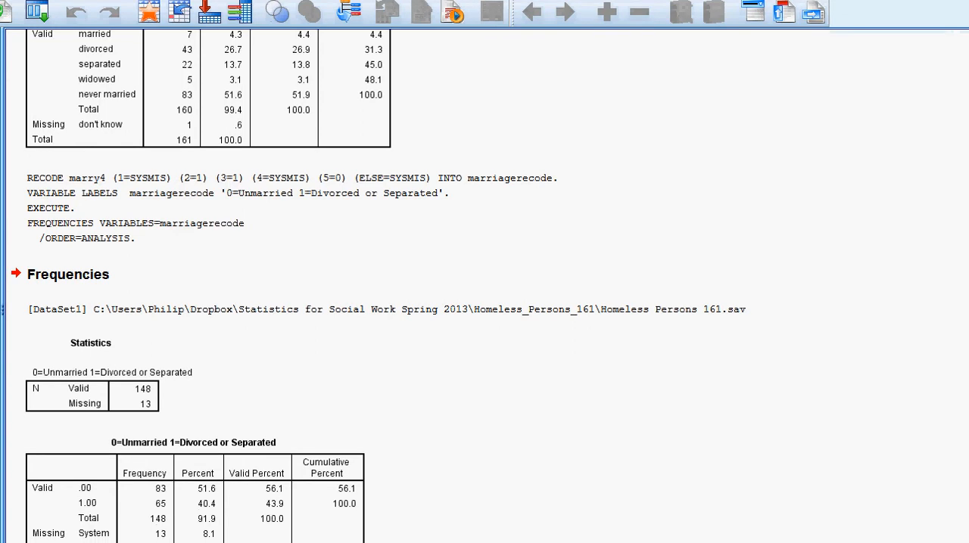
# Reposition the output viewer window so its title bar and commands are fully on screen.
pyautogui.moveTo(968, 0); pyautogui.dragTo(651, 32)
pyautogui.moveTo(439, 47); pyautogui.dragTo(629, 15)
pyautogui.moveTo(40, 1); pyautogui.dragTo(74, 21)
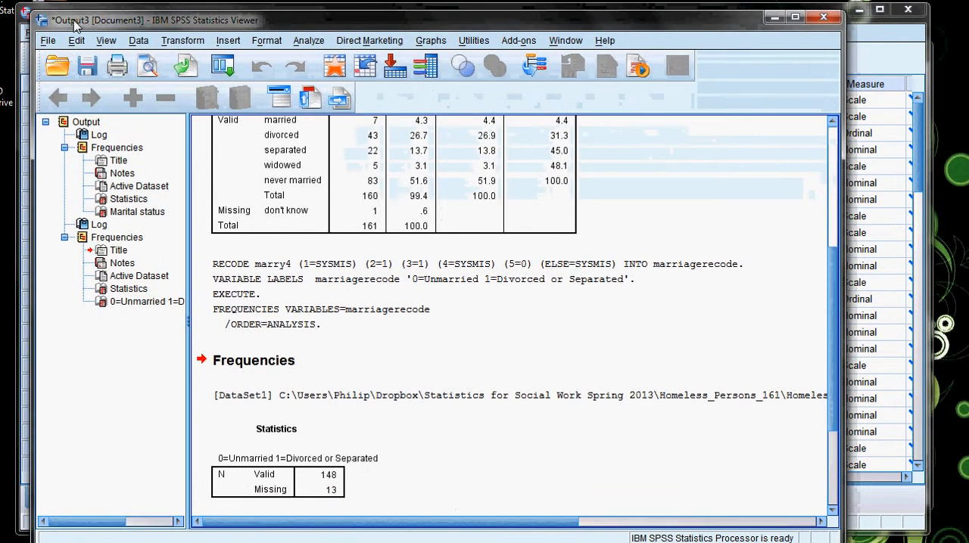
# Start an Independent-Samples T Test and reset its existing test and grouping variables.
pyautogui.click(309, 40)
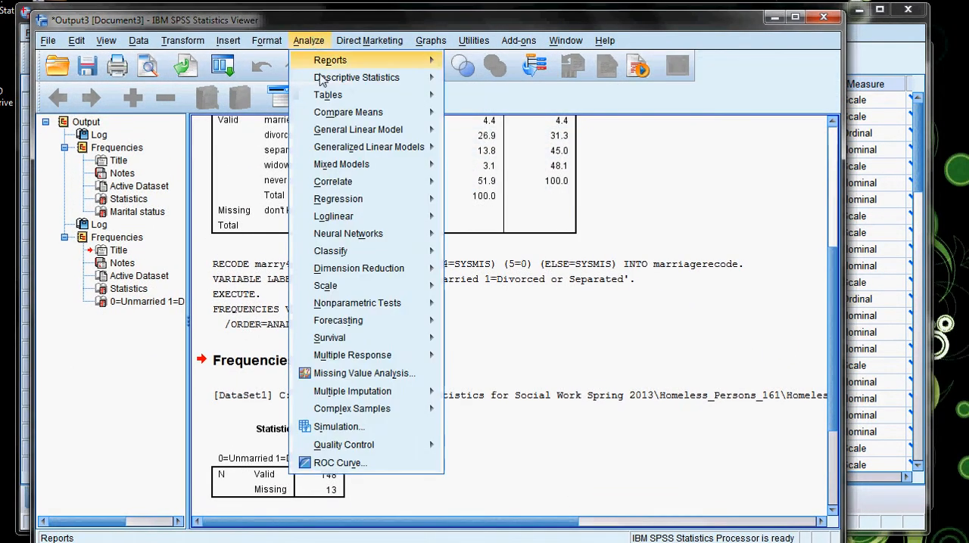
pyautogui.moveTo(323, 83)
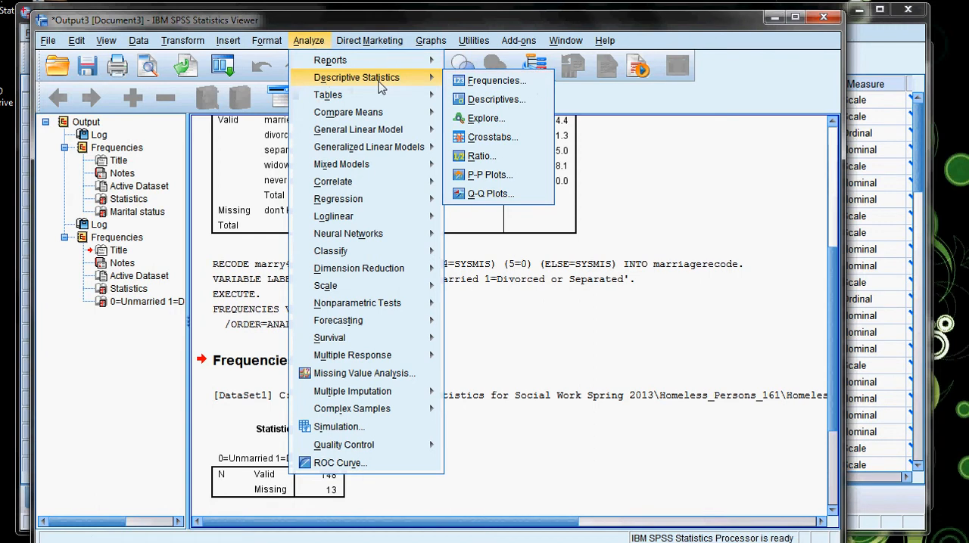
pyautogui.moveTo(376, 101)
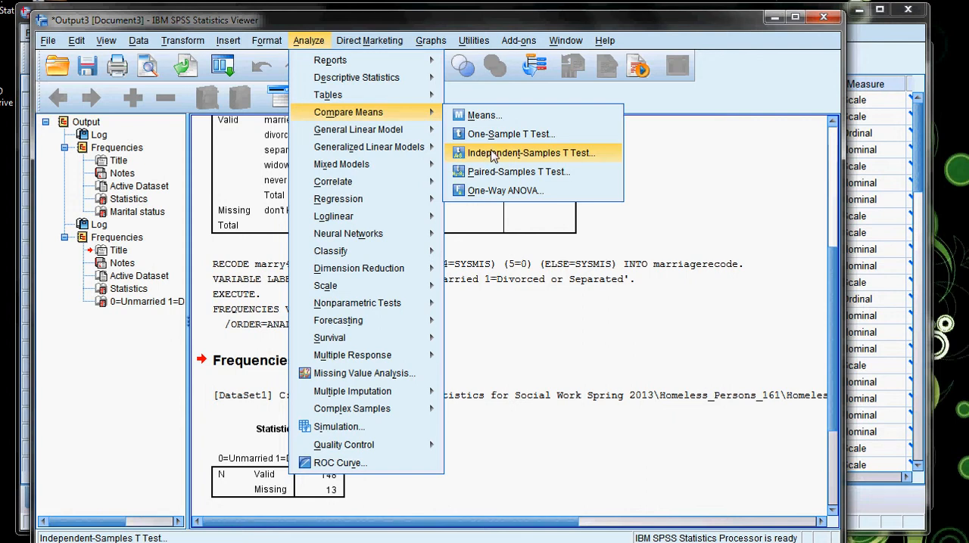
pyautogui.click(492, 154)
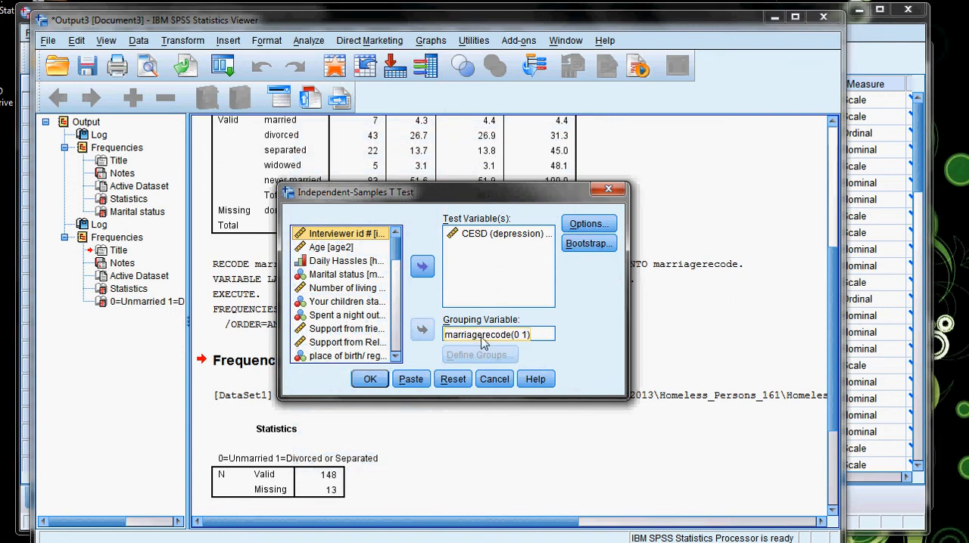
pyautogui.click(452, 380)
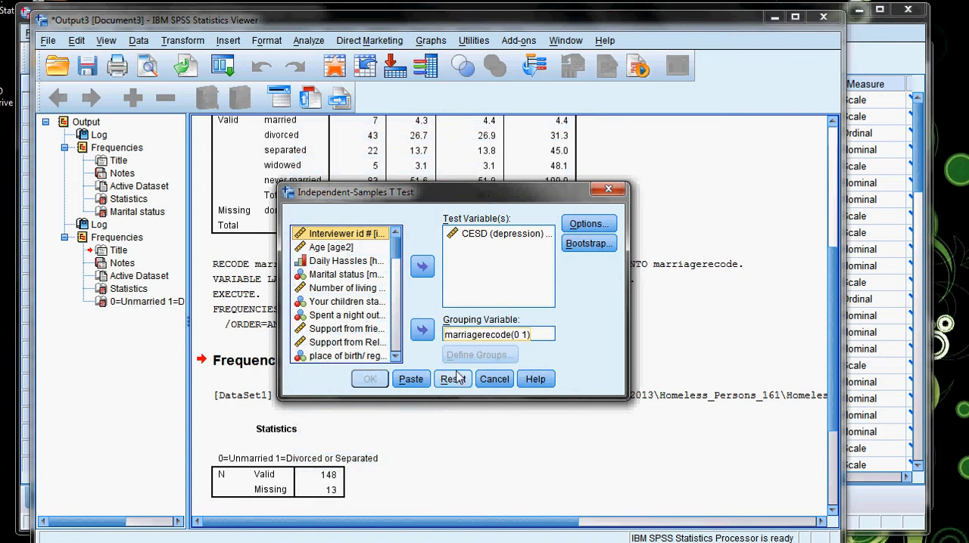
pyautogui.doubleClick(480, 242)
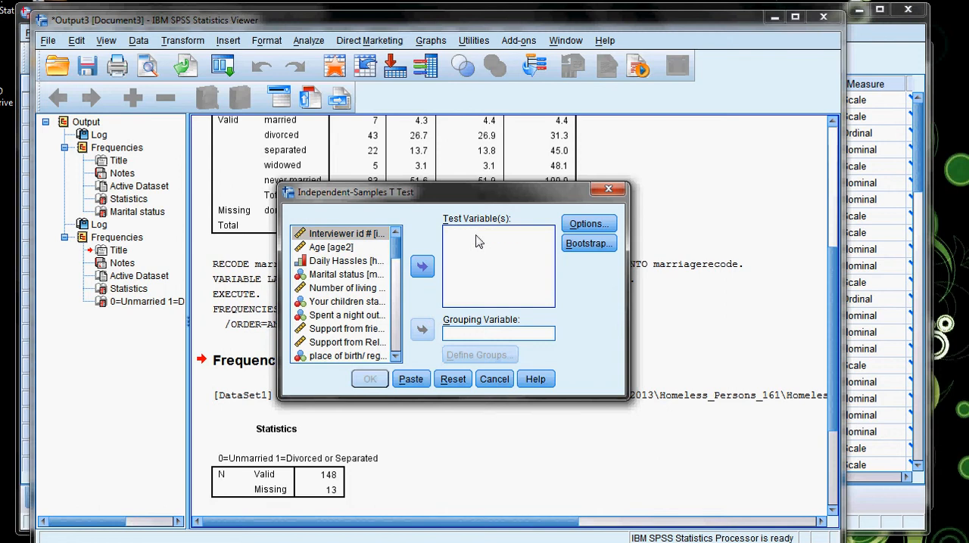
# Assign marriagerecode as the grouping variable, defining group 1 as 0 and group 2 as 1.
pyautogui.moveTo(396, 245); pyautogui.dragTo(384, 371)
pyautogui.click(333, 344)
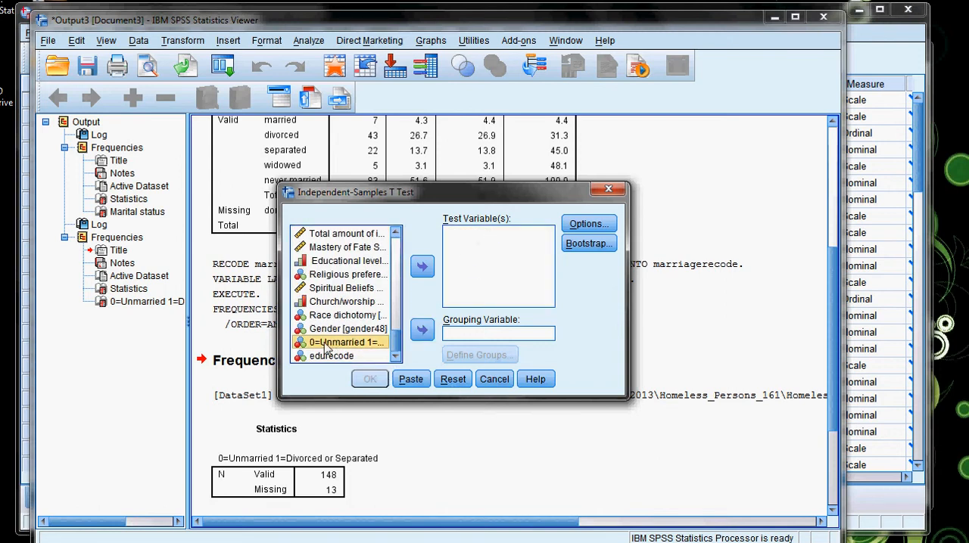
pyautogui.click(422, 330)
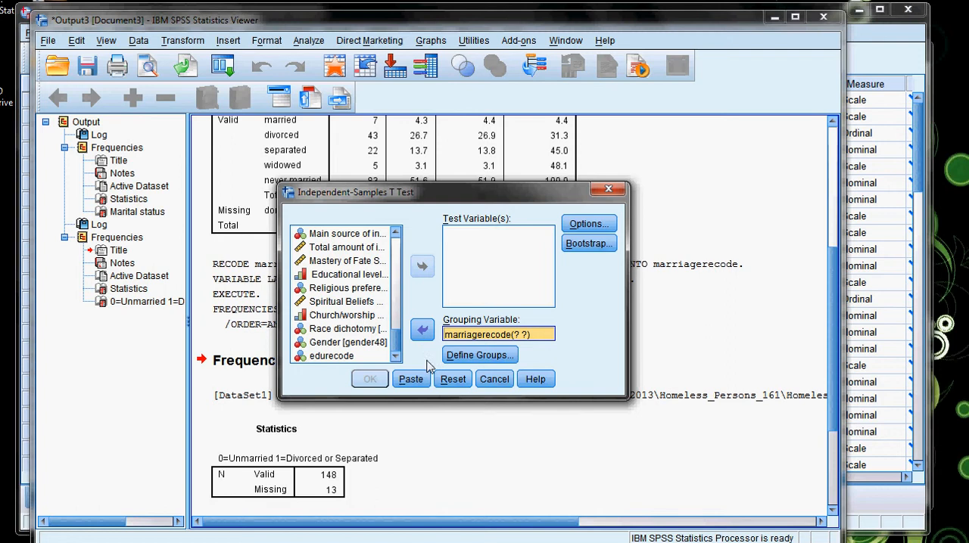
pyautogui.click(483, 355)
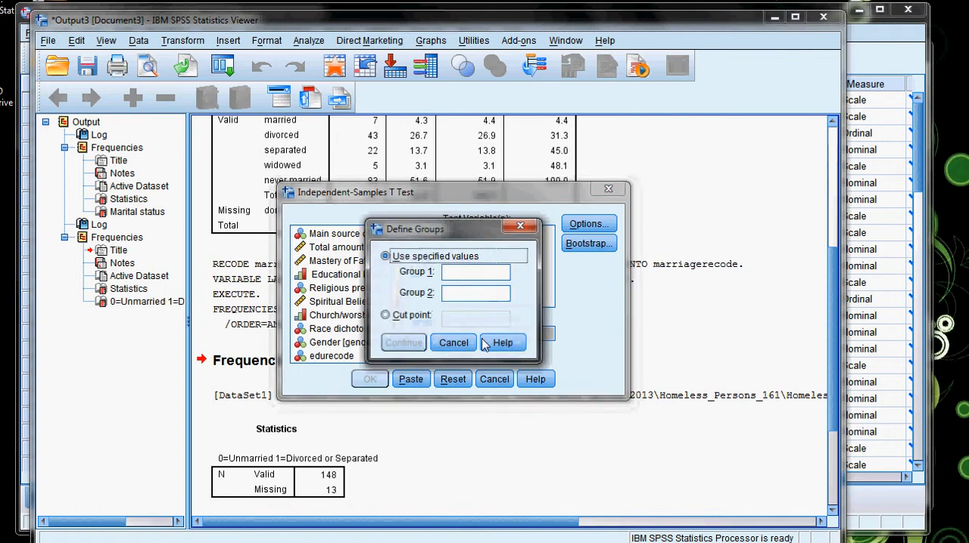
pyautogui.click(469, 271)
pyautogui.write('0')
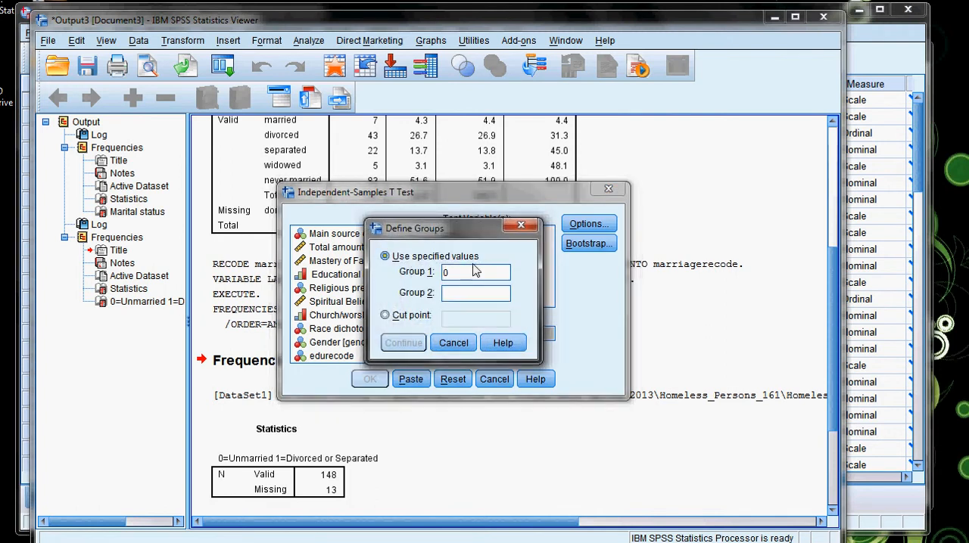
pyautogui.write('1')
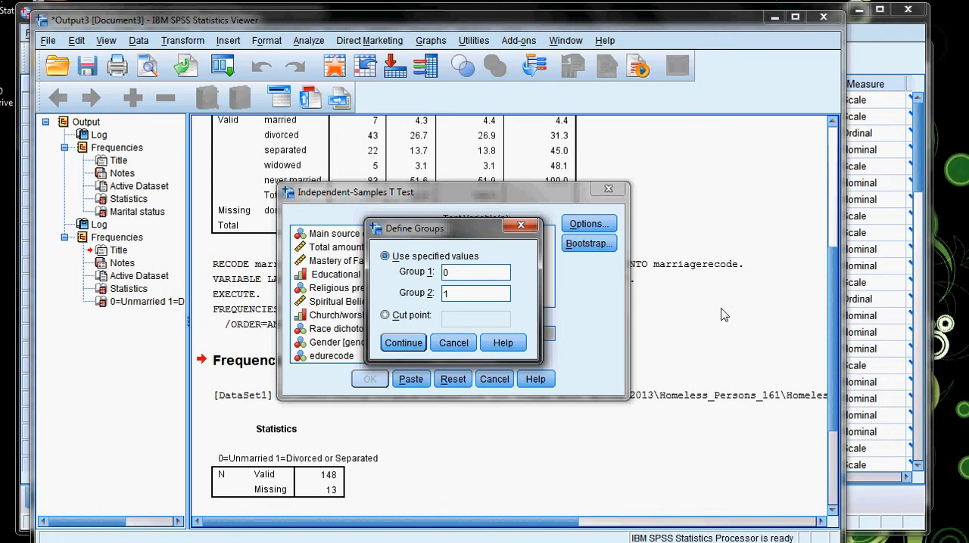
pyautogui.click(401, 343)
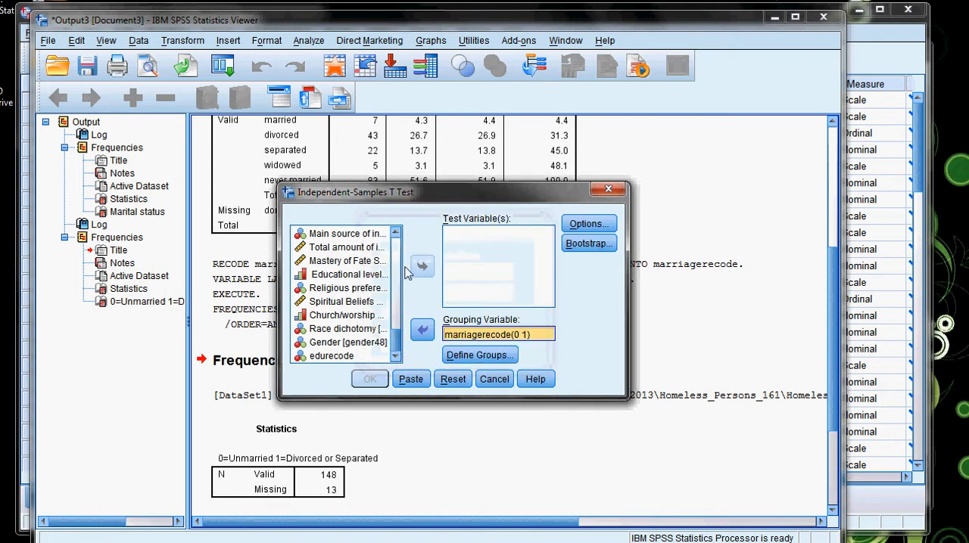
# Assign the CESD (depression) Scale [cesd36] as the test variable and run the t test.
pyautogui.click(325, 322)
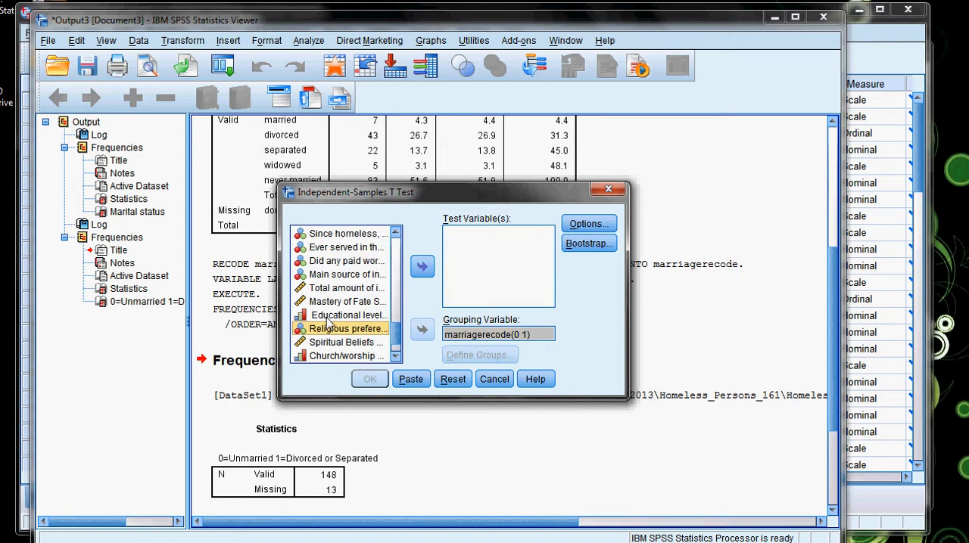
pyautogui.scroll(-1, 333, 321)
pyautogui.scroll(2, 348, 319)
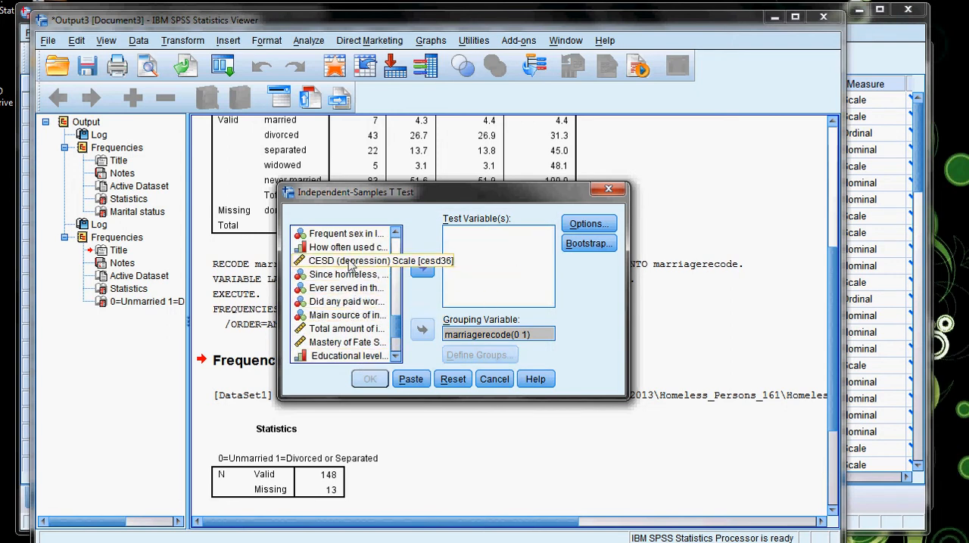
pyautogui.click(350, 262)
pyautogui.click(422, 269)
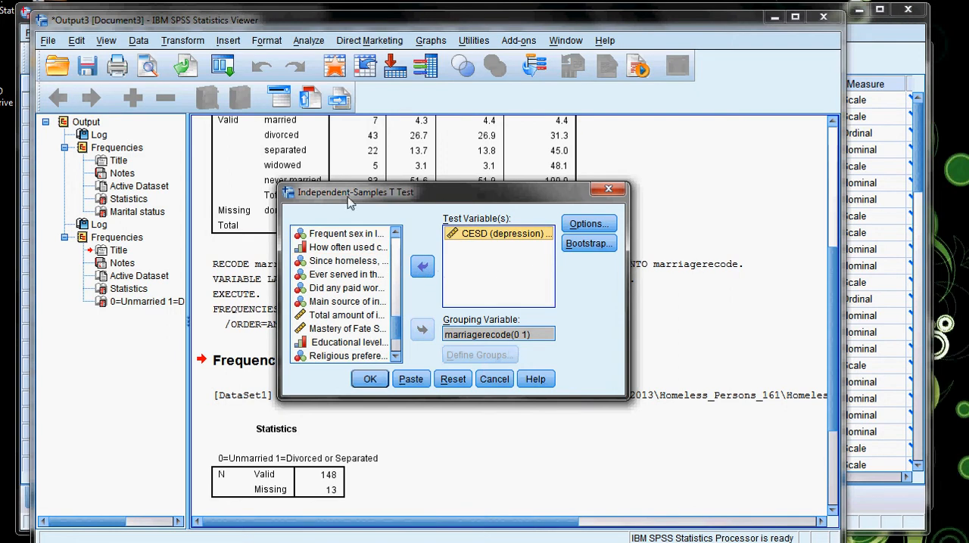
pyautogui.click(369, 380)
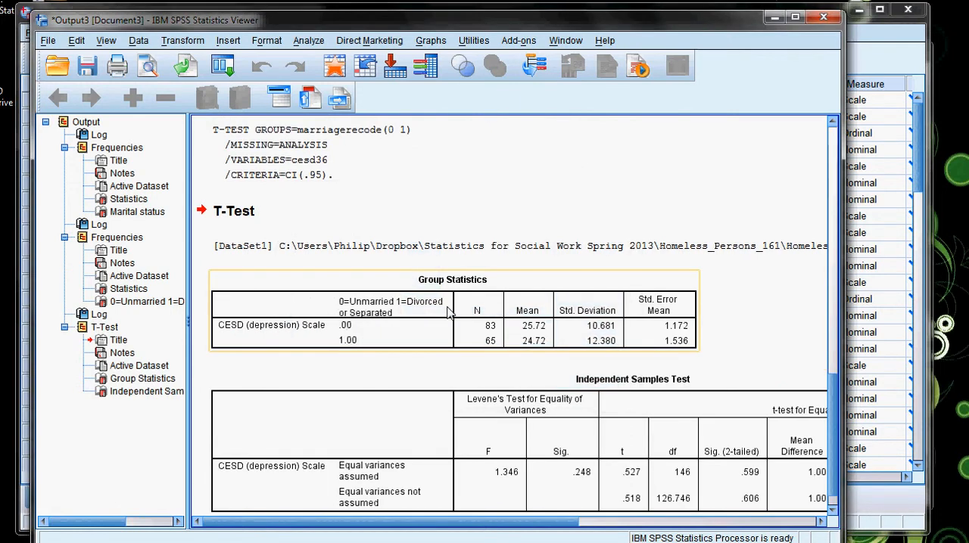
# Widen and reposition the output viewer, and examine the Group Statistics and Independent Samples Test tables for depression by marriage group.
pyautogui.click(352, 289)
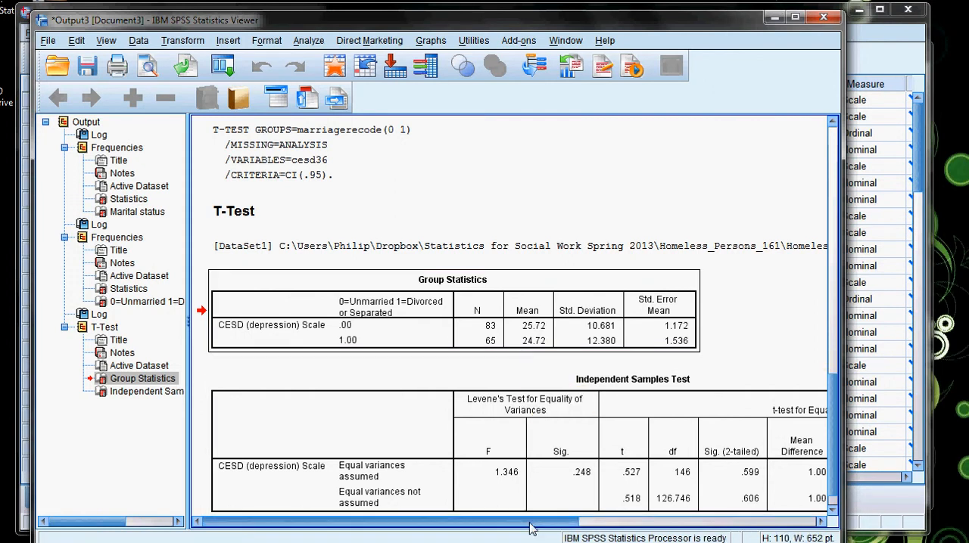
pyautogui.moveTo(530, 522)
pyautogui.mouseDown()
pyautogui.moveTo(541, 529)
pyautogui.moveTo(523, 529)
pyautogui.moveTo(547, 533)
pyautogui.moveTo(521, 534)
pyautogui.mouseUp()
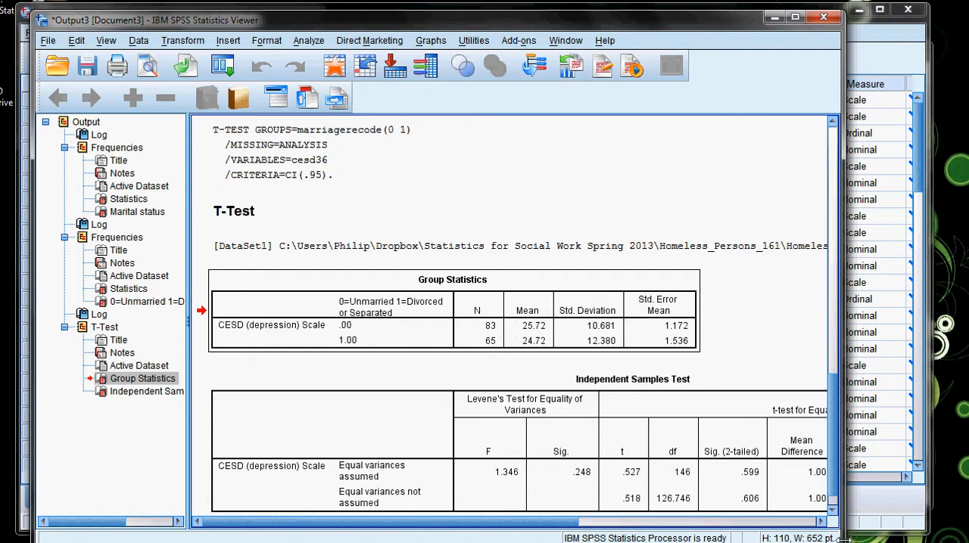
pyautogui.moveTo(846, 539); pyautogui.dragTo(933, 539)
pyautogui.scroll(-1, 685, 514)
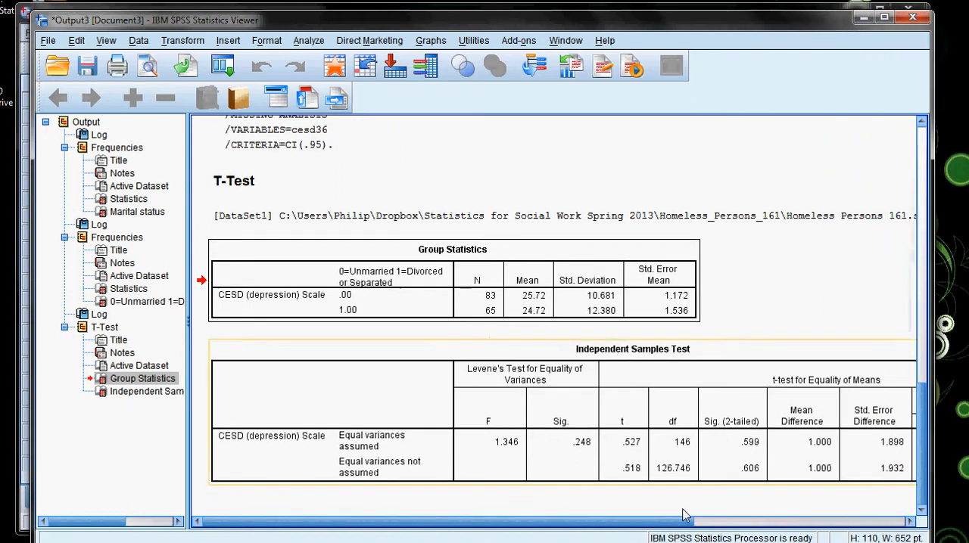
pyautogui.moveTo(550, 525)
pyautogui.mouseDown()
pyautogui.moveTo(583, 525)
pyautogui.moveTo(538, 533)
pyautogui.mouseUp()
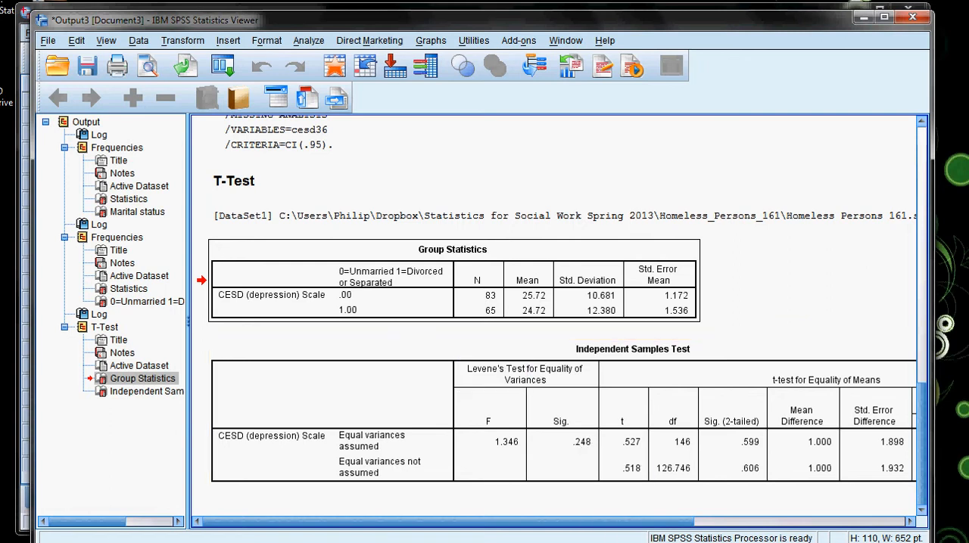
pyautogui.moveTo(608, 522); pyautogui.dragTo(700, 528)
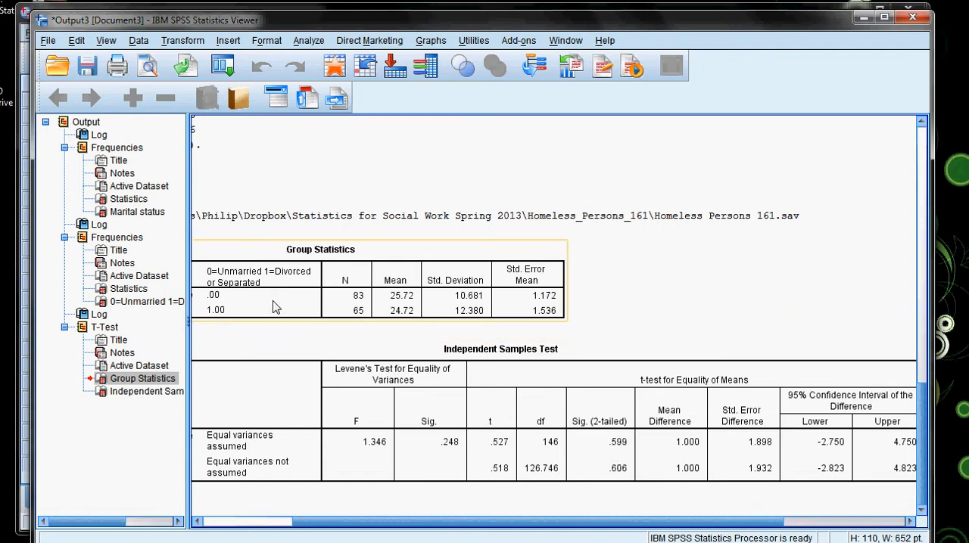
pyautogui.moveTo(380, 526); pyautogui.dragTo(329, 525)
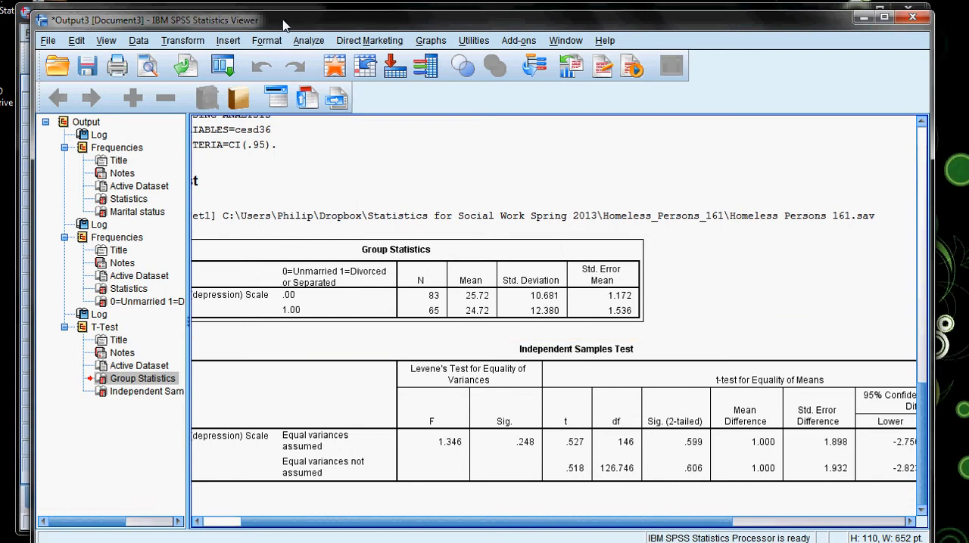
pyautogui.moveTo(286, 26); pyautogui.dragTo(281, 16)
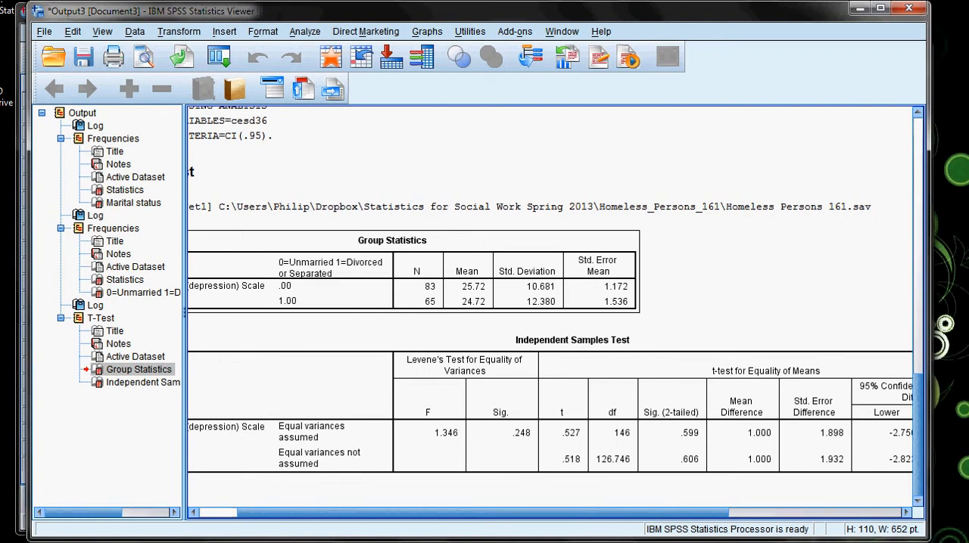
# Switch to the Recode and ANOVA notes in LibreOffice Writer and read Hypothesis Two with its planned test and education recodes.
pyautogui.click(32, 541)
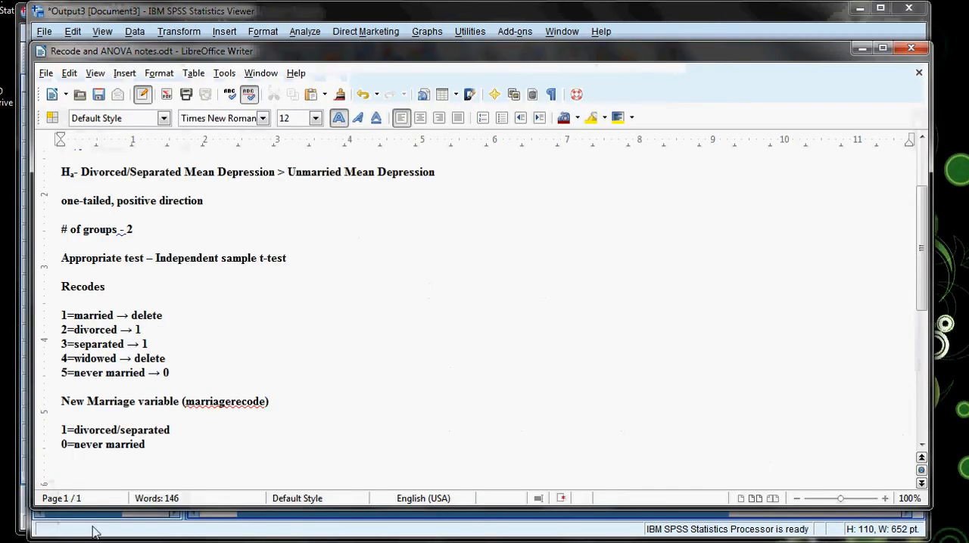
pyautogui.scroll(-3, 290, 383)
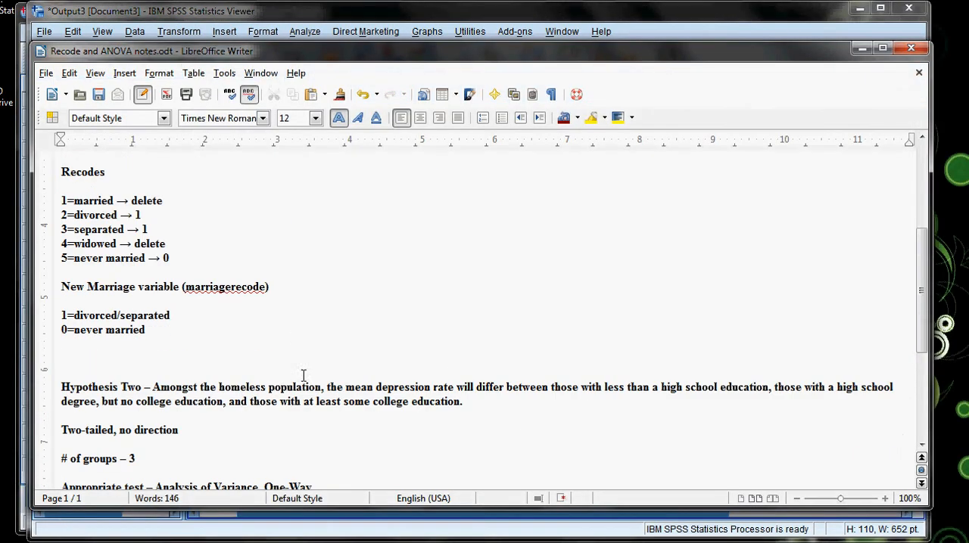
pyautogui.scroll(-1, 299, 382)
pyautogui.scroll(-1, 280, 378)
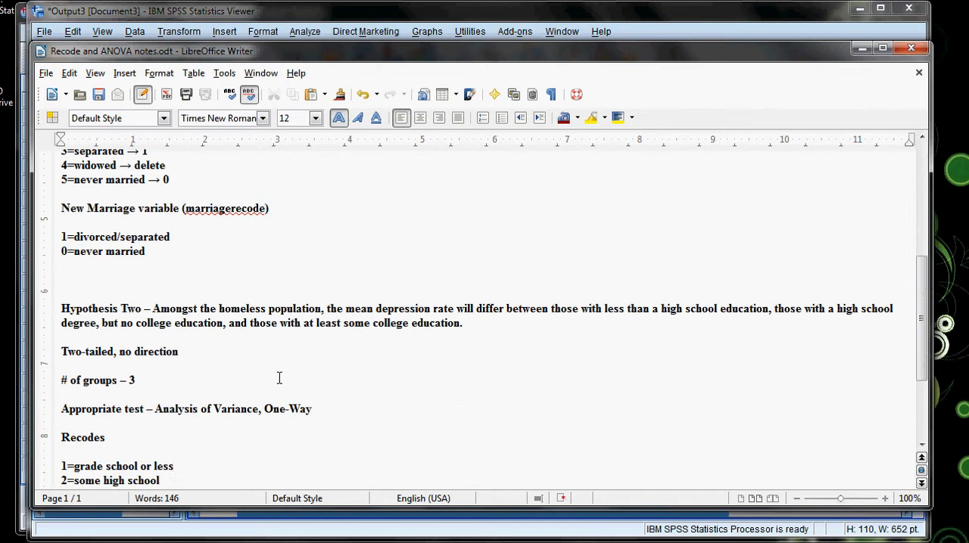
pyautogui.scroll(-2, 279, 377)
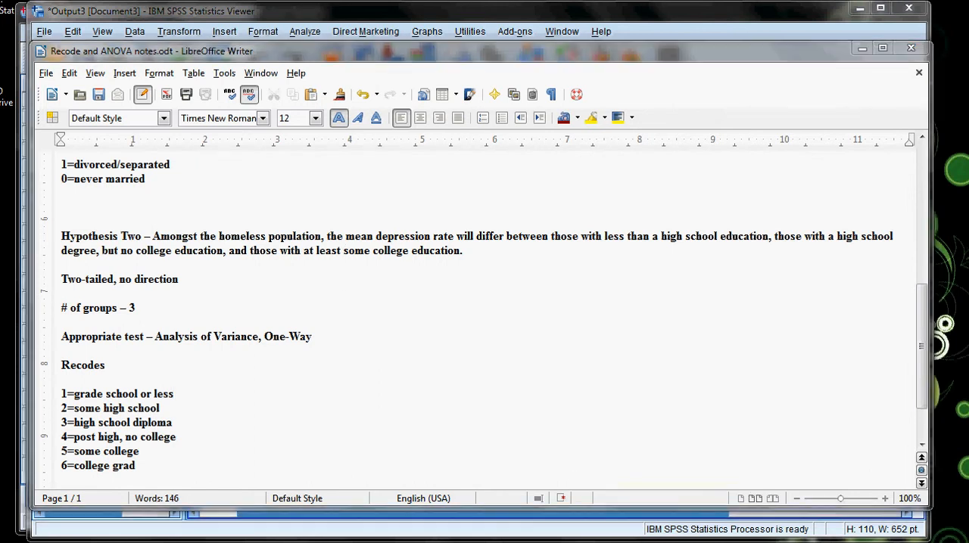
# Switch to the SPSS Data Editor and run Frequencies for Educational level [educ43] with a frequency table and no extra statistics.
pyautogui.moveTo(160, 540)
pyautogui.click(72, 522)
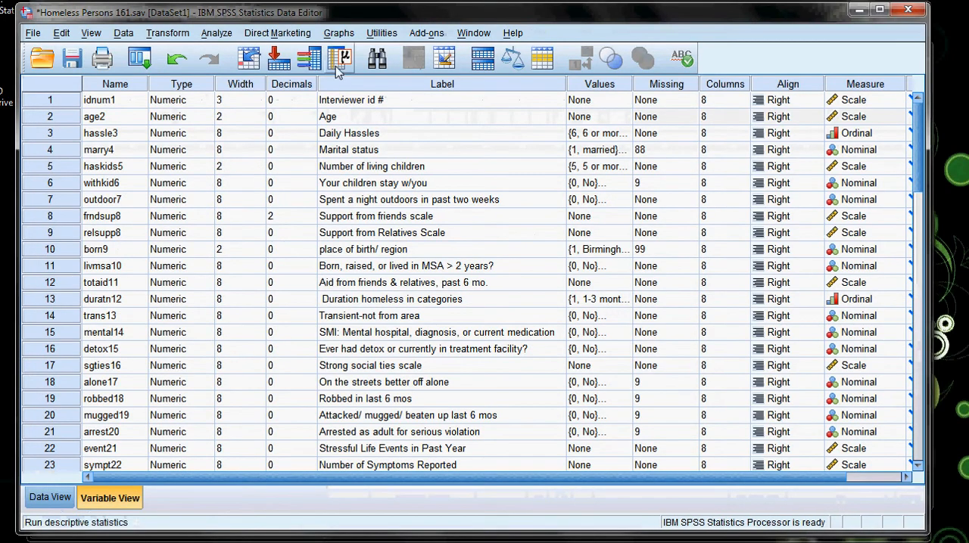
pyautogui.click(216, 33)
pyautogui.moveTo(255, 71)
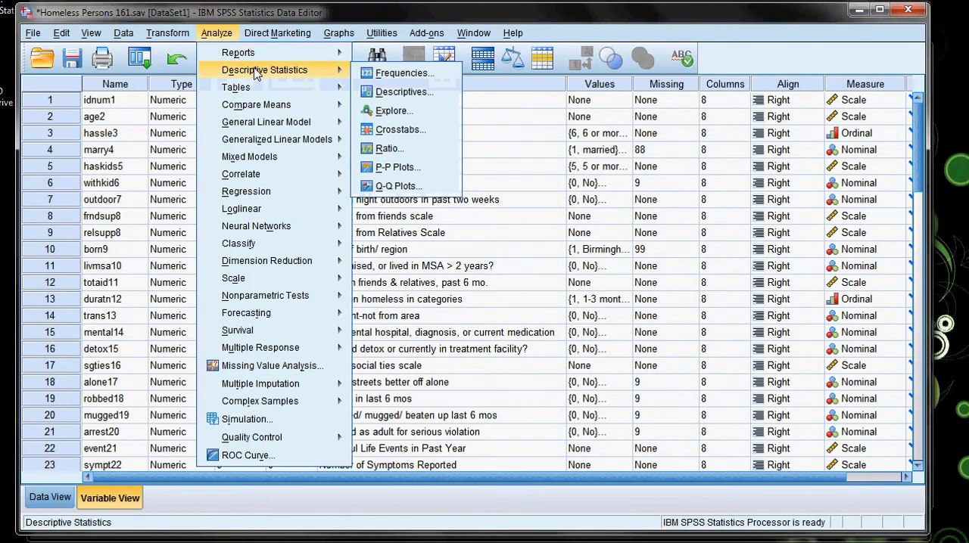
pyautogui.click(397, 73)
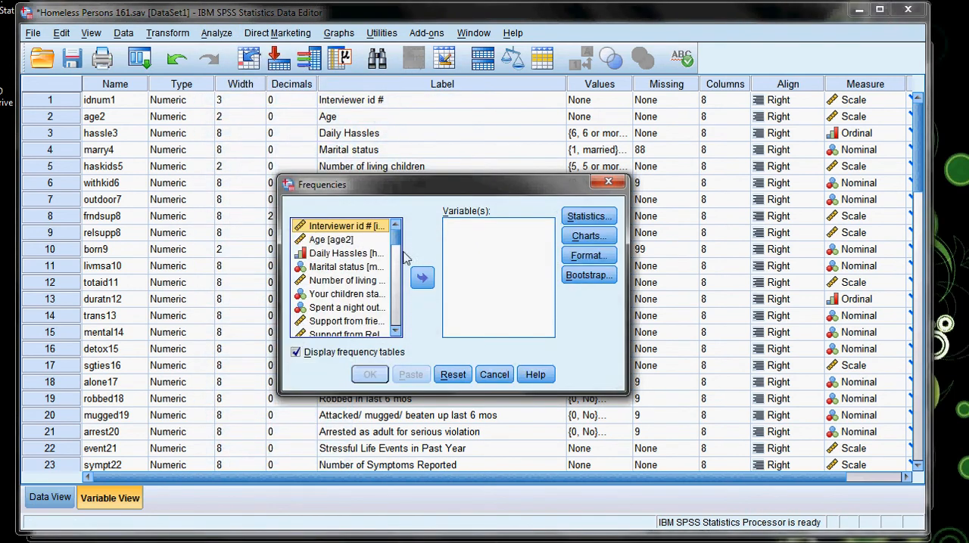
pyautogui.scroll(-6, 356, 307)
pyautogui.scroll(-5, 362, 316)
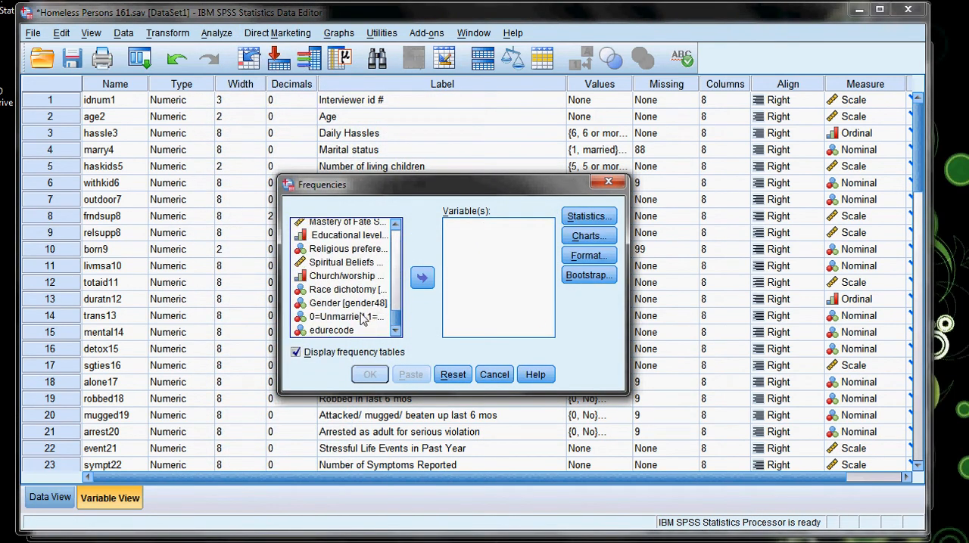
pyautogui.click(353, 235)
pyautogui.click(422, 279)
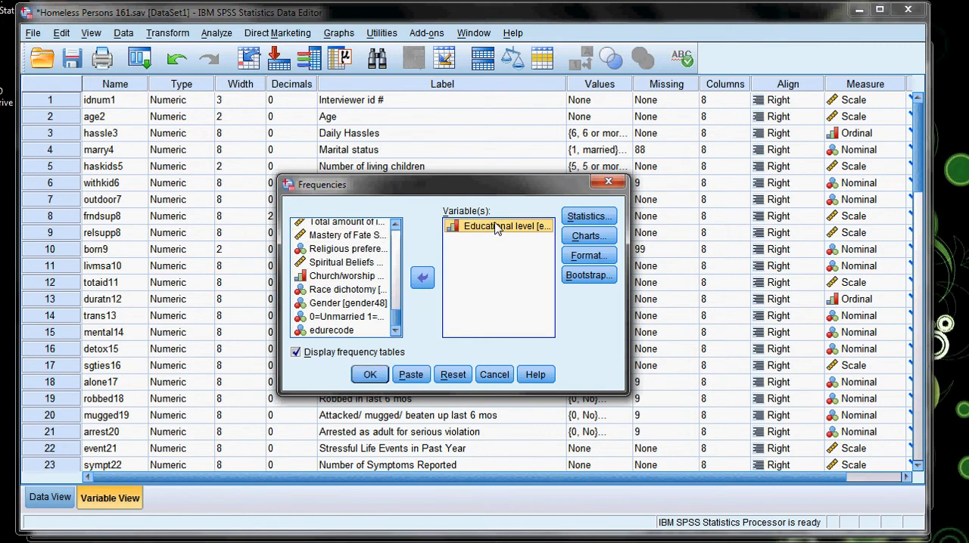
pyautogui.click(589, 216)
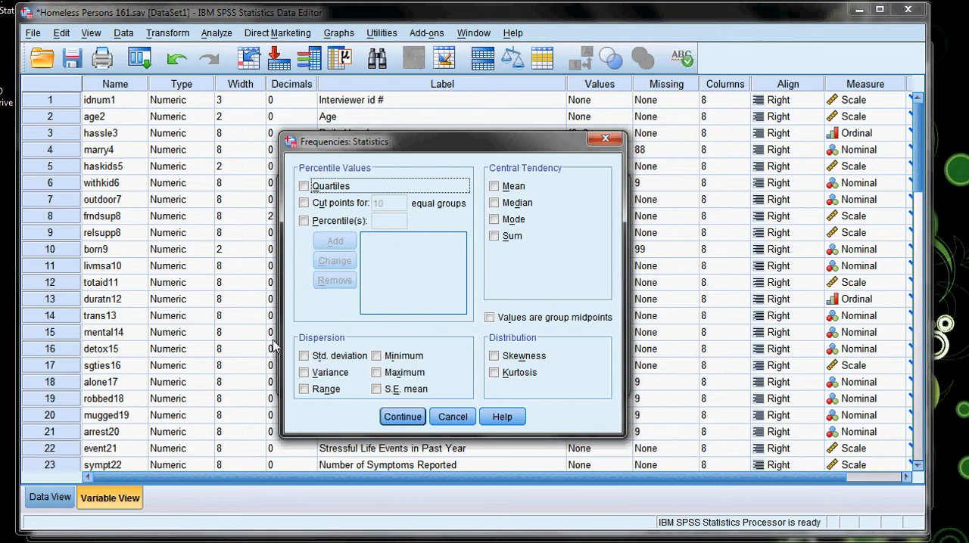
pyautogui.click(399, 416)
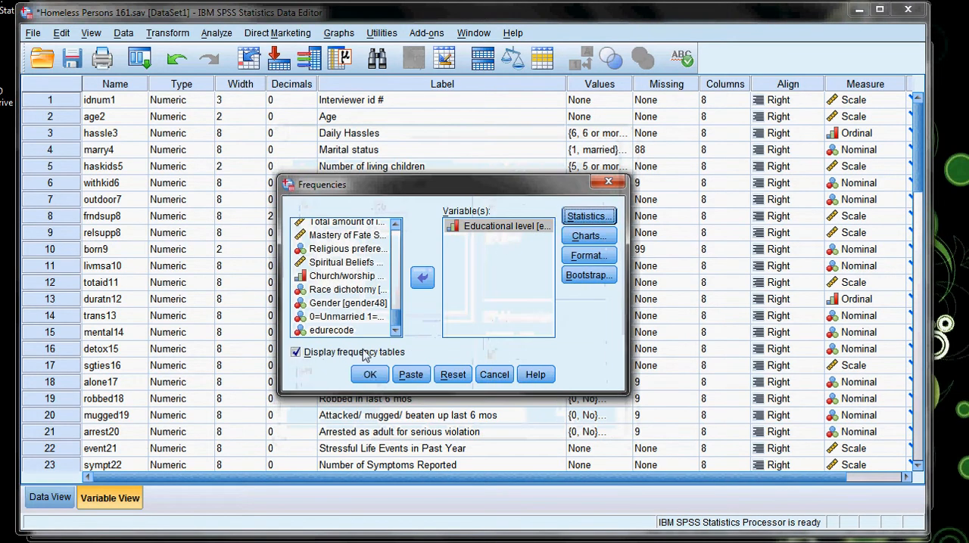
pyautogui.click(369, 374)
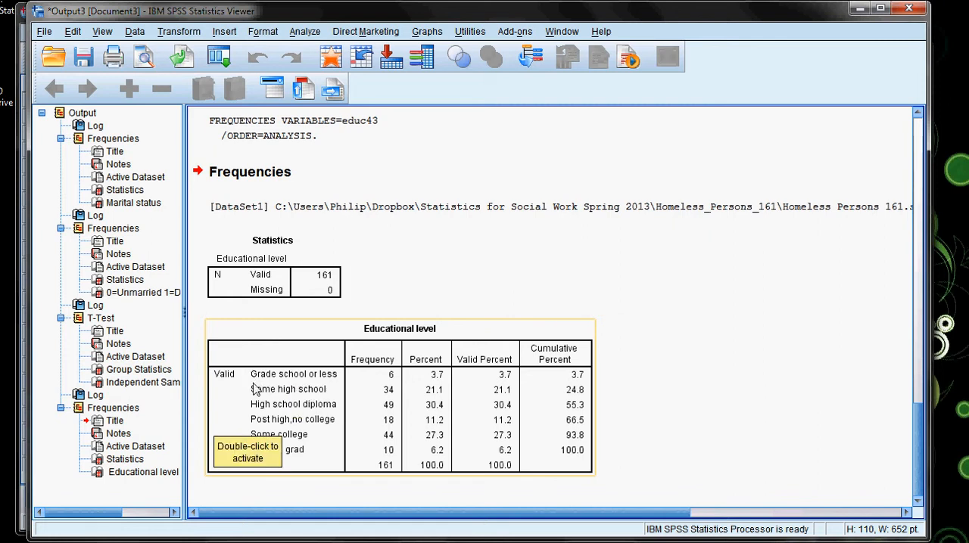
# Switch to the Writer notes and mark grade school or less and some high school as recoded to 1.
pyautogui.hotkey('alt', 'Tab')
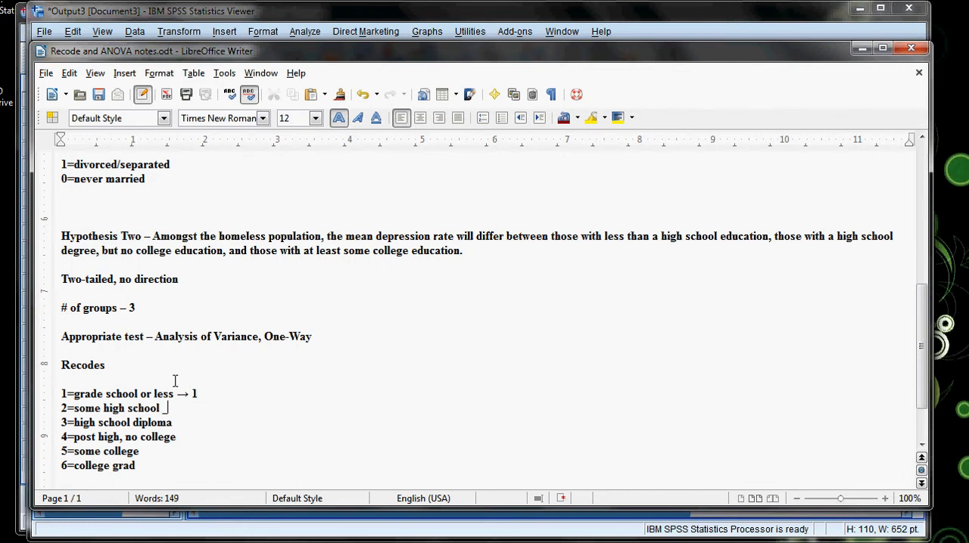
pyautogui.write('> 1')
pyautogui.press('Down')
# Check the Educational level frequencies in the output viewer, and mark high school diploma and post high, no college as → 2 in the notes.
pyautogui.moveTo(157, 542)
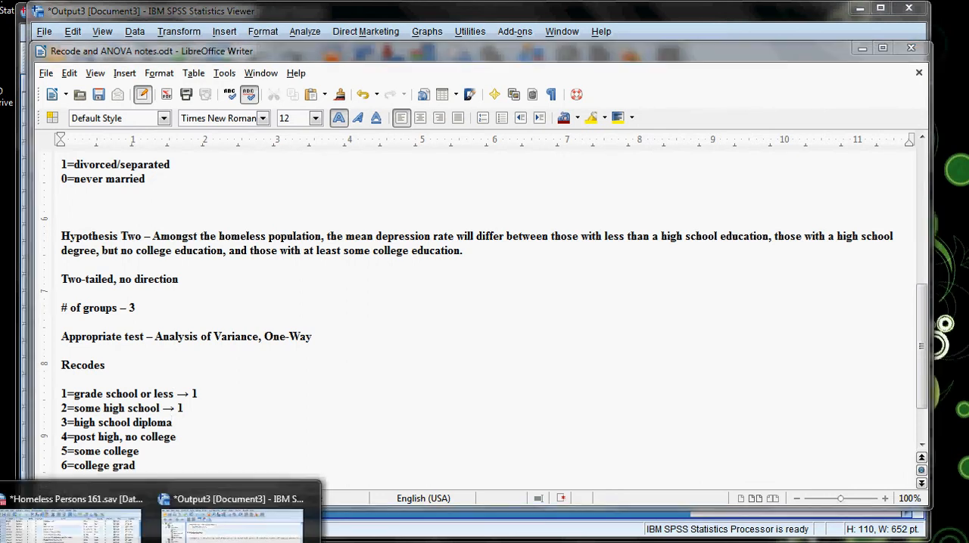
pyautogui.click(233, 523)
pyautogui.click(480, 443)
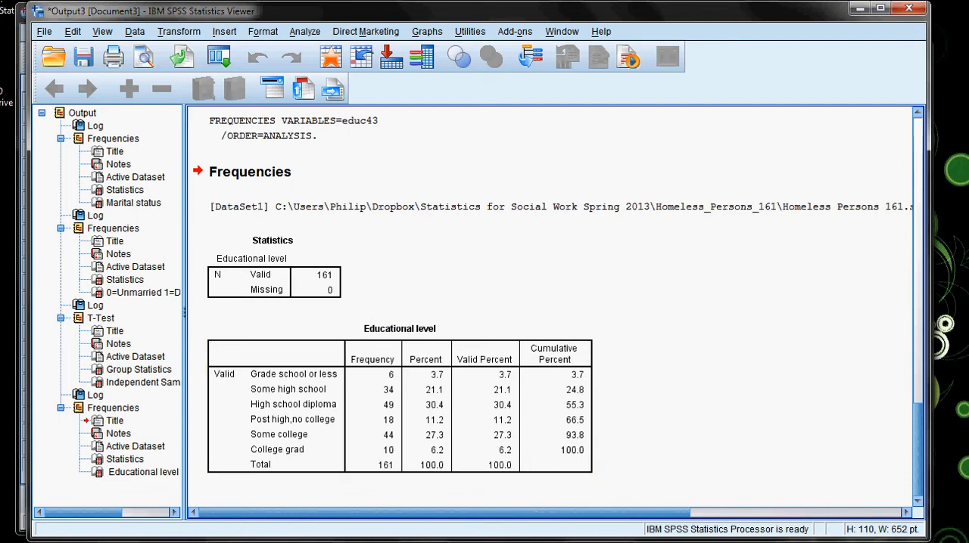
pyautogui.click(226, 542)
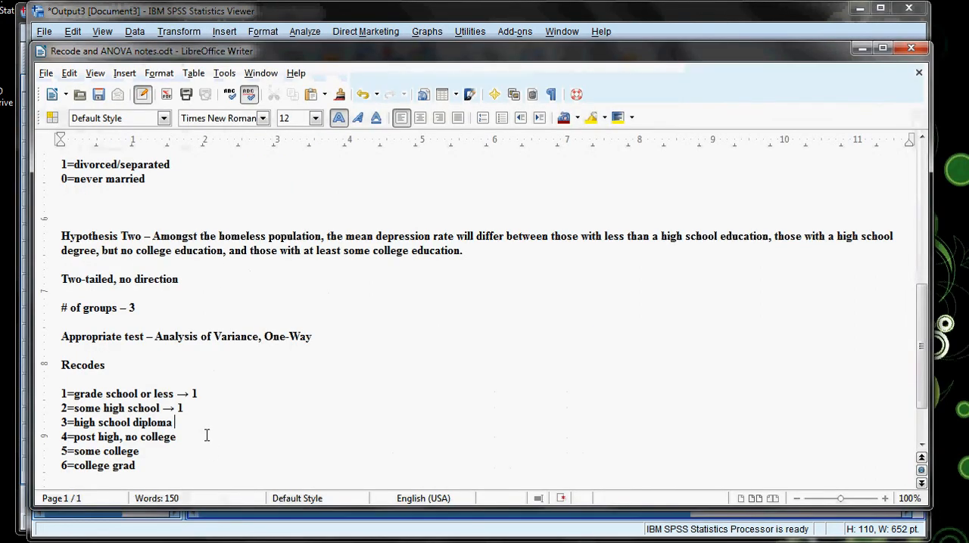
pyautogui.write('-')
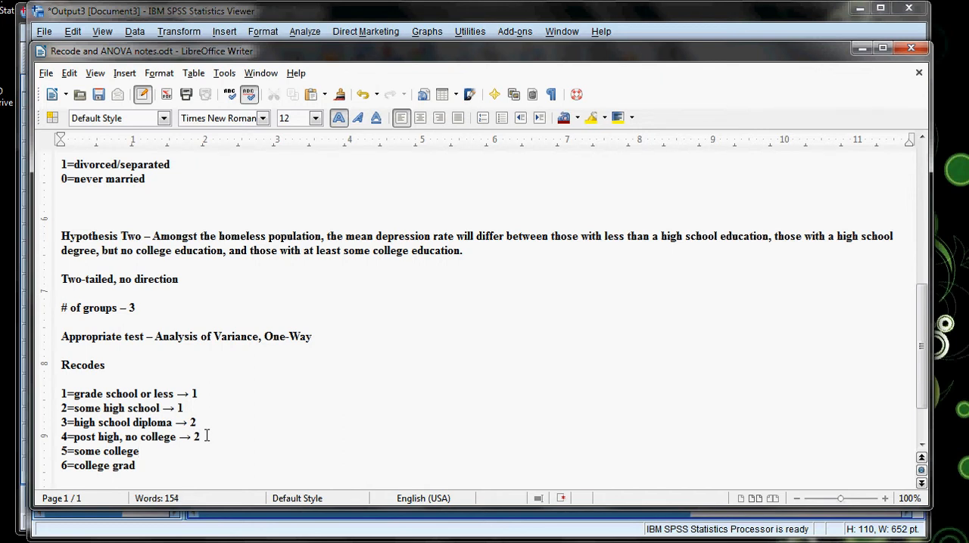
# Recheck the education frequencies, mark some college and college grad as → 3 in the notes, and add a blank line below.
pyautogui.hotkey('alt', 'Tab')
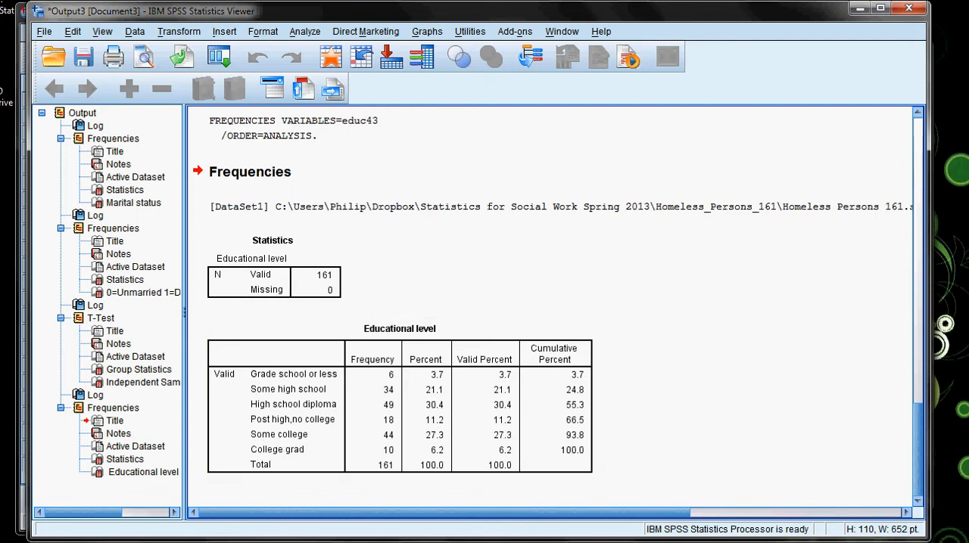
pyautogui.hotkey('alt', 'Tab')
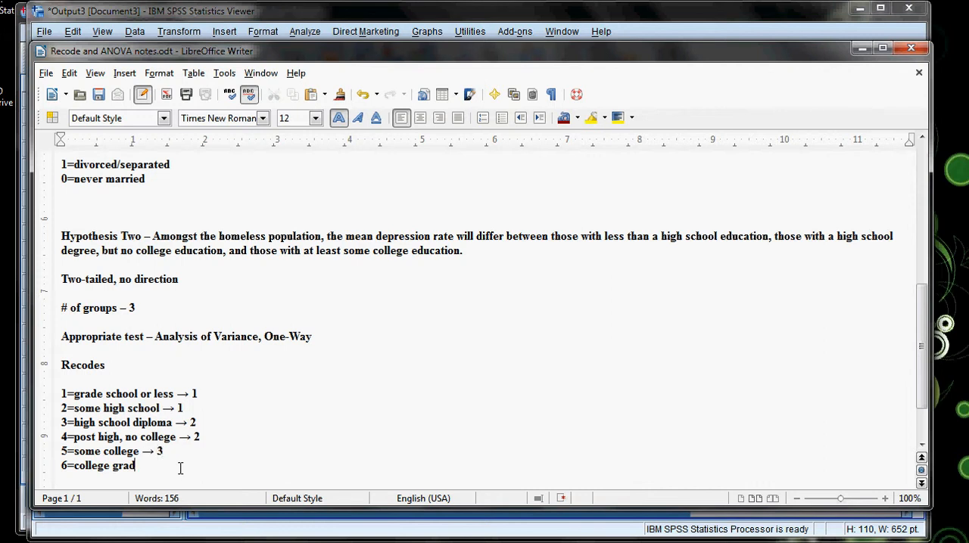
pyautogui.write('> ')
pyautogui.write('3')
pyautogui.press('Return')
pyautogui.press('Return')
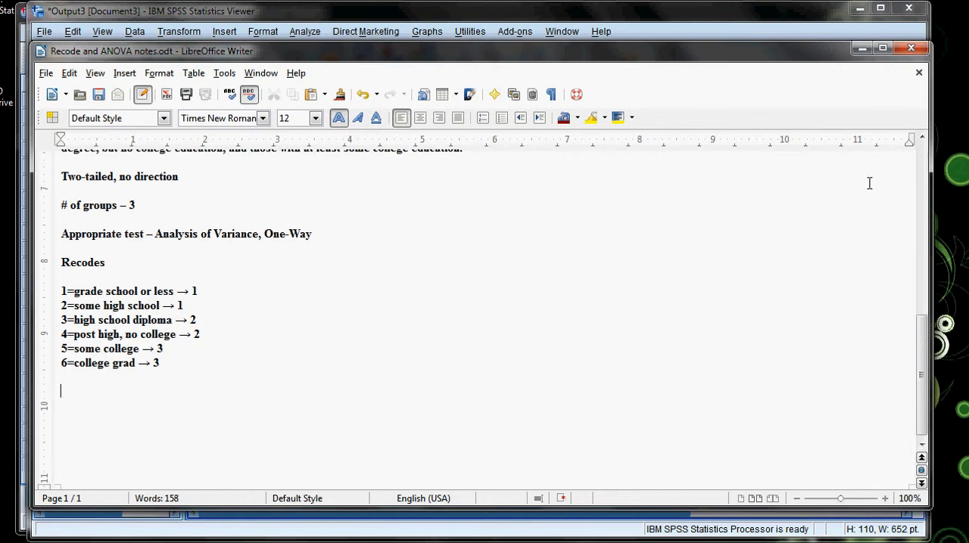
# Below the education recodes, add the heading "New Education Variable (edurecode)" and start a new line.
pyautogui.scroll(2, 515, 316)
pyautogui.scroll(2, 489, 317)
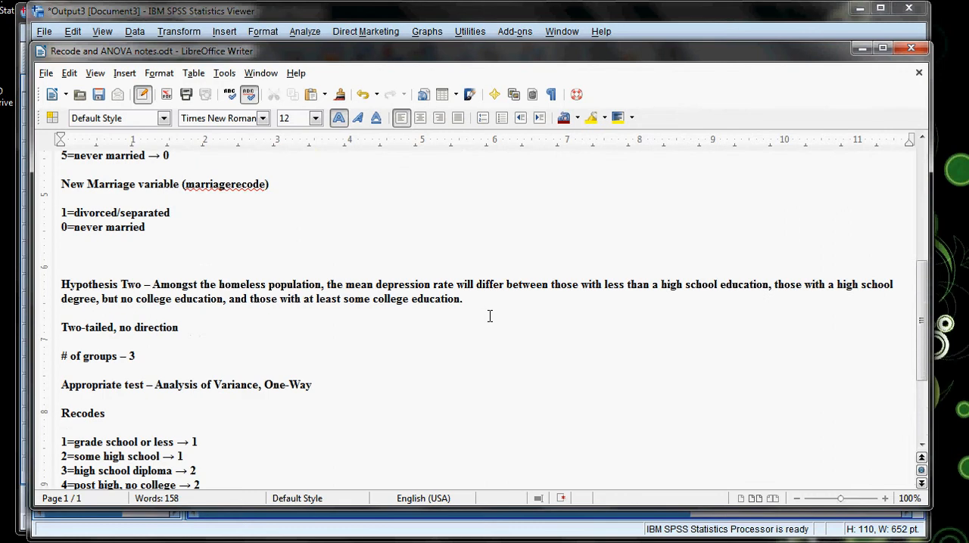
pyautogui.scroll(-2, 307, 345)
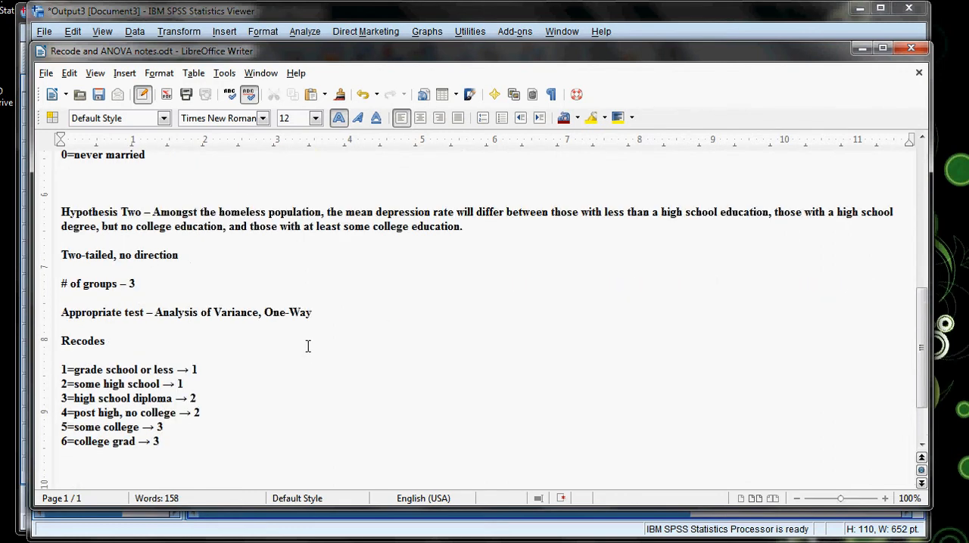
pyautogui.write('New Educatio')
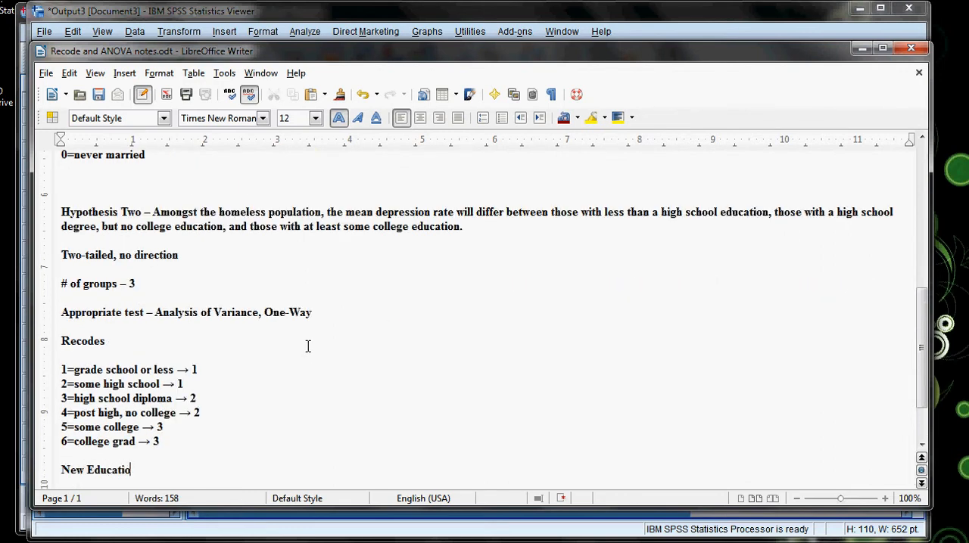
pyautogui.write('n Variable (edurecode')
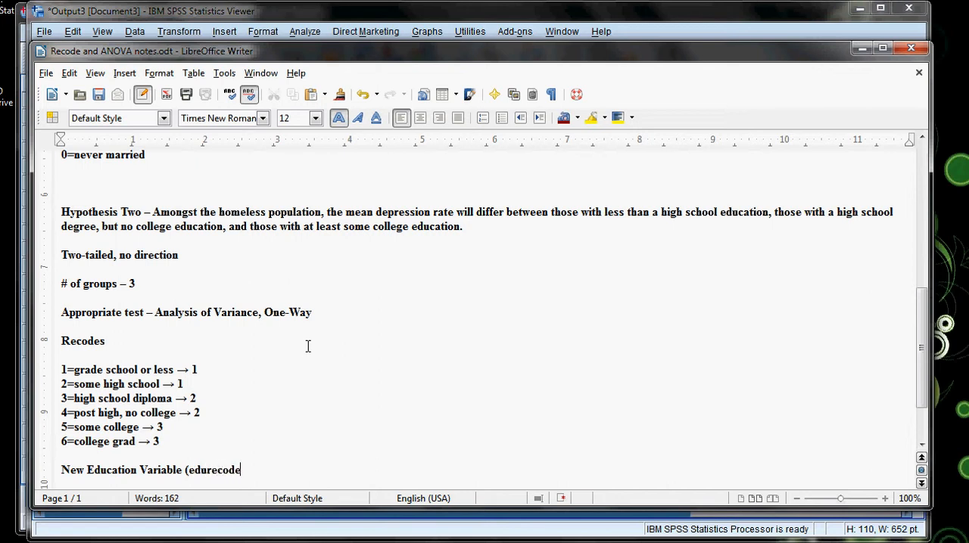
pyautogui.write(')')
pyautogui.press('Return')
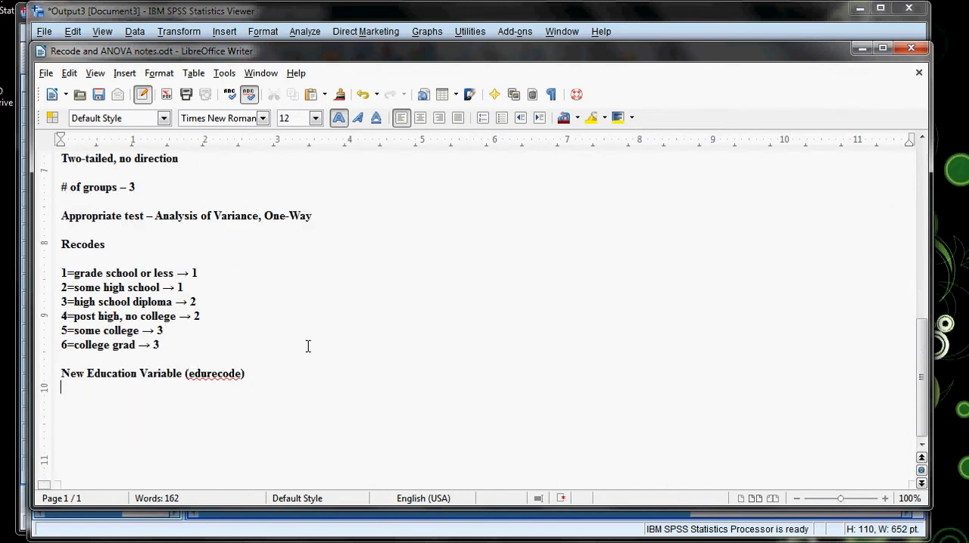
# Under the New Education Variable (edurecode) heading, add the line "1 = less than high school".
pyautogui.write('1 = less than high sc')
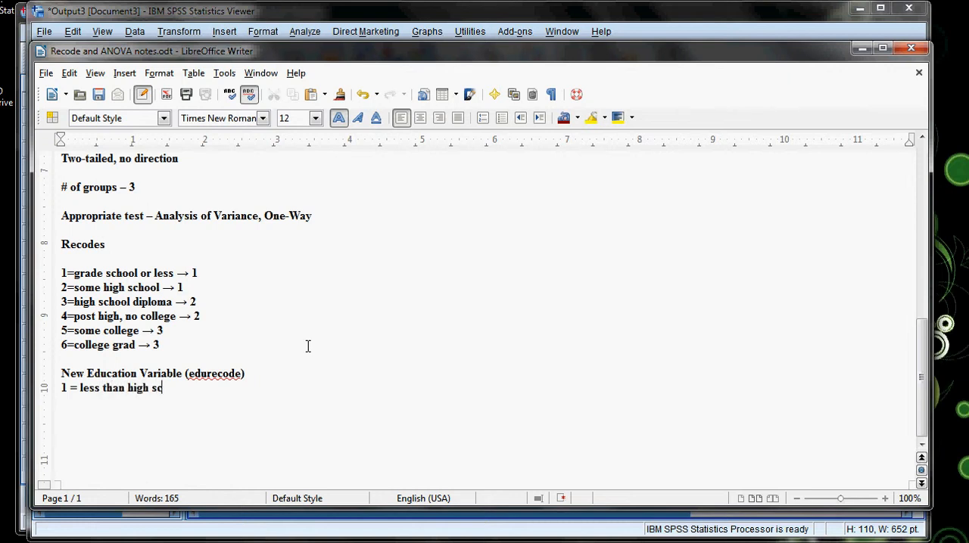
pyautogui.write('hool')
pyautogui.press('Return')
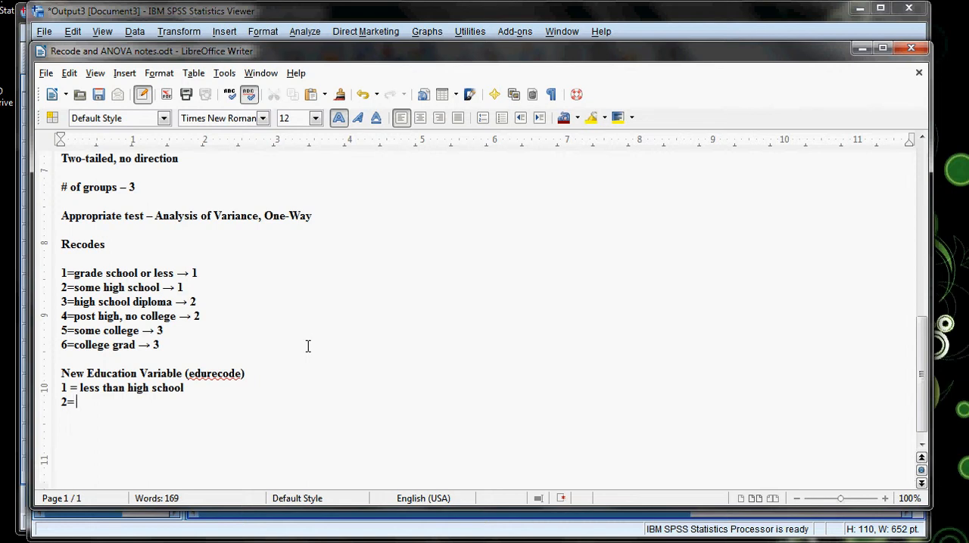
# Add the category lines "2= high school, no college" and "3= At least some college" to the edurecode notes.
pyautogui.write('2= high school, no co')
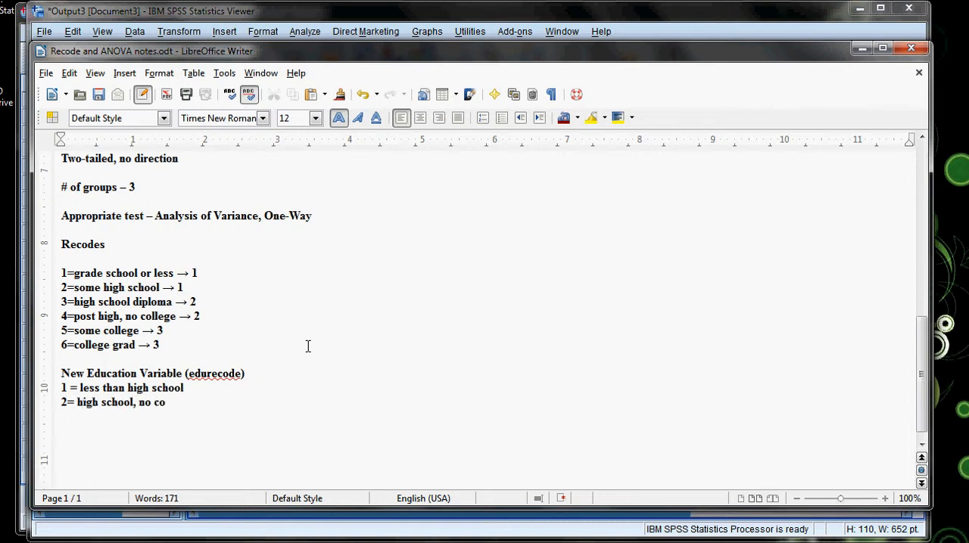
pyautogui.write('llege')
pyautogui.press('Return')
pyautogui.write('3= At leas')
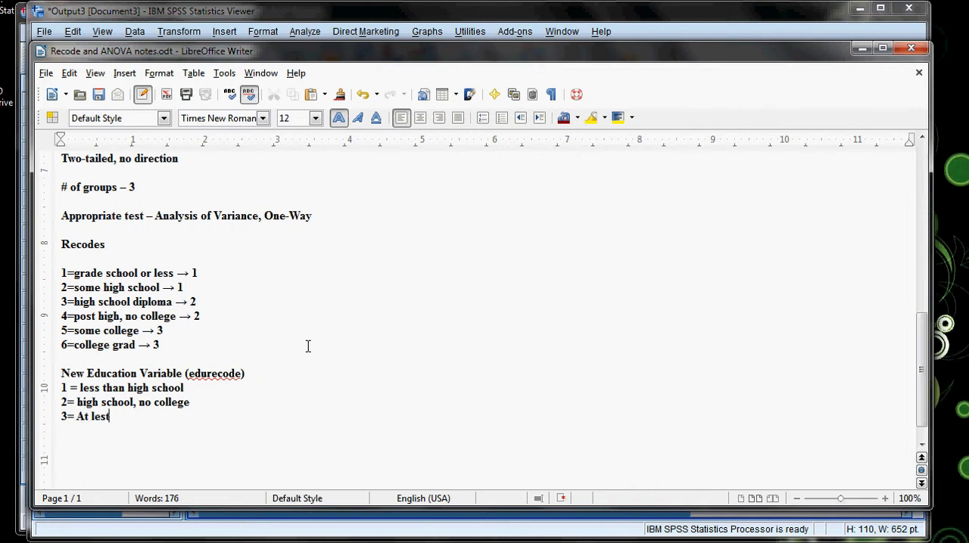
pyautogui.write('t some college')
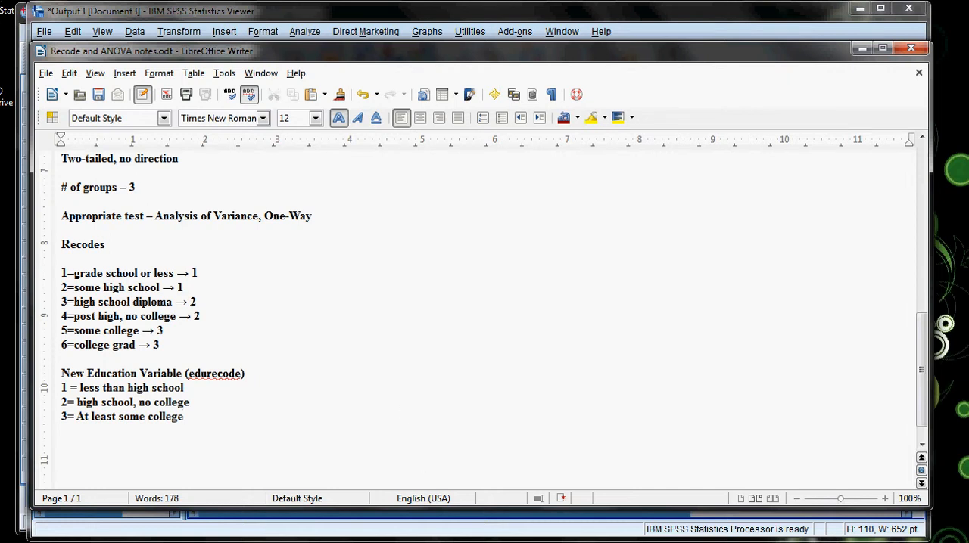
# Switch to the SPSS Data Editor, start Recode into Different Variables and reset the previous marriage recode settings.
pyautogui.click(153, 542)
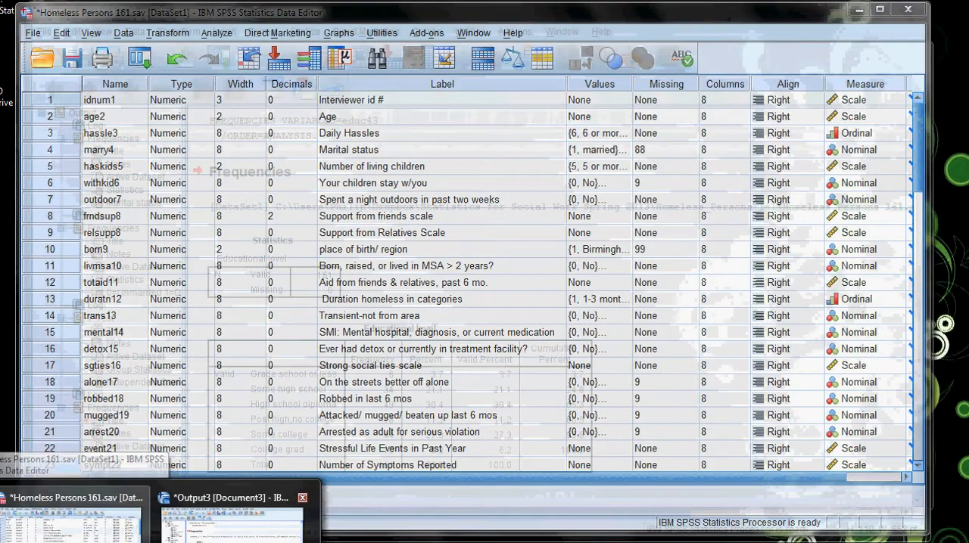
pyautogui.click(72, 522)
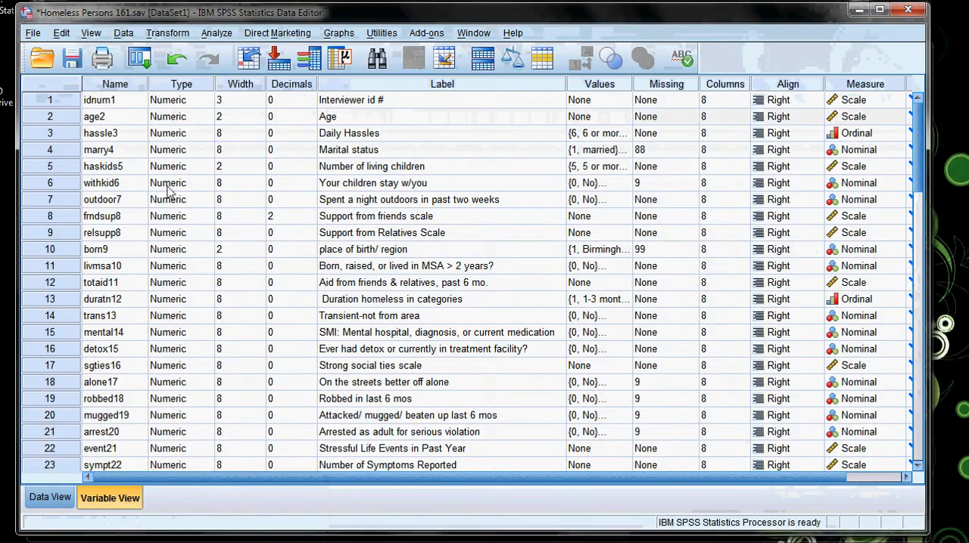
pyautogui.click(155, 34)
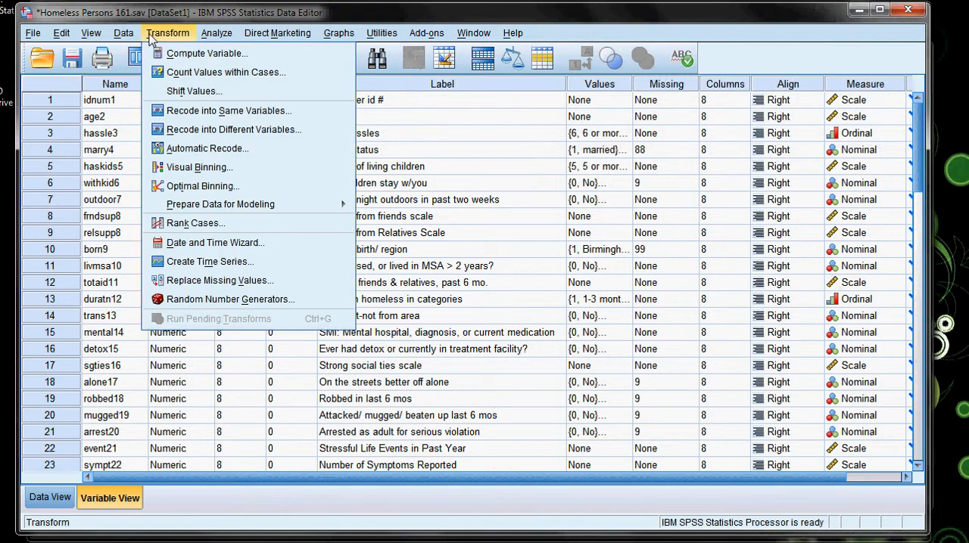
pyautogui.click(194, 130)
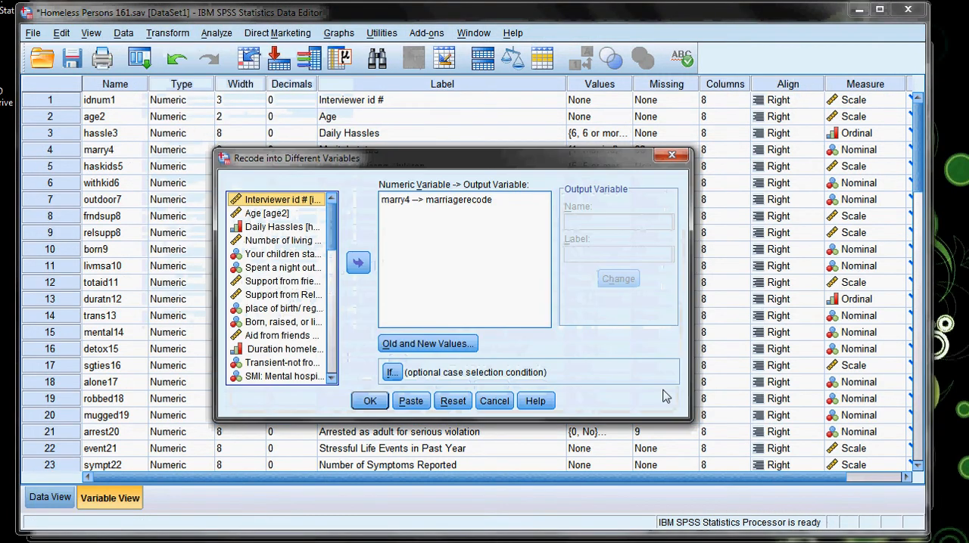
pyautogui.click(451, 405)
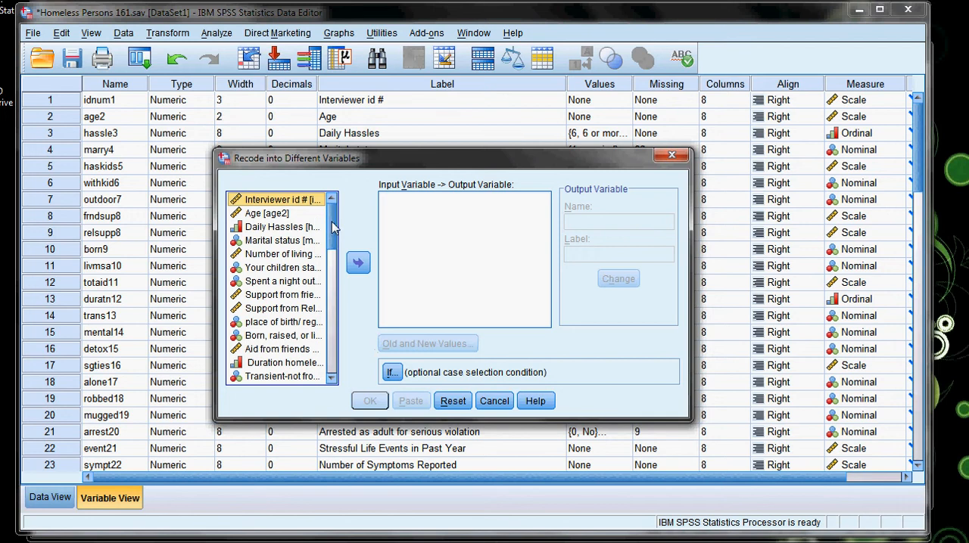
# Choose Educational level (educ43) as the variable to recode and enter edurecode as the output variable name.
pyautogui.moveTo(333, 227); pyautogui.dragTo(339, 401)
pyautogui.click(294, 284)
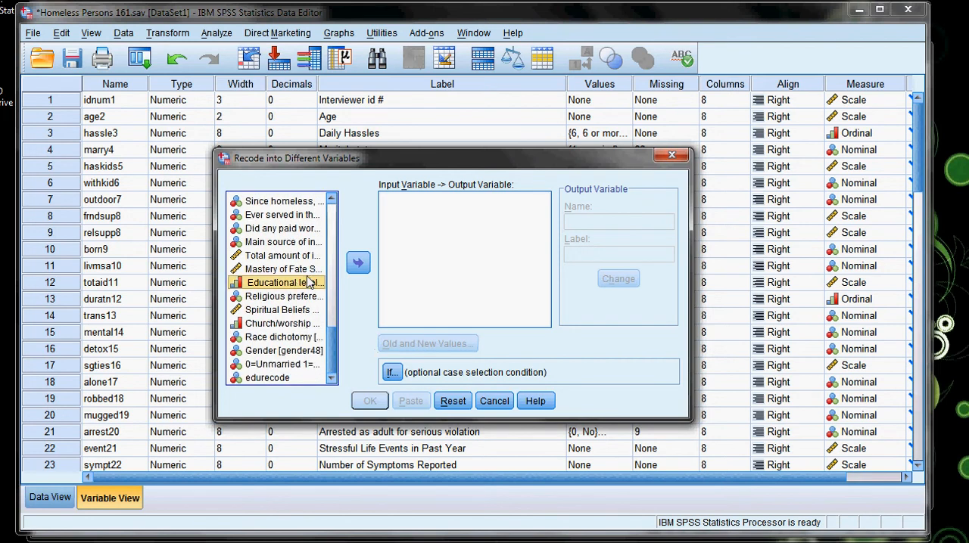
pyautogui.click(360, 264)
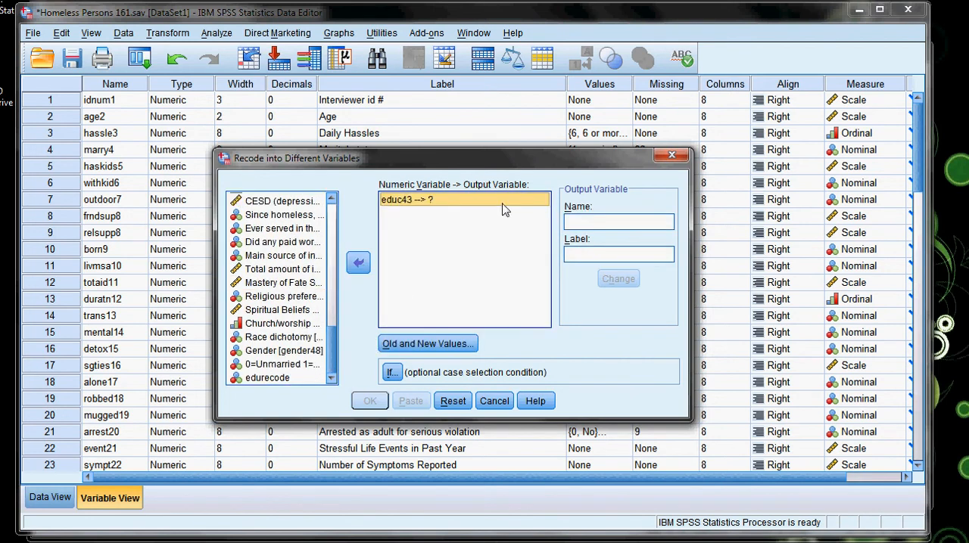
pyautogui.click(575, 222)
pyautogui.write('edurecode')
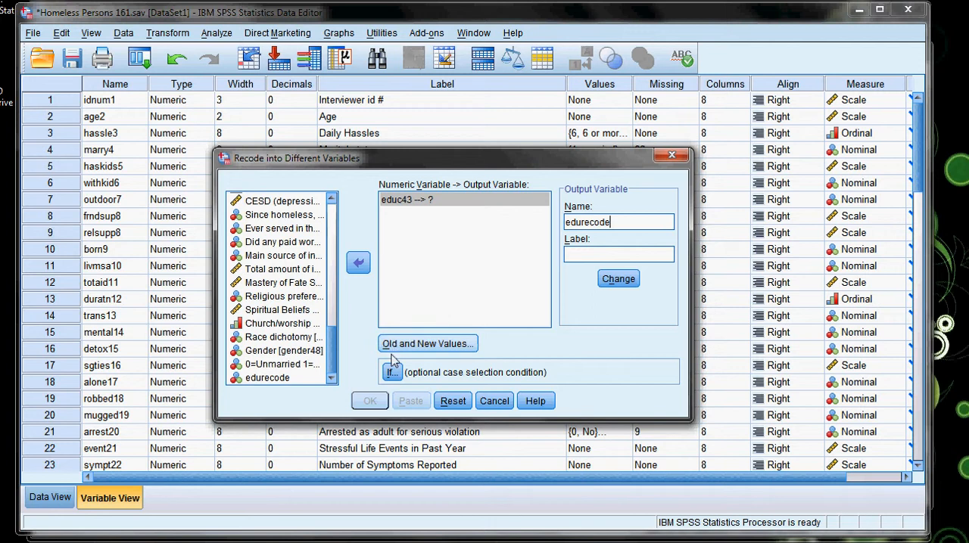
# In the old and new values, add the recode of old value 1 to new value 1.
pyautogui.click(427, 344)
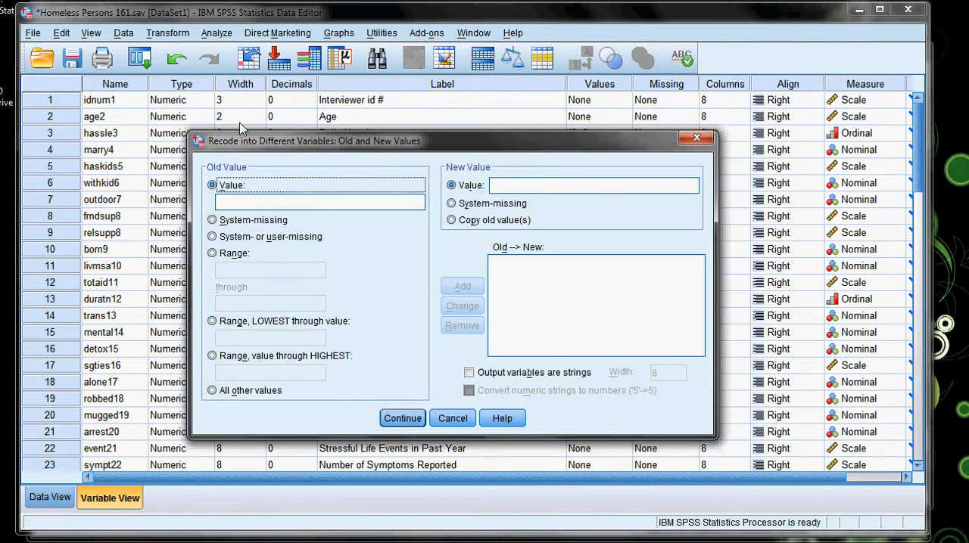
pyautogui.click(227, 202)
pyautogui.write('1')
pyautogui.click(610, 192)
pyautogui.write('1')
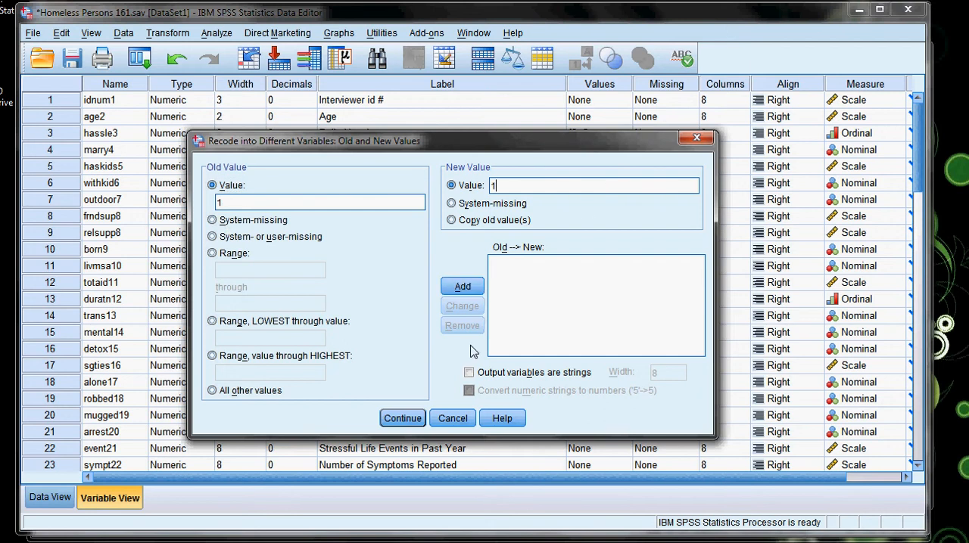
pyautogui.click(402, 418)
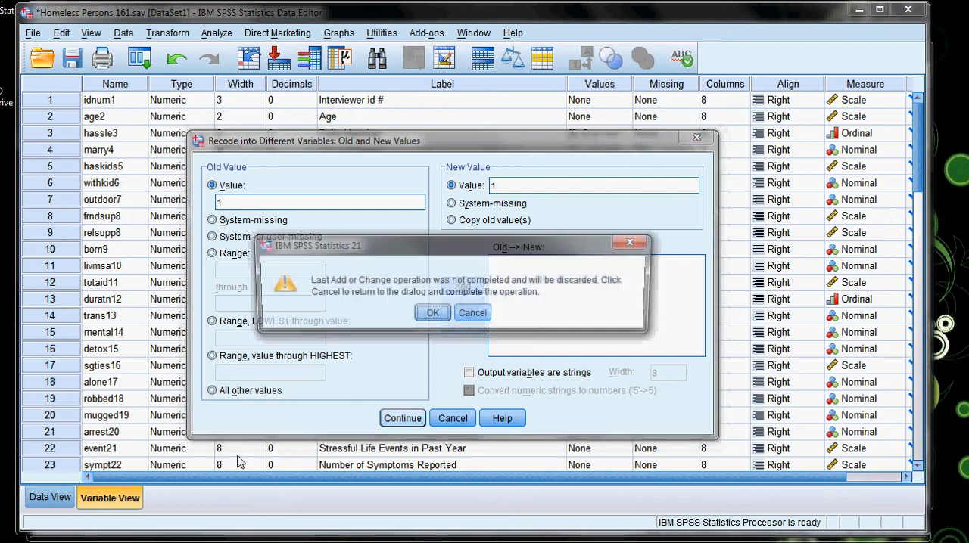
pyautogui.click(473, 313)
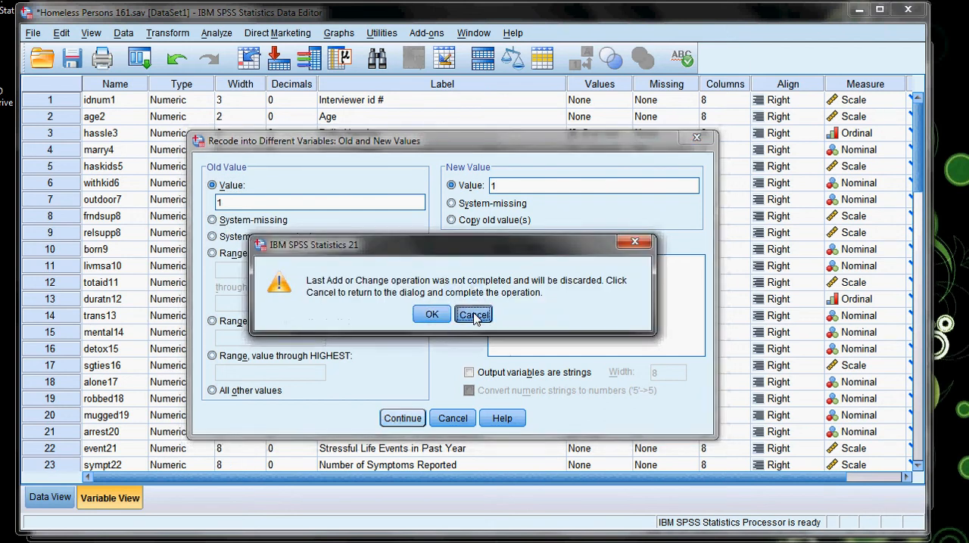
pyautogui.click(463, 287)
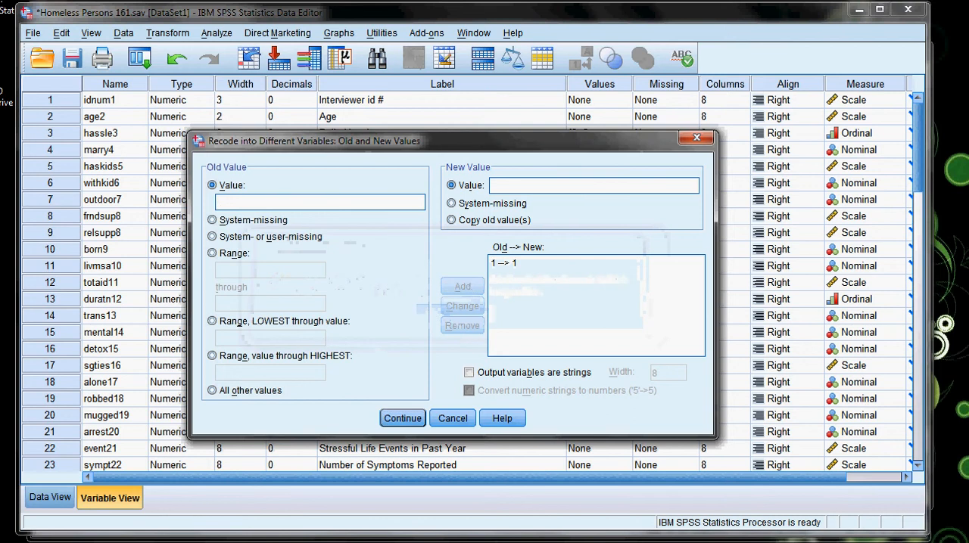
# Check the recode plan in the Writer notes, and add the SPSS recode of old value 2 to new value 1.
pyautogui.click(76, 542)
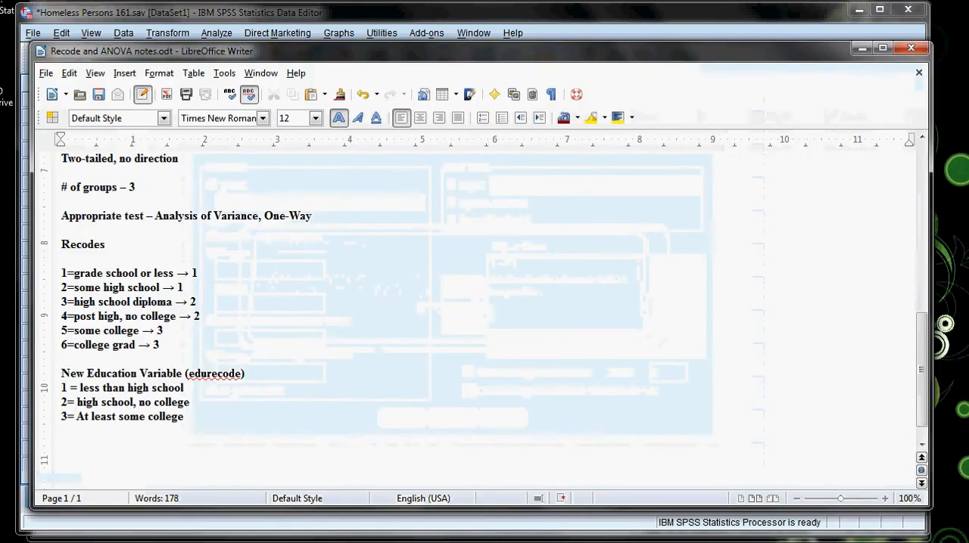
pyautogui.click(153, 542)
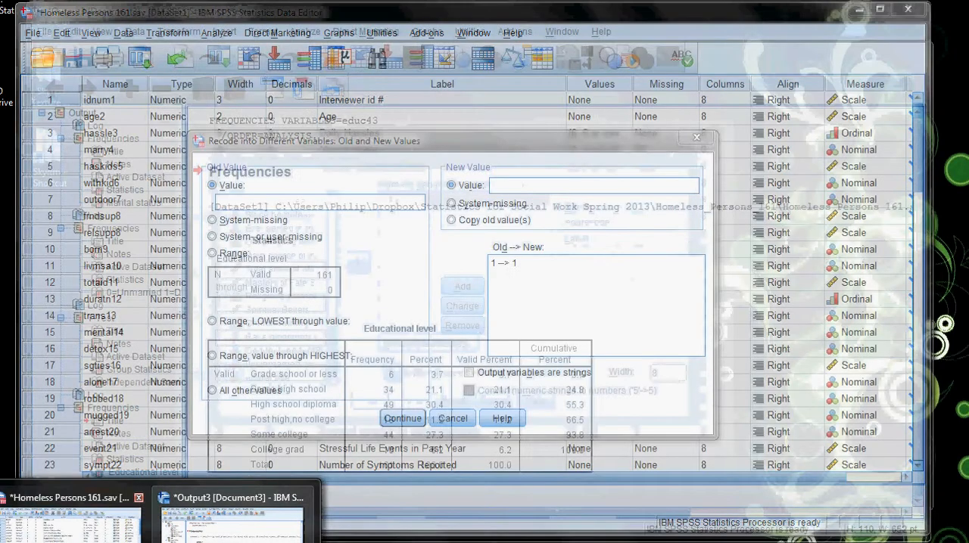
pyautogui.click(91, 525)
pyautogui.click(247, 203)
pyautogui.write('2')
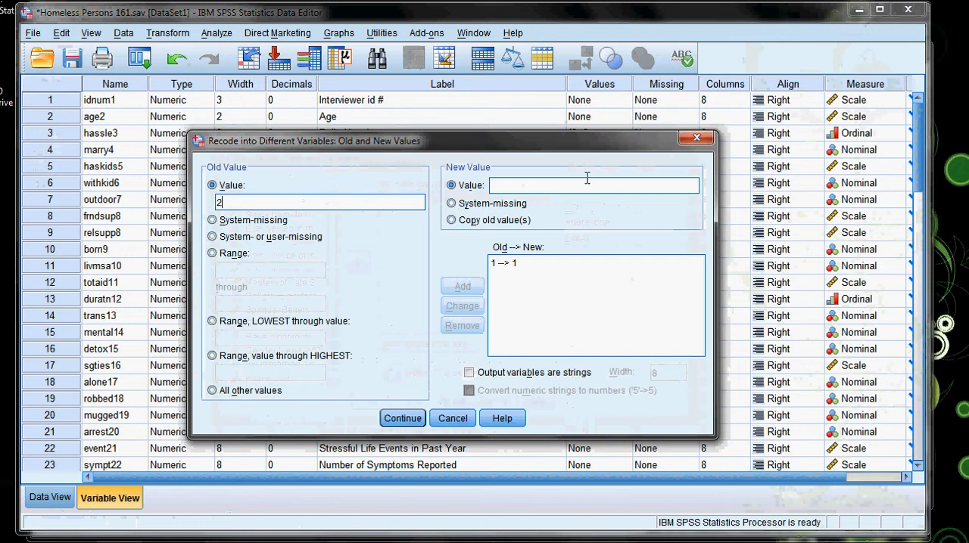
pyautogui.click(575, 185)
pyautogui.write('1')
pyautogui.click(448, 284)
# Recheck the recode plan in the Writer notes, and add the SPSS recode of old value 3 to new value 2.
pyautogui.click(49, 542)
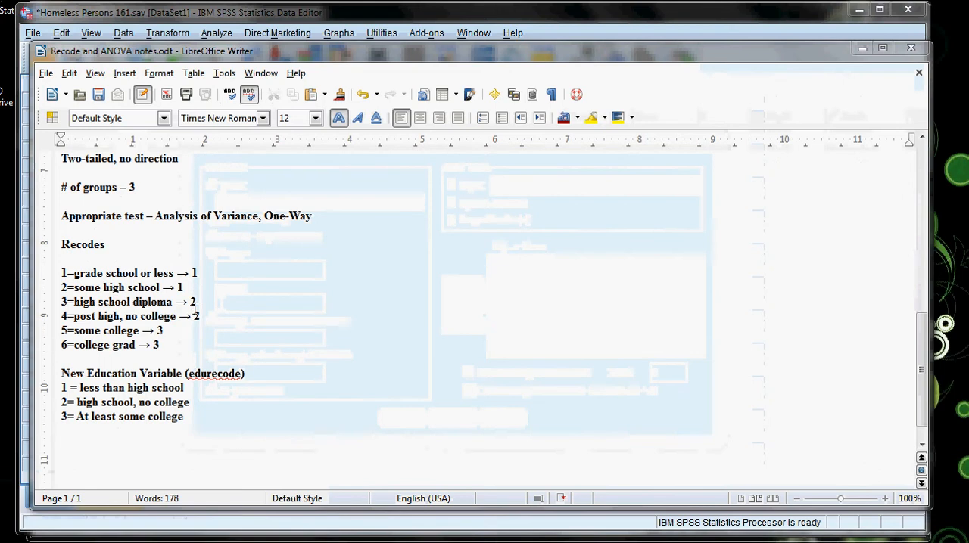
pyautogui.moveTo(152, 542)
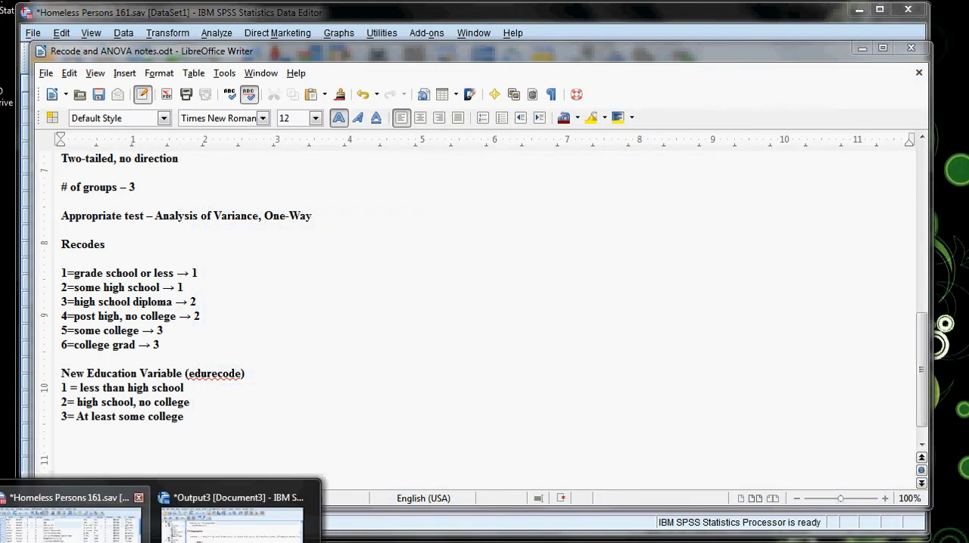
pyautogui.click(99, 537)
pyautogui.click(246, 201)
pyautogui.write('3')
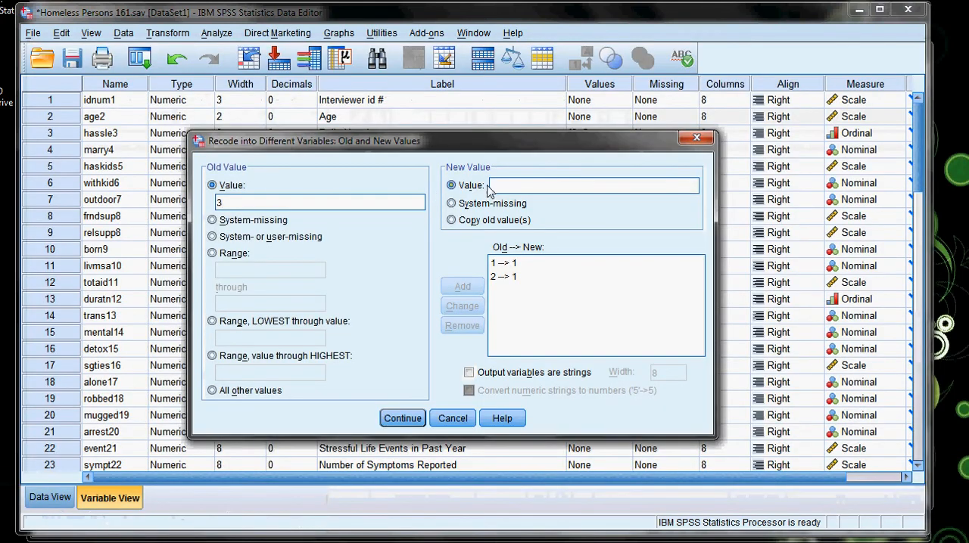
pyautogui.write('2')
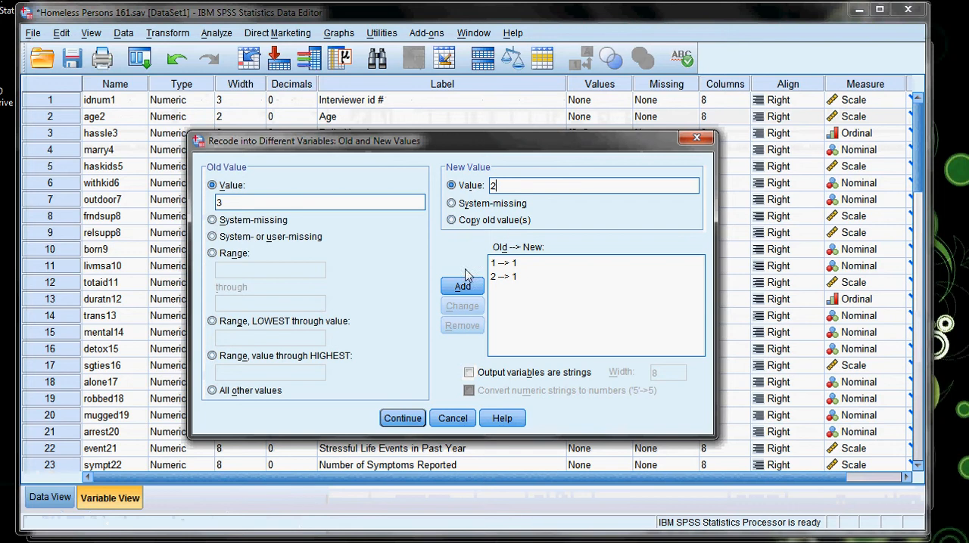
pyautogui.click(462, 287)
# Add the recode of old value 4 to new value 2.
pyautogui.click(396, 202)
pyautogui.write('4')
pyautogui.click(520, 186)
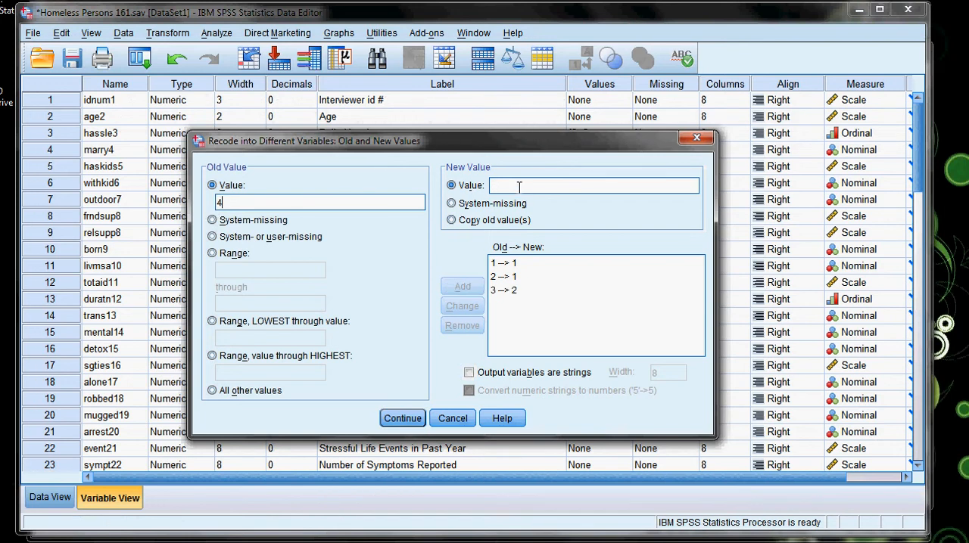
pyautogui.write('2')
pyautogui.click(462, 286)
# Consult the Writer notes again, and add the SPSS recode of old value 5 to new value 3.
pyautogui.hotkey('alt', 'Tab')
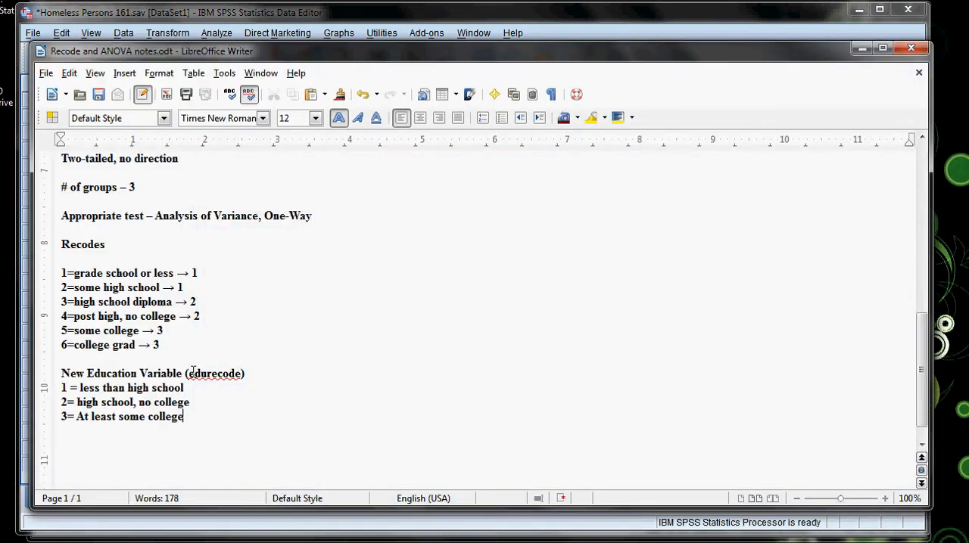
pyautogui.click(153, 542)
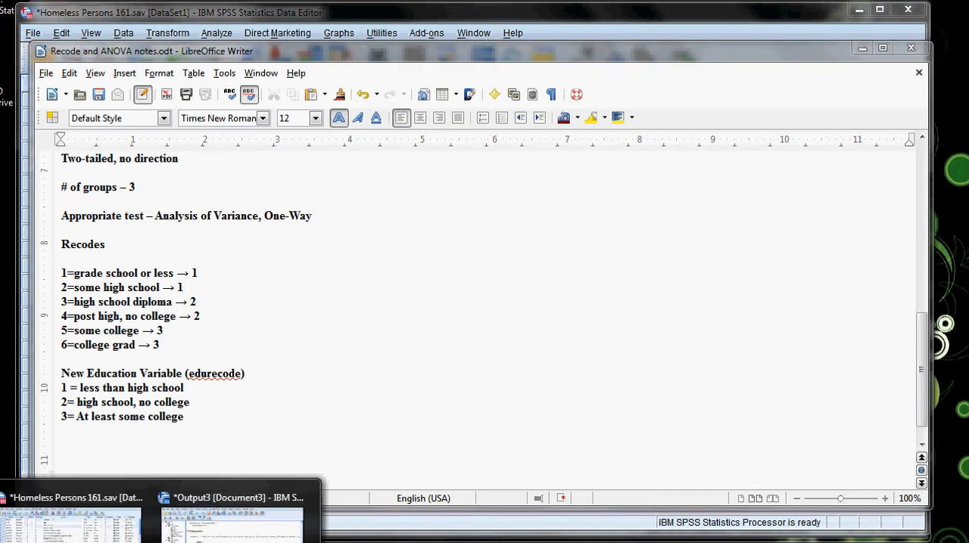
pyautogui.click(70, 522)
pyautogui.write('5')
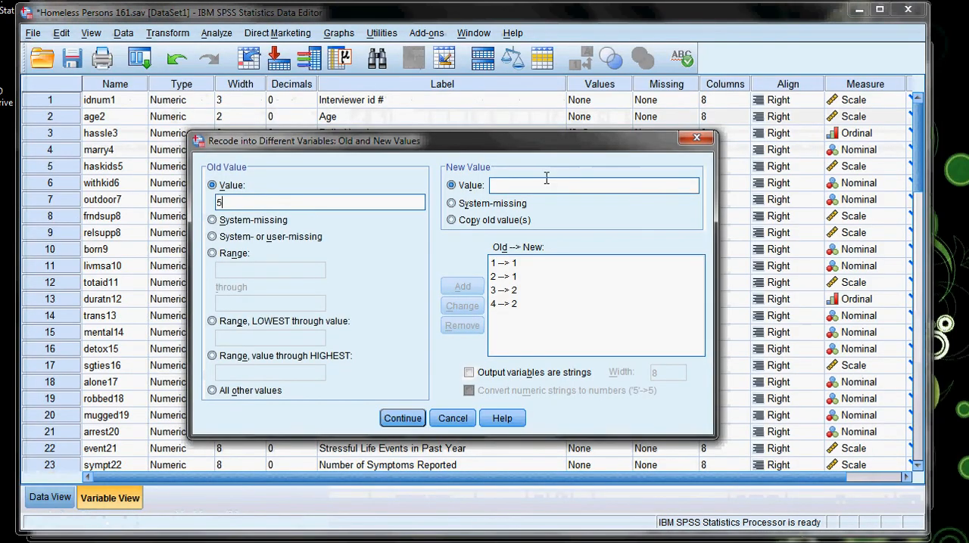
pyautogui.click(546, 184)
pyautogui.write('3')
pyautogui.click(448, 291)
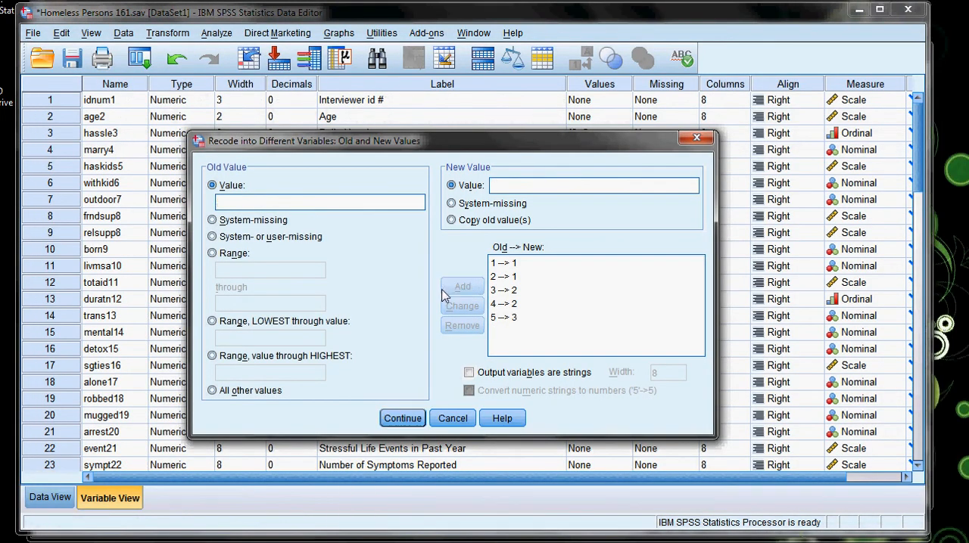
# Add the recode of old value 6 to new value 3 and accept the old and new values.
pyautogui.click(315, 200)
pyautogui.write('6')
pyautogui.write('3')
pyautogui.click(461, 286)
pyautogui.click(402, 419)
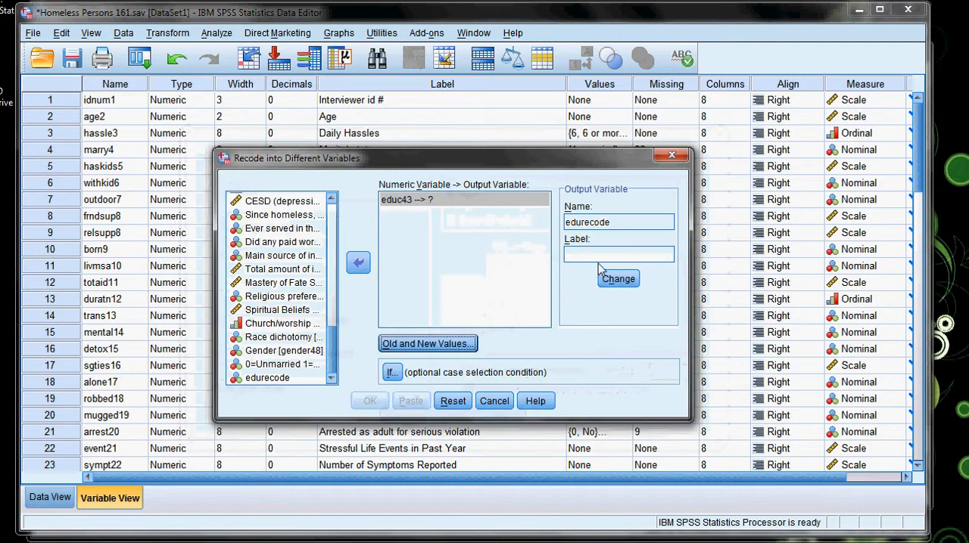
# Assign edurecode as the output variable for educ43, accepting the existing name, and run the recode.
pyautogui.click(620, 281)
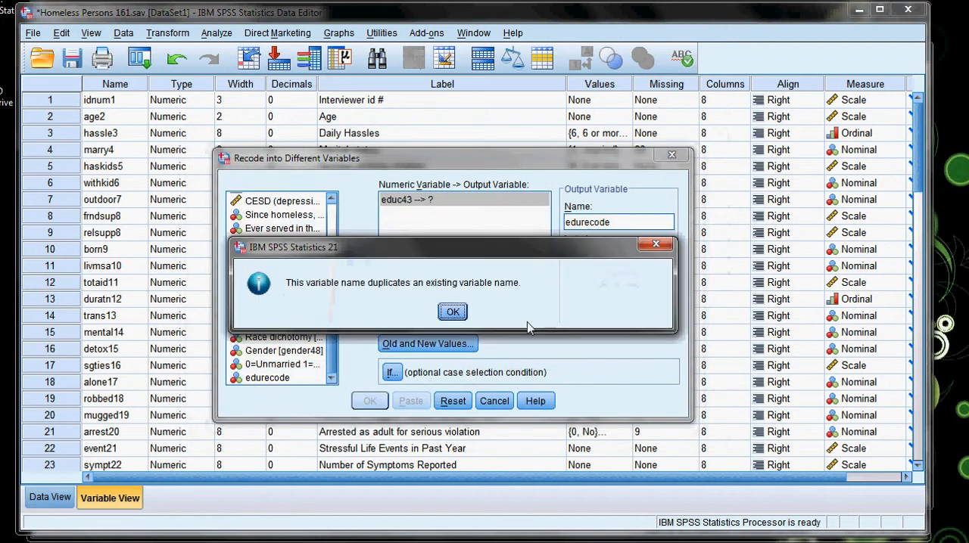
pyautogui.click(458, 315)
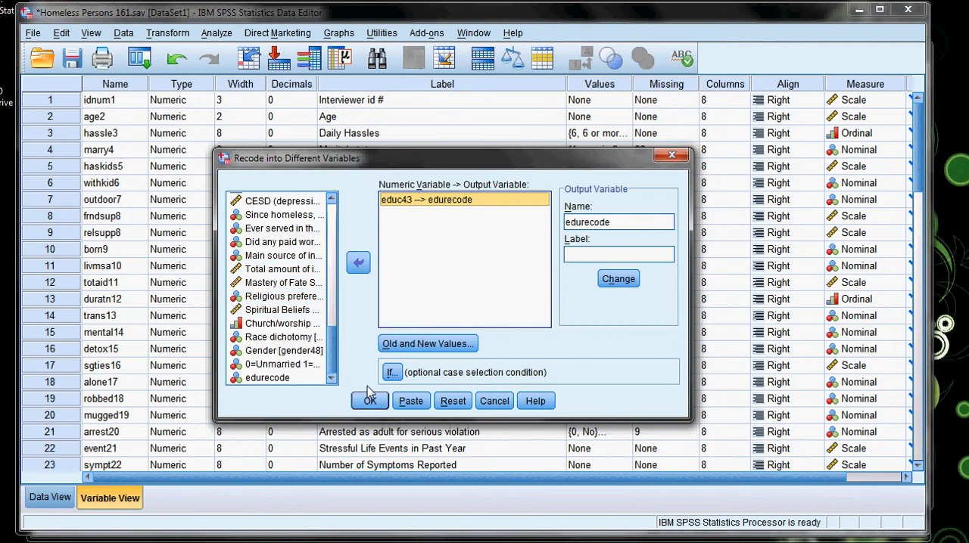
pyautogui.click(368, 403)
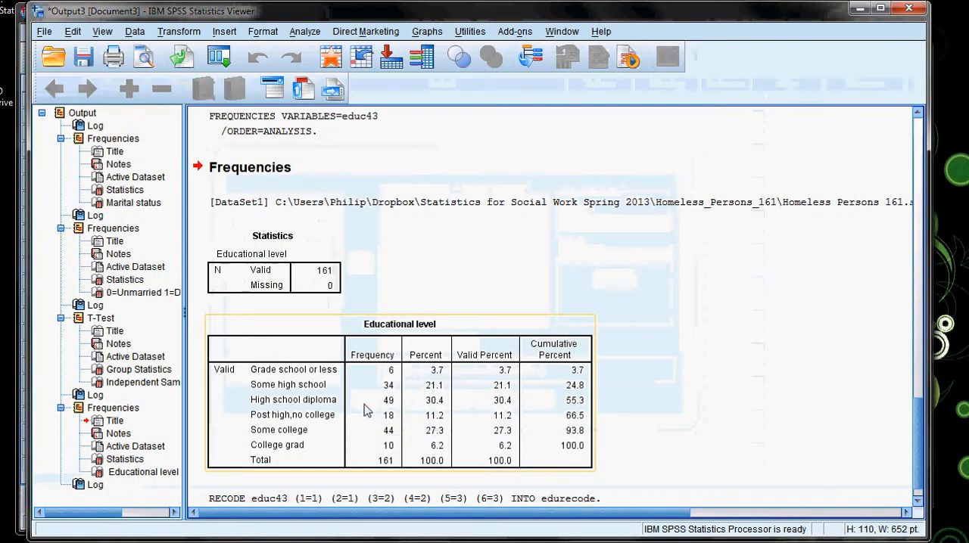
pyautogui.click(212, 473)
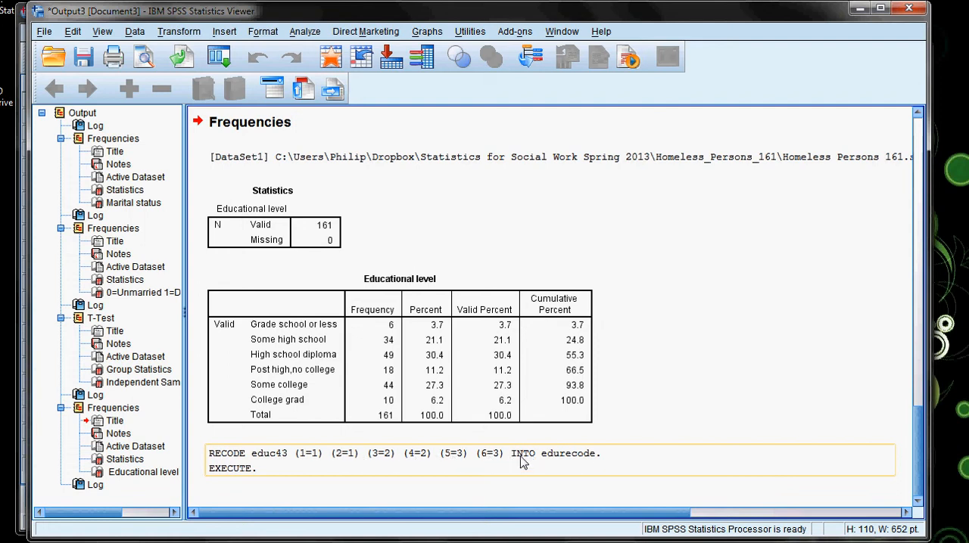
# Run a frequency table for edurecode, replacing Educational level in the Frequencies variable list.
pyautogui.click(305, 31)
pyautogui.moveTo(362, 77)
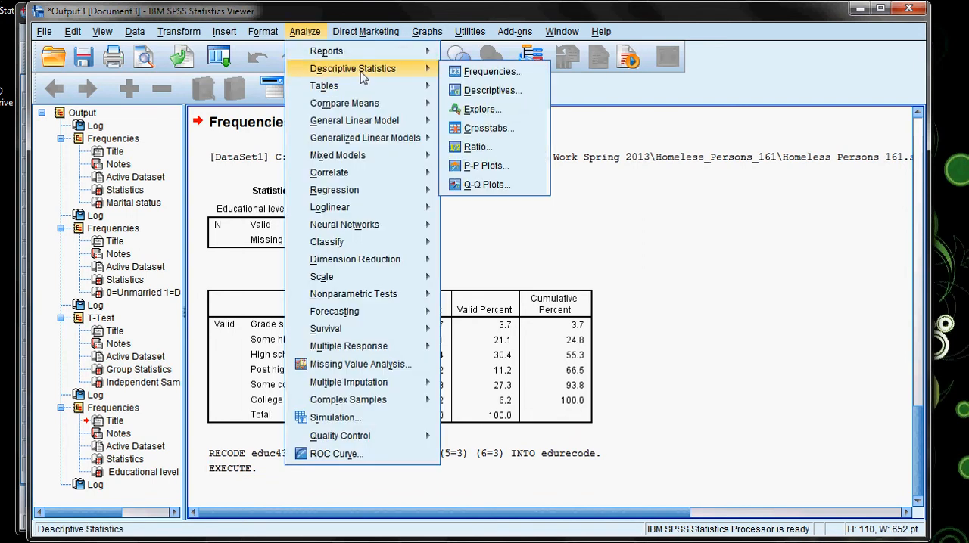
pyautogui.click(490, 72)
pyautogui.click(484, 225)
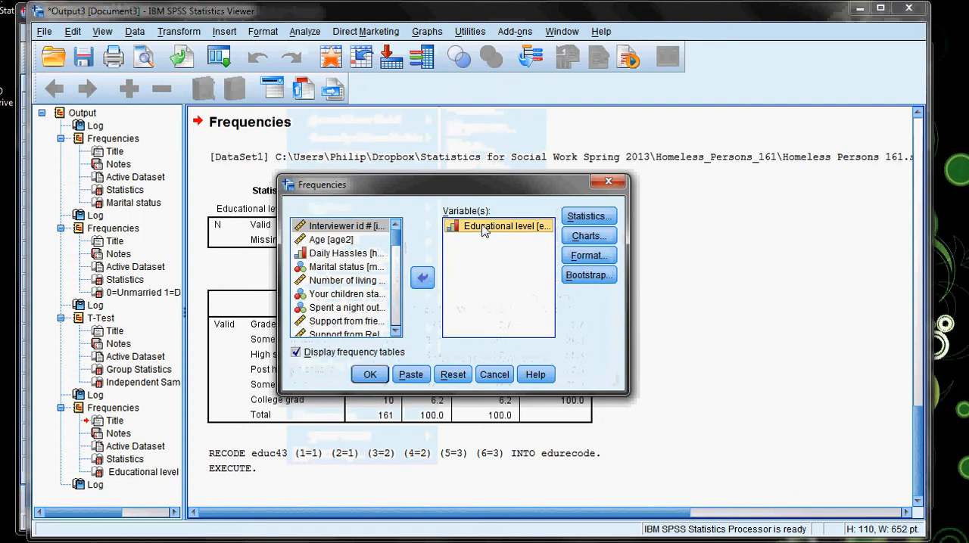
pyautogui.click(421, 278)
pyautogui.moveTo(396, 303); pyautogui.dragTo(397, 352)
pyautogui.click(338, 332)
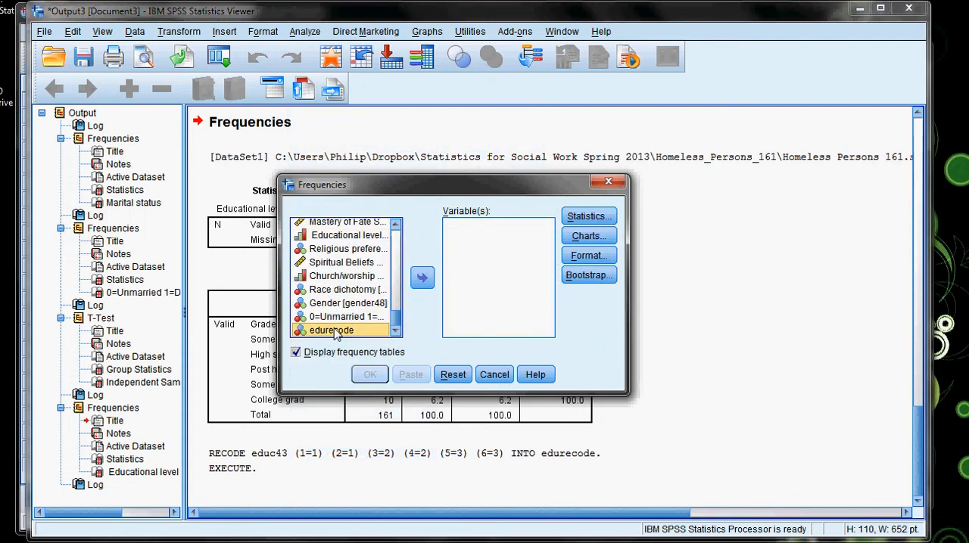
pyautogui.click(422, 278)
pyautogui.click(369, 375)
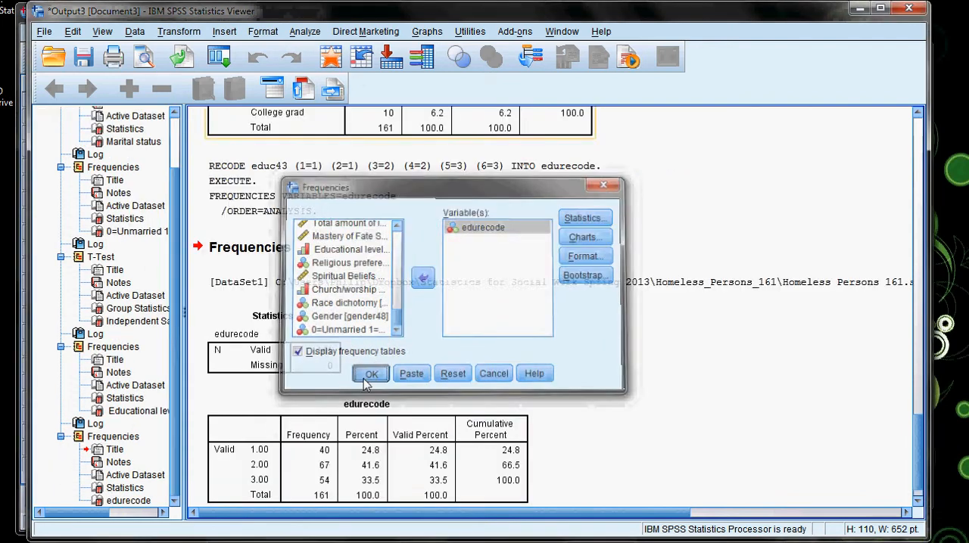
# Compare the edurecode frequency table with the original Educational level table to check the recoded groups.
pyautogui.scroll(-1, 401, 379)
pyautogui.scroll(3, 400, 378)
pyautogui.scroll(-3, 399, 374)
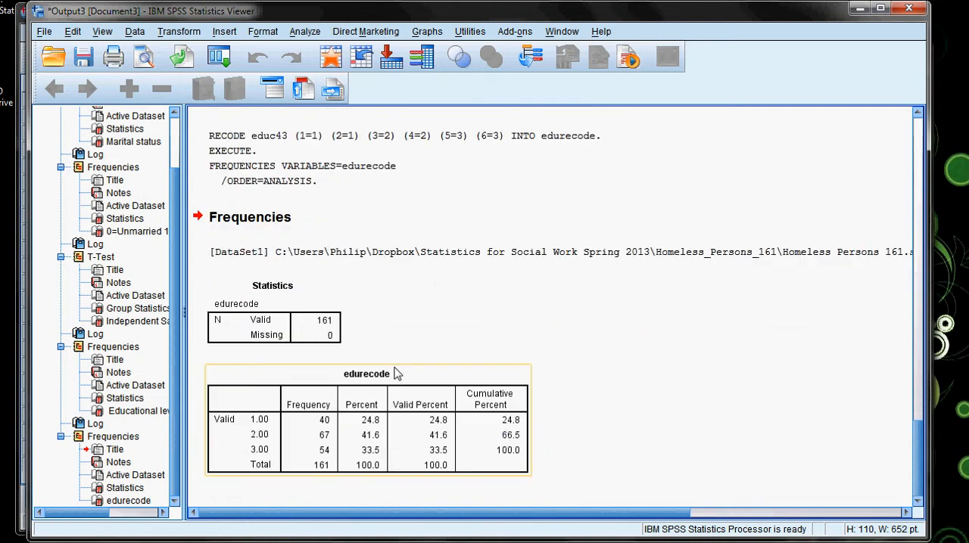
pyautogui.scroll(2, 397, 372)
pyautogui.click(317, 305)
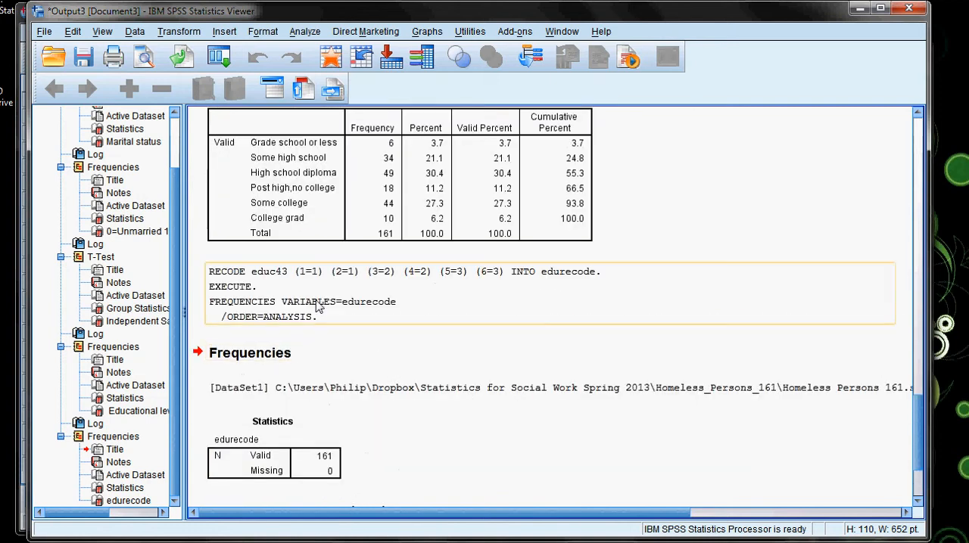
pyautogui.click(377, 184)
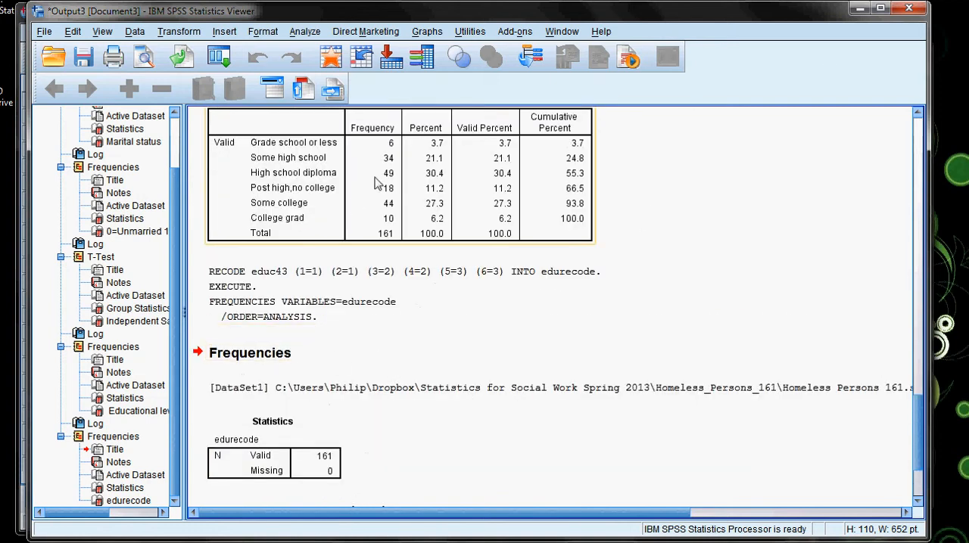
pyautogui.scroll(-3, 368, 294)
pyautogui.scroll(4, 586, 223)
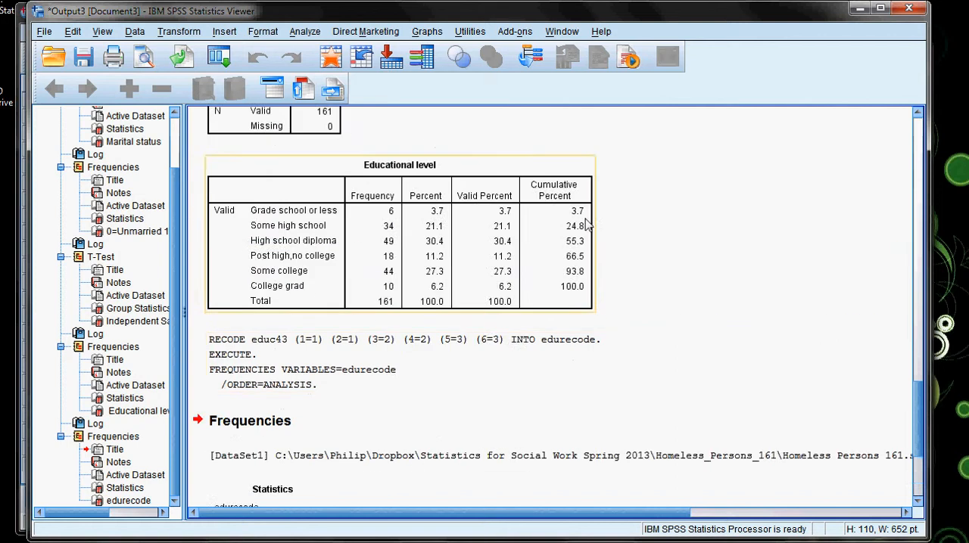
pyautogui.scroll(-3, 587, 223)
pyautogui.scroll(4, 490, 437)
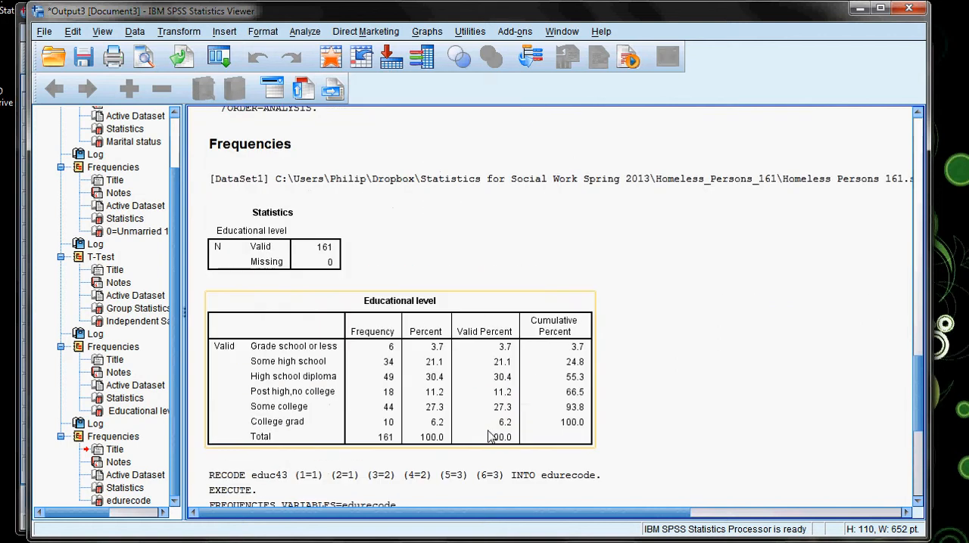
pyautogui.scroll(-5, 454, 432)
pyautogui.click(418, 418)
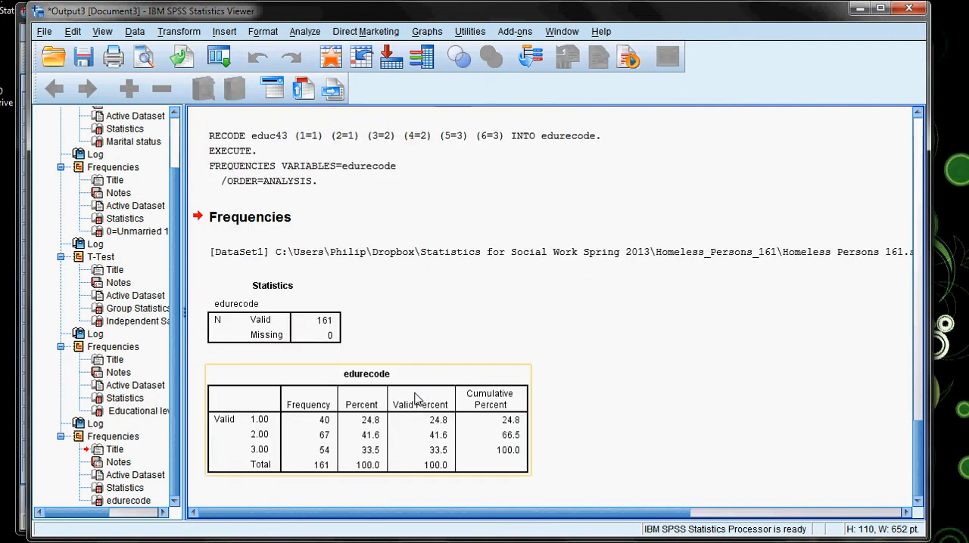
pyautogui.scroll(5, 435, 402)
pyautogui.scroll(-5, 443, 405)
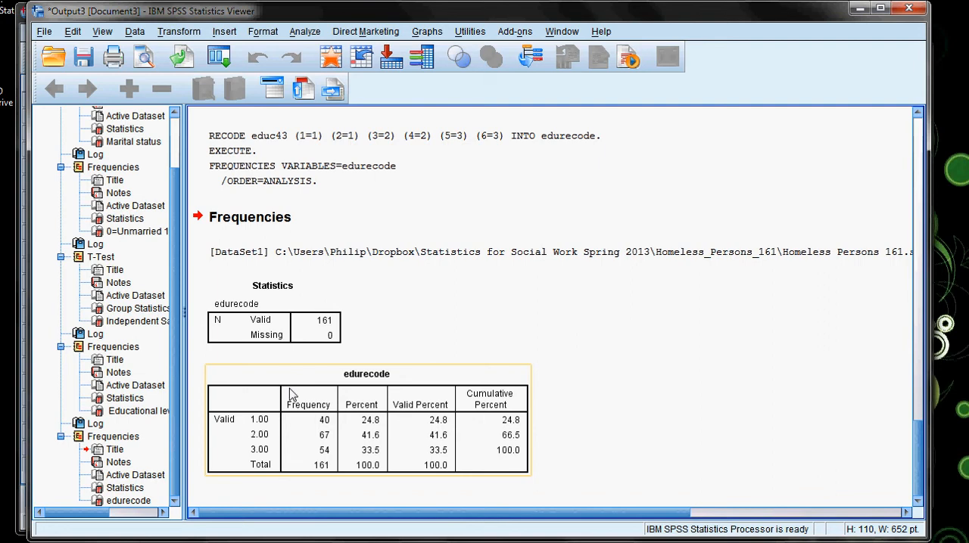
# Start a one-way ANOVA and remove educ43 as the factor and cesd36 from the dependent list.
pyautogui.click(301, 32)
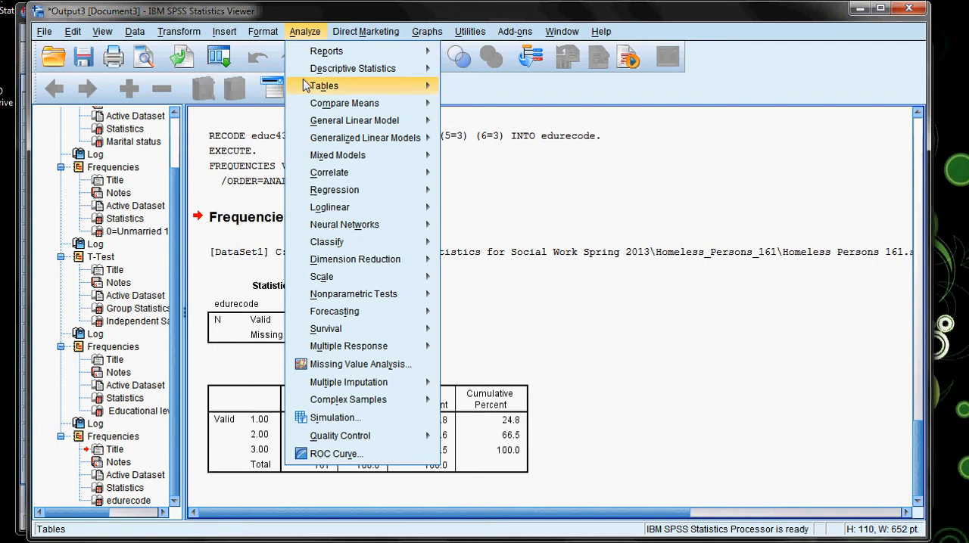
pyautogui.moveTo(311, 104)
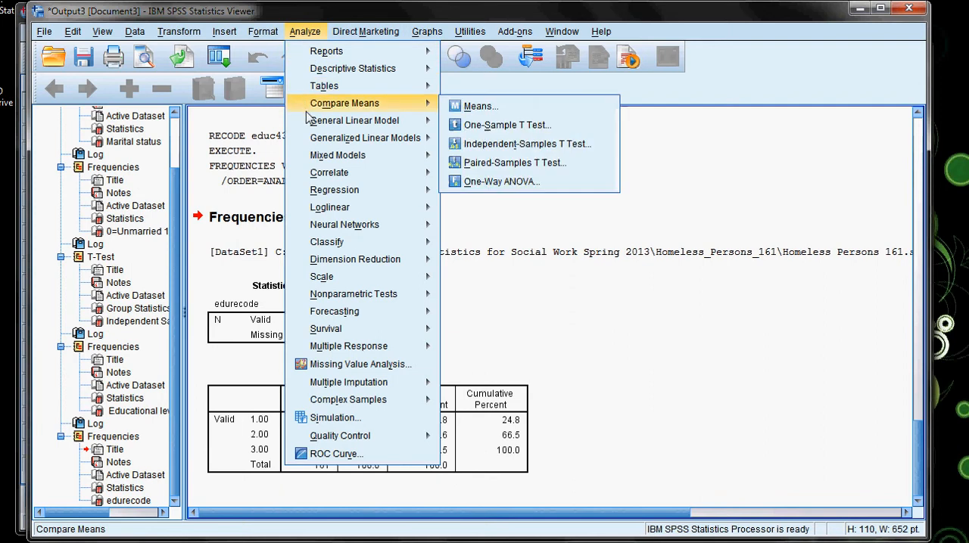
pyautogui.click(496, 183)
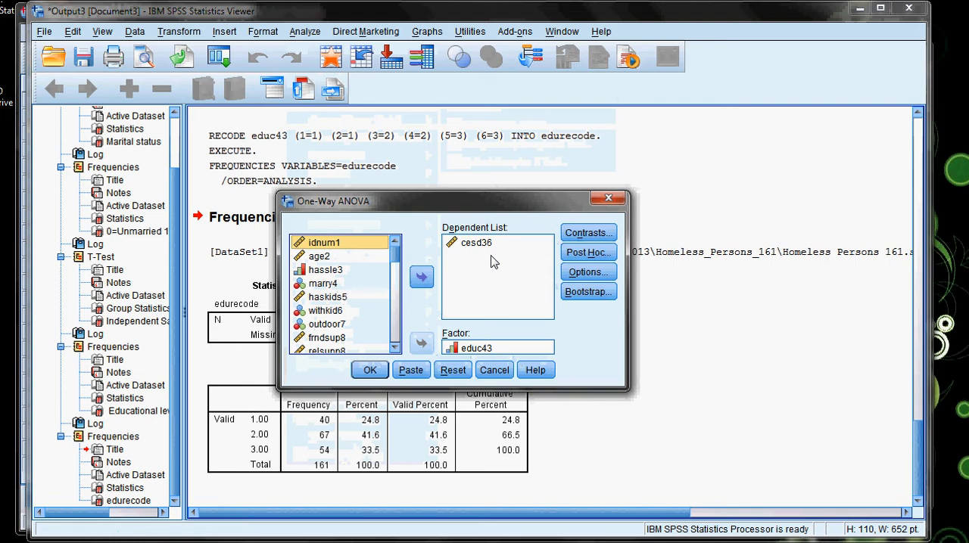
pyautogui.click(484, 354)
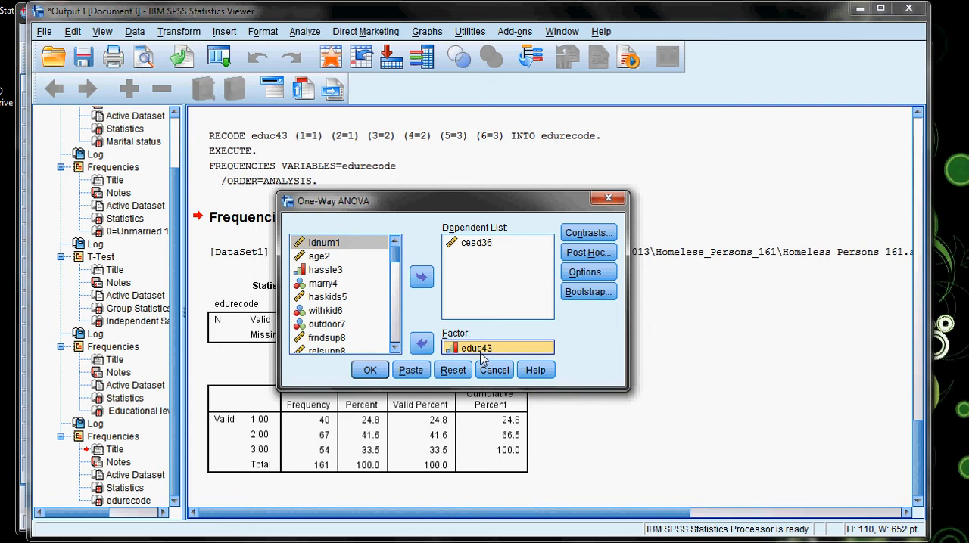
pyautogui.click(424, 346)
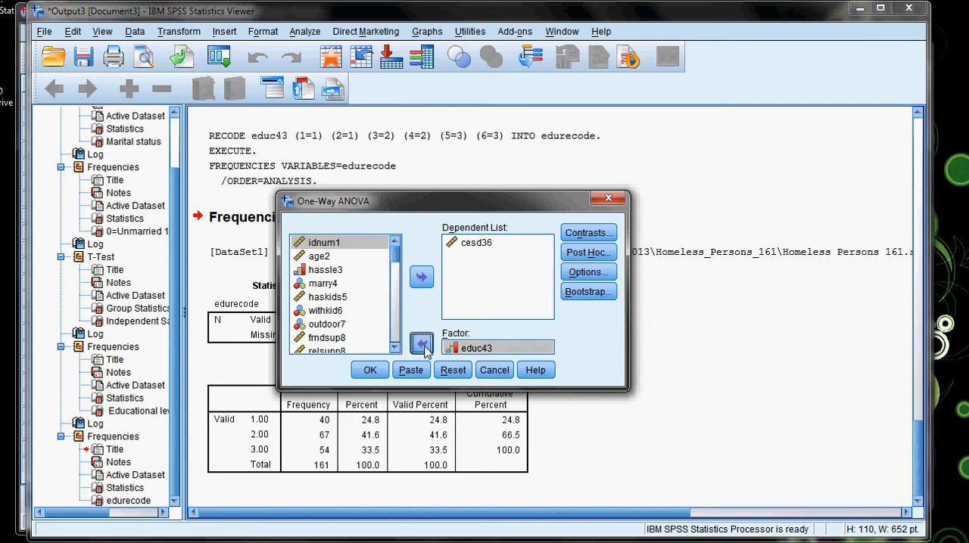
pyautogui.click(477, 243)
pyautogui.click(422, 277)
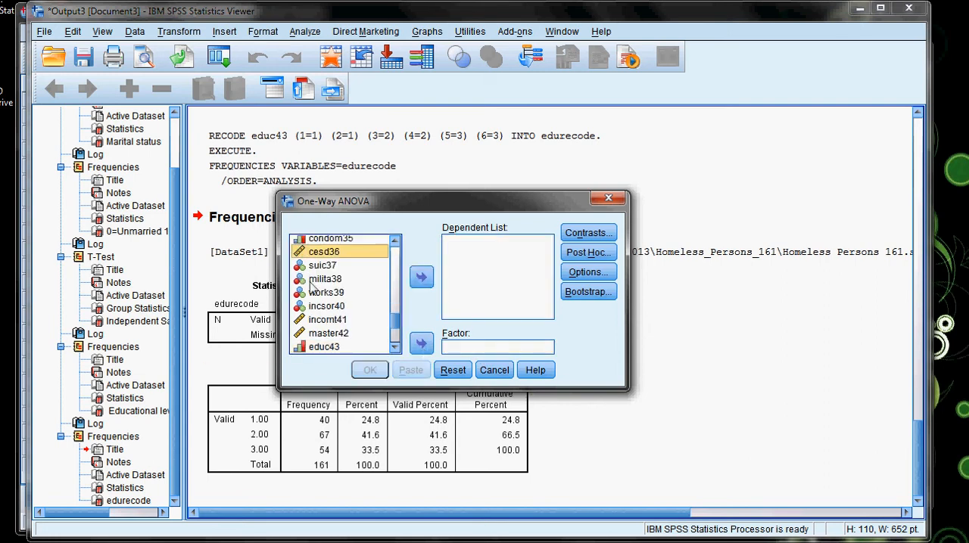
# Assign cesd36 as the dependent variable and edurecode as the factor of the one-way ANOVA.
pyautogui.click(421, 277)
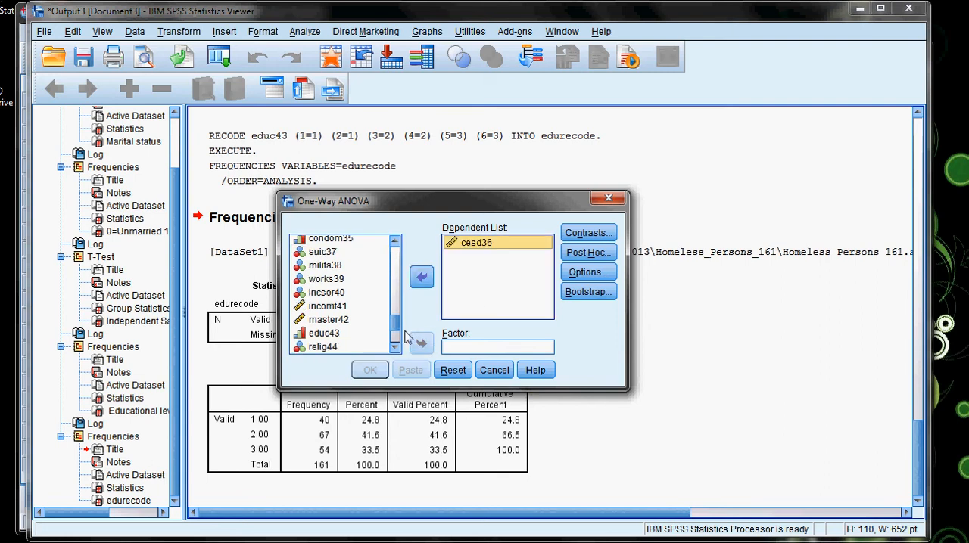
pyautogui.scroll(-2, 394, 333)
pyautogui.click(330, 348)
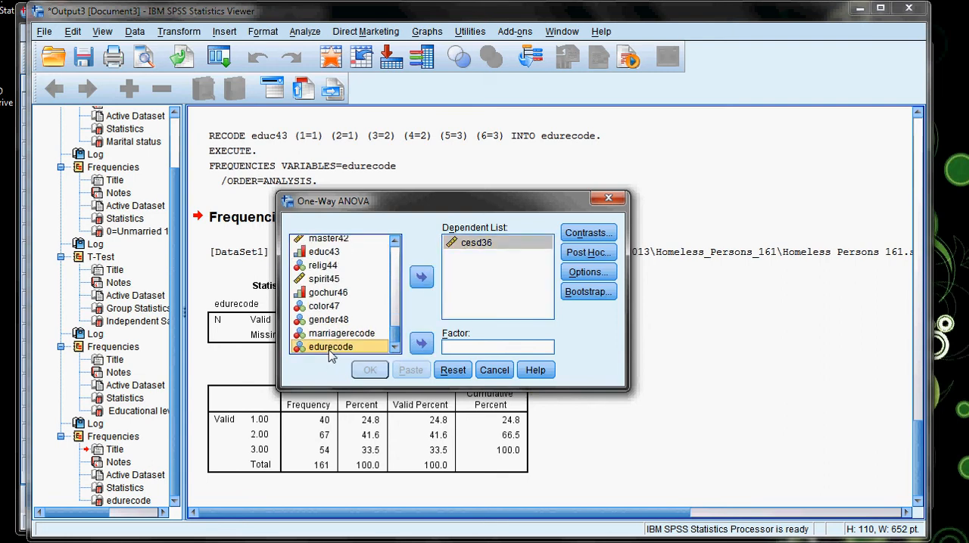
pyautogui.click(422, 344)
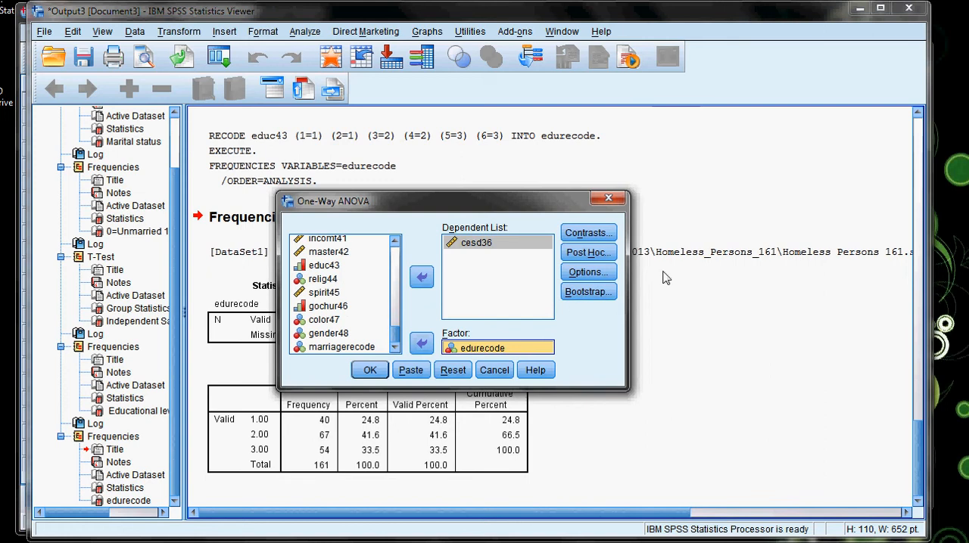
# Keep Descriptive statistics enabled in the ANOVA options and run the analysis.
pyautogui.click(573, 274)
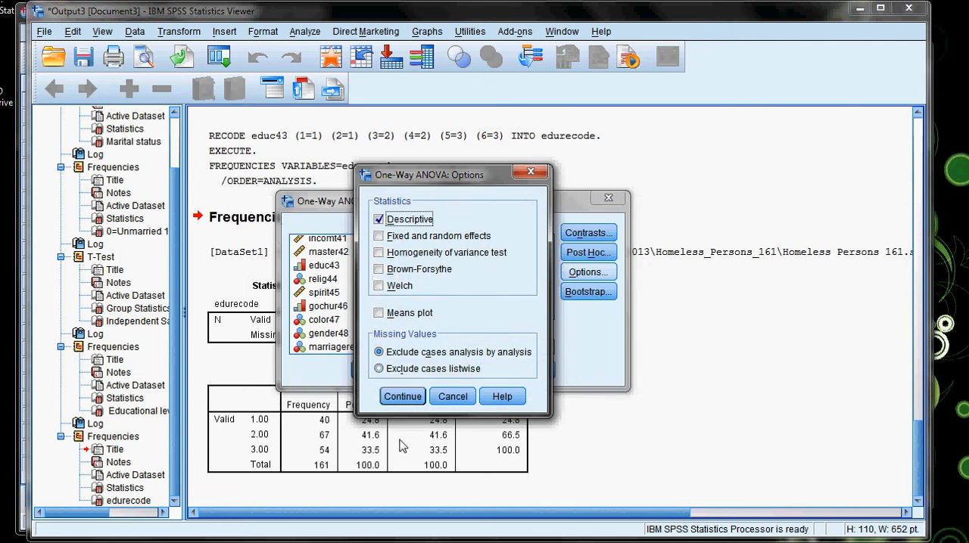
pyautogui.click(403, 398)
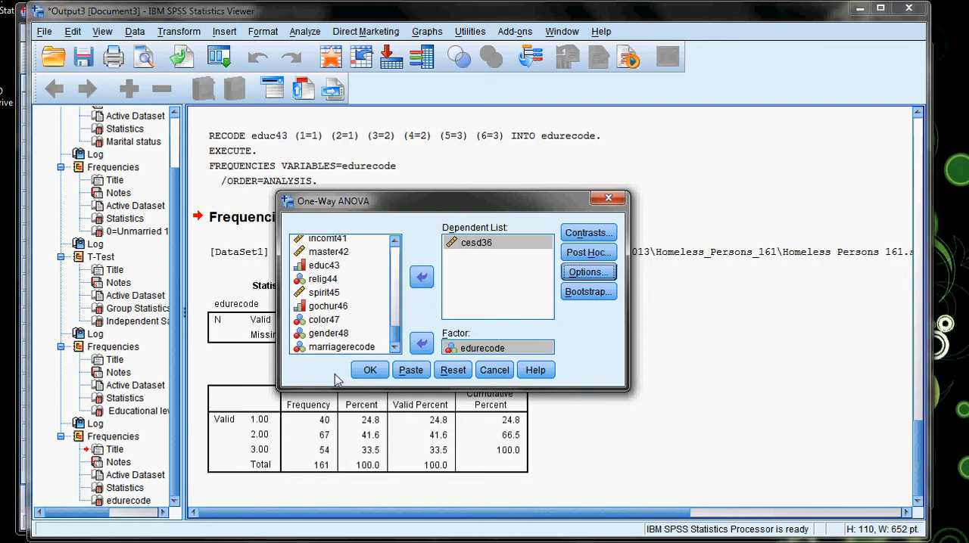
pyautogui.click(370, 370)
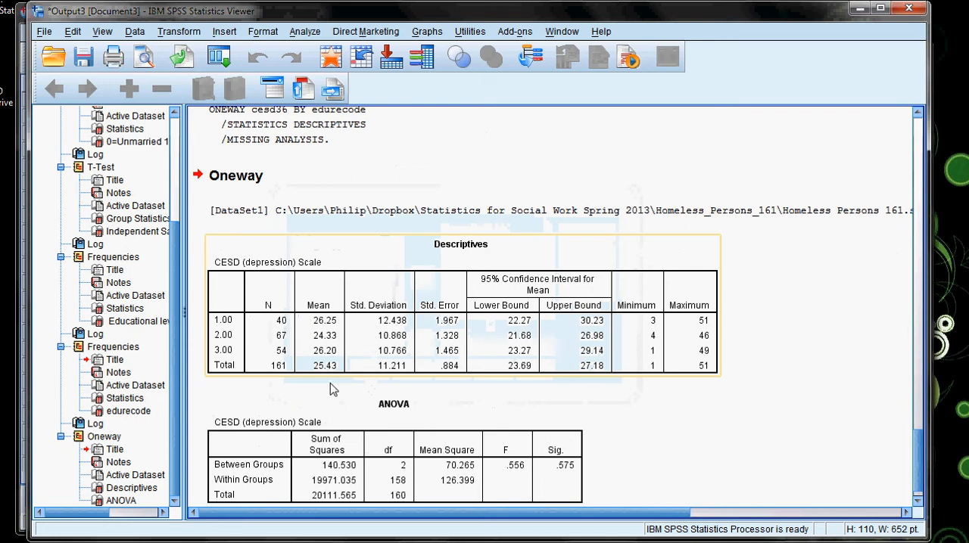
# Examine the group means in the Oneway Descriptives table and the significance in the ANOVA table.
pyautogui.click(428, 364)
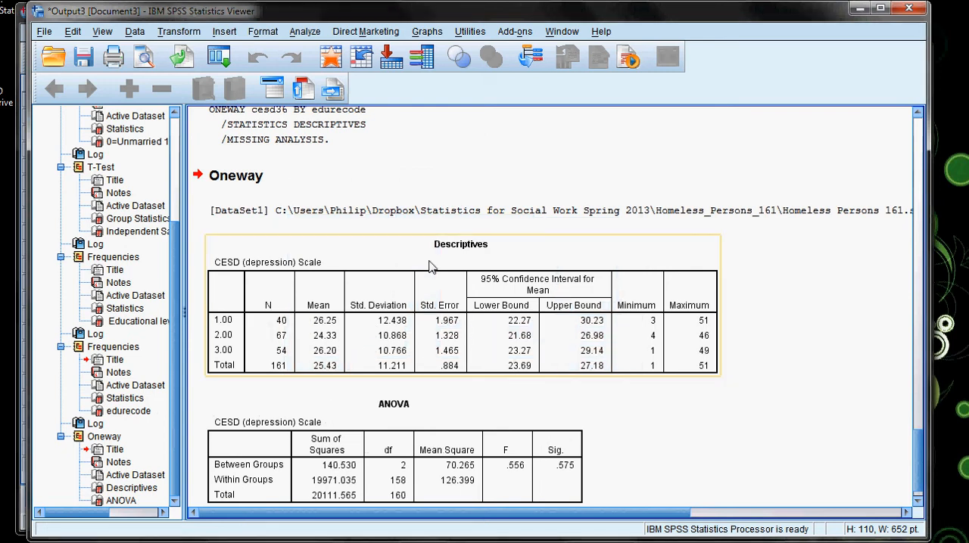
pyautogui.click(375, 292)
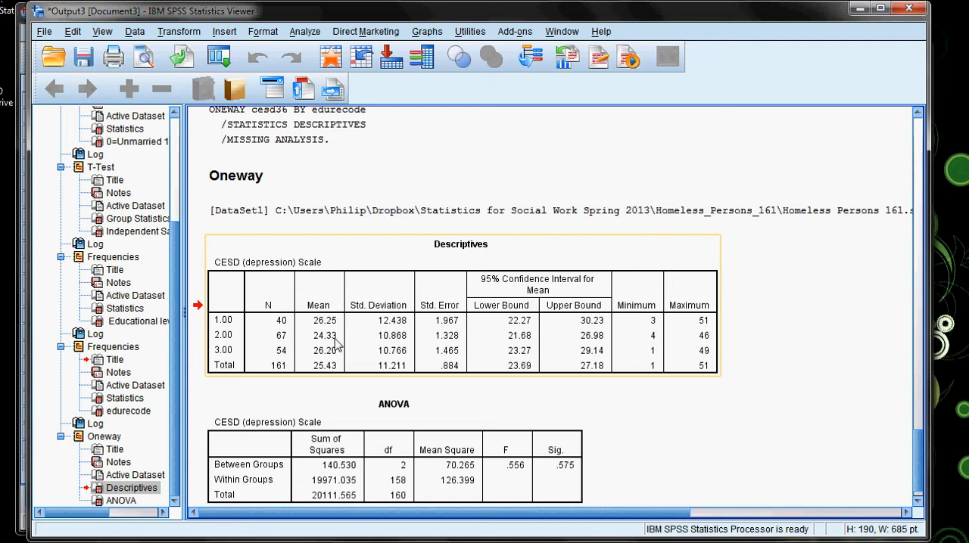
pyautogui.scroll(-1, 339, 345)
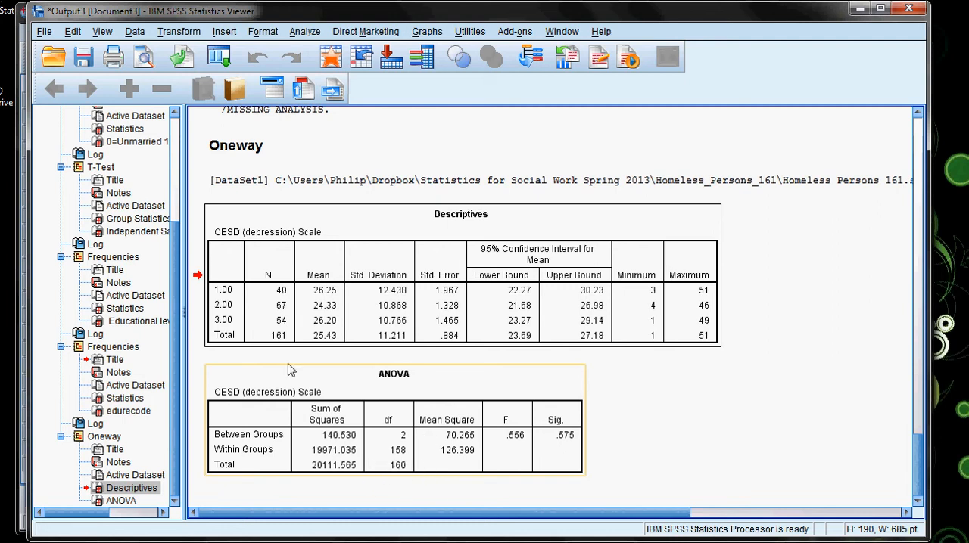
pyautogui.click(268, 342)
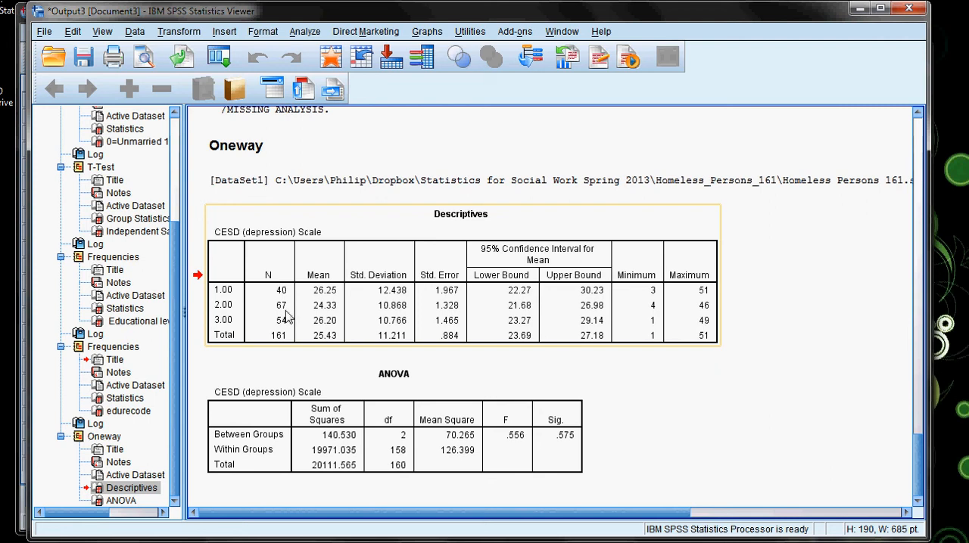
pyautogui.click(341, 407)
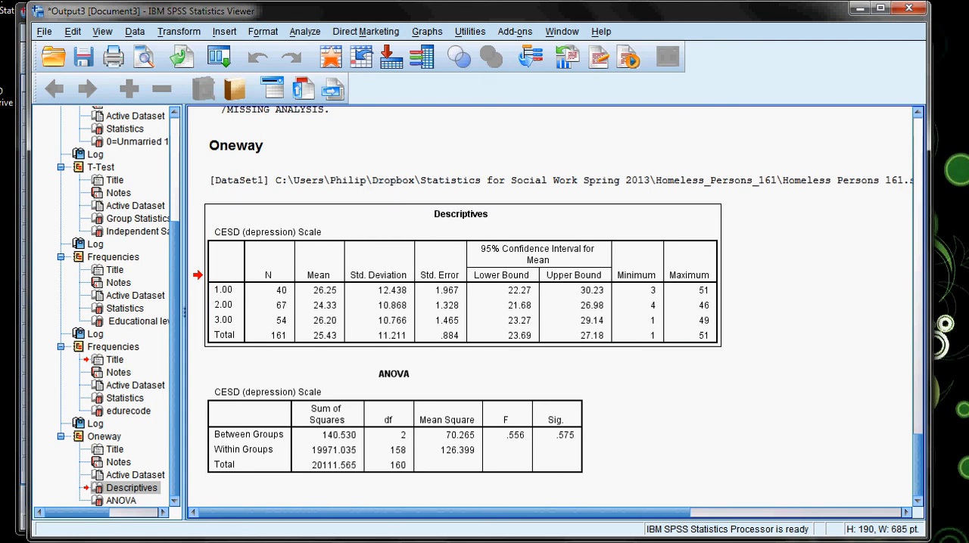
# Switch to the LibreOffice Writer notes and review Hypothesis Two and the edurecode group definitions.
pyautogui.hotkey('alt', 'Tab')
pyautogui.scroll(5, 126, 341)
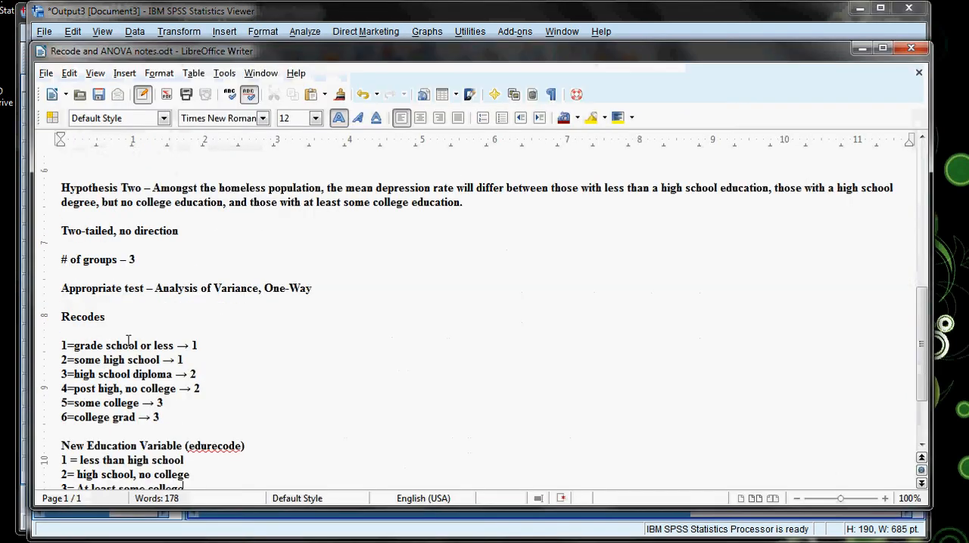
pyautogui.scroll(2, 88, 367)
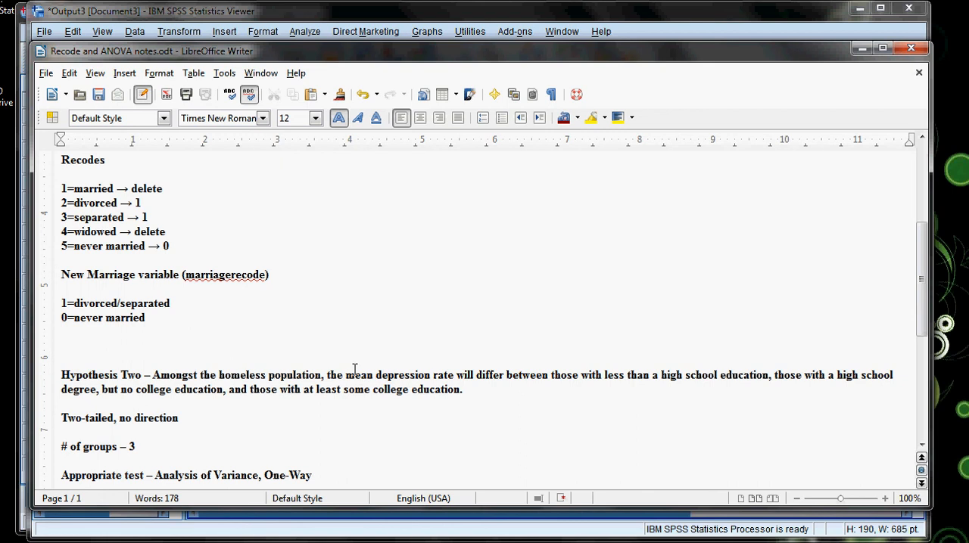
pyautogui.scroll(-3, 330, 359)
pyautogui.scroll(-3, 330, 359)
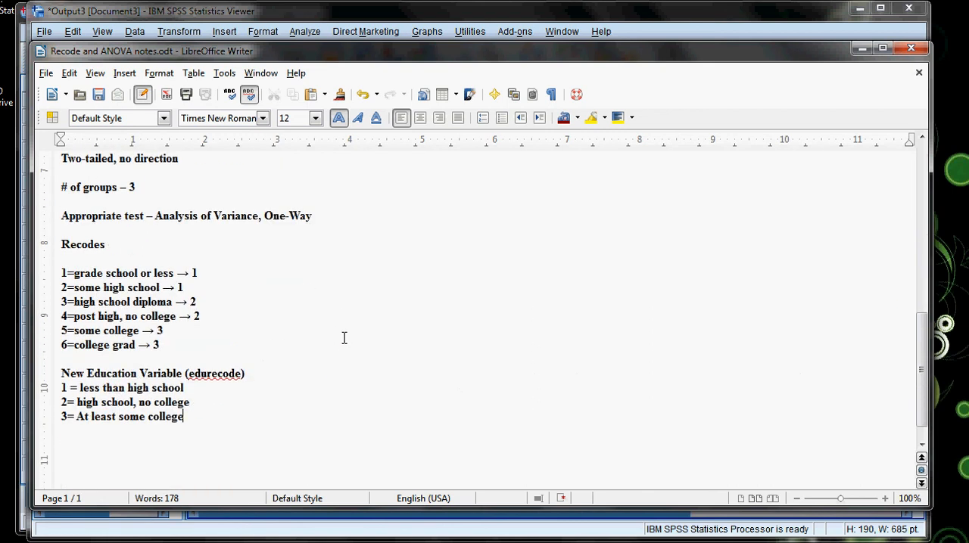
# Return to the SPSS output viewer and review the Oneway Descriptives and ANOVA results.
pyautogui.click(290, 535)
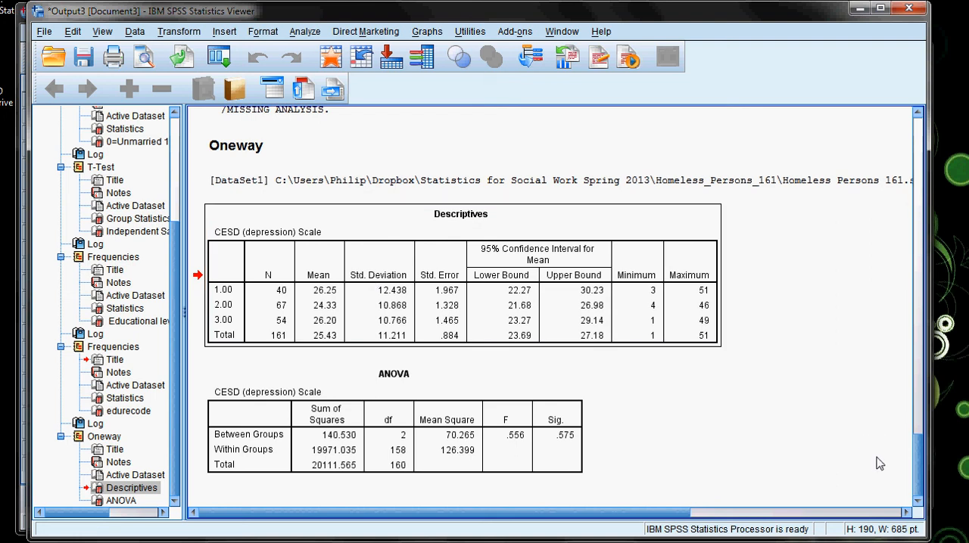
pyautogui.scroll(3, 697, 437)
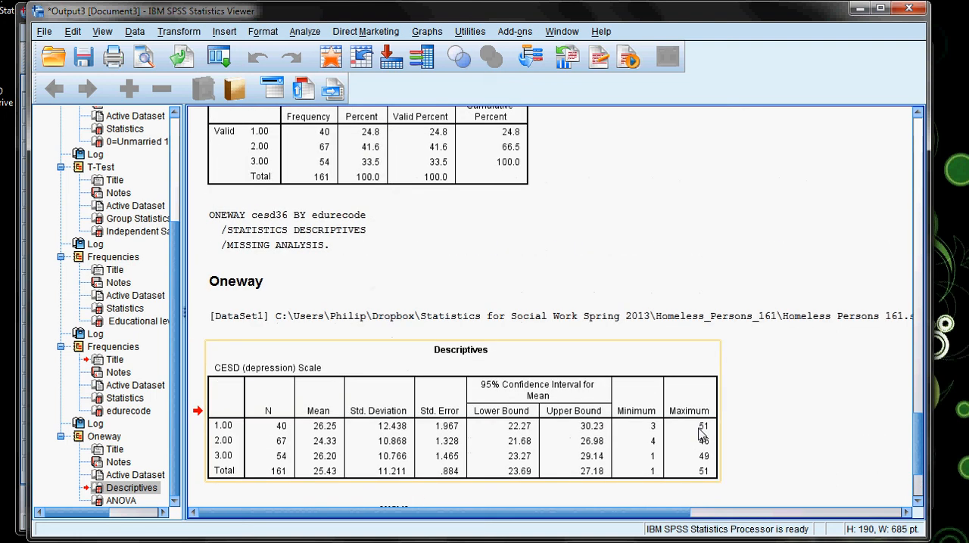
pyautogui.scroll(-2, 701, 433)
pyautogui.scroll(1, 914, 431)
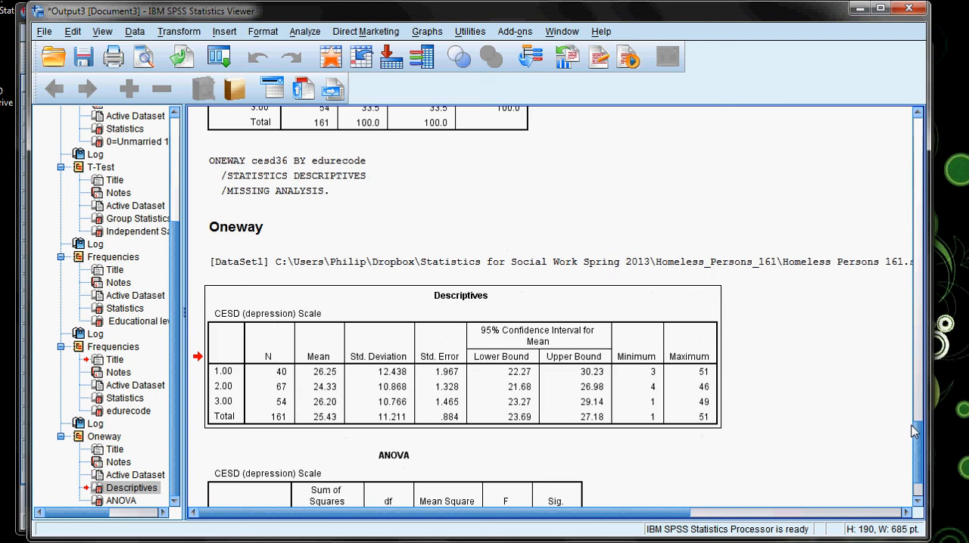